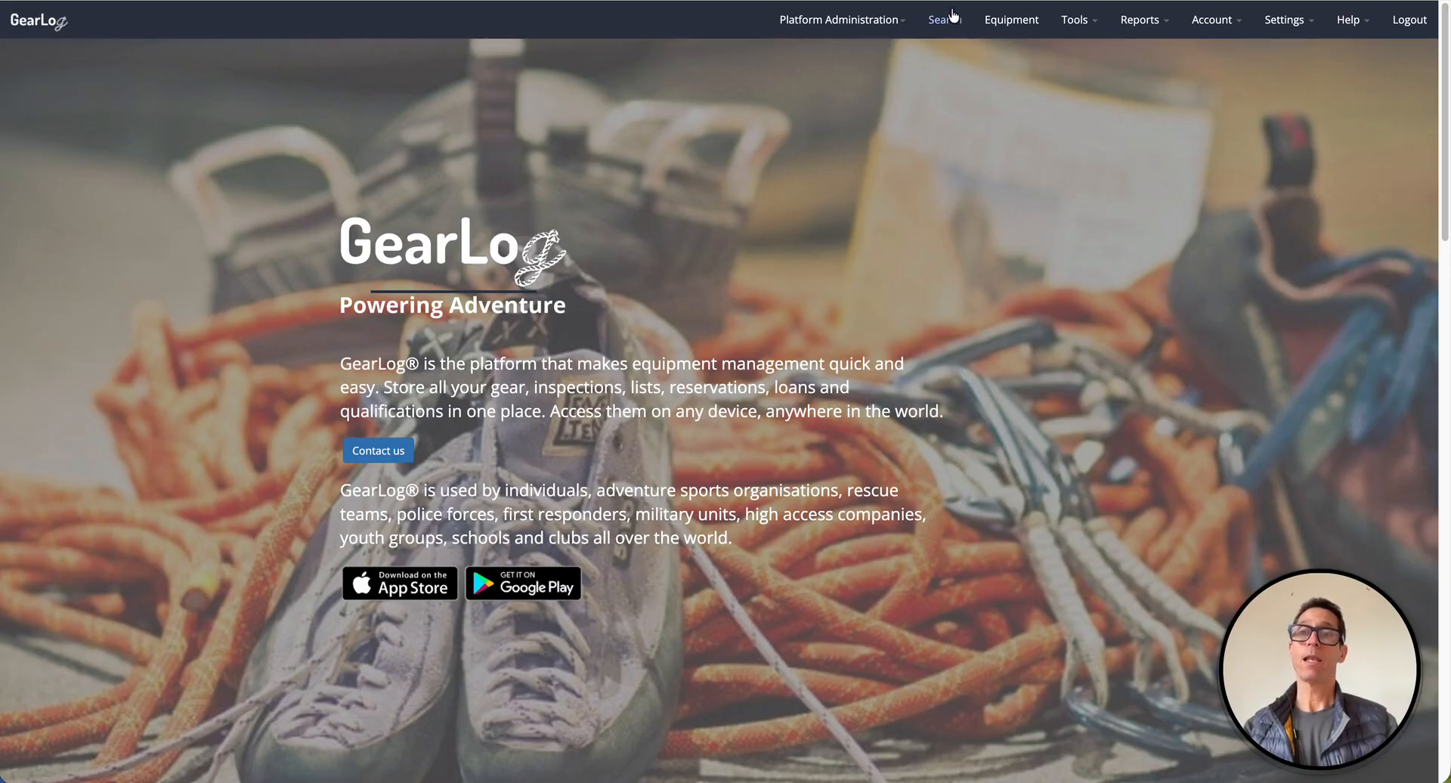
Open the equipment list and point out the Climbing & Bouldering Equipment heading with its Belay Devices category.
left_click(999, 27)
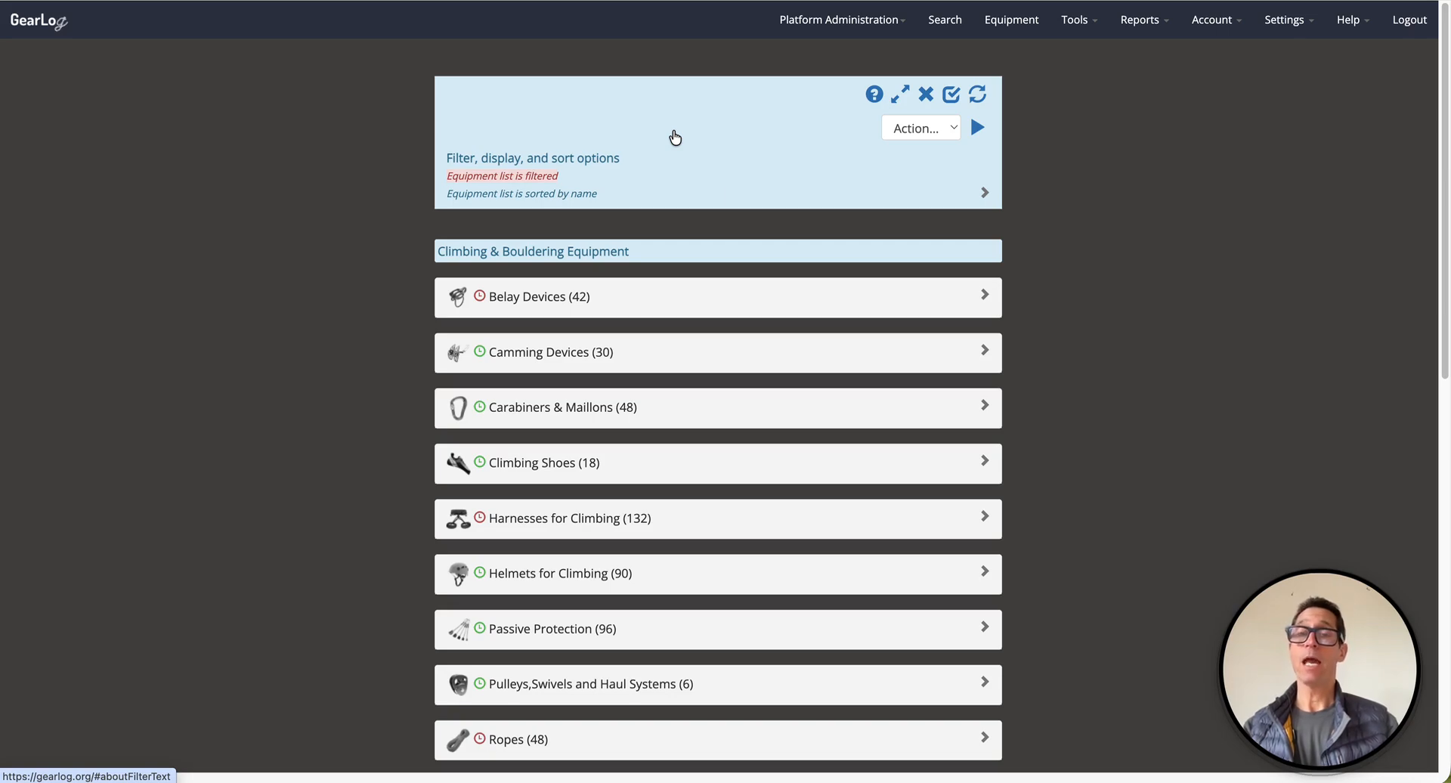
left_click_drag(438, 252, 696, 257)
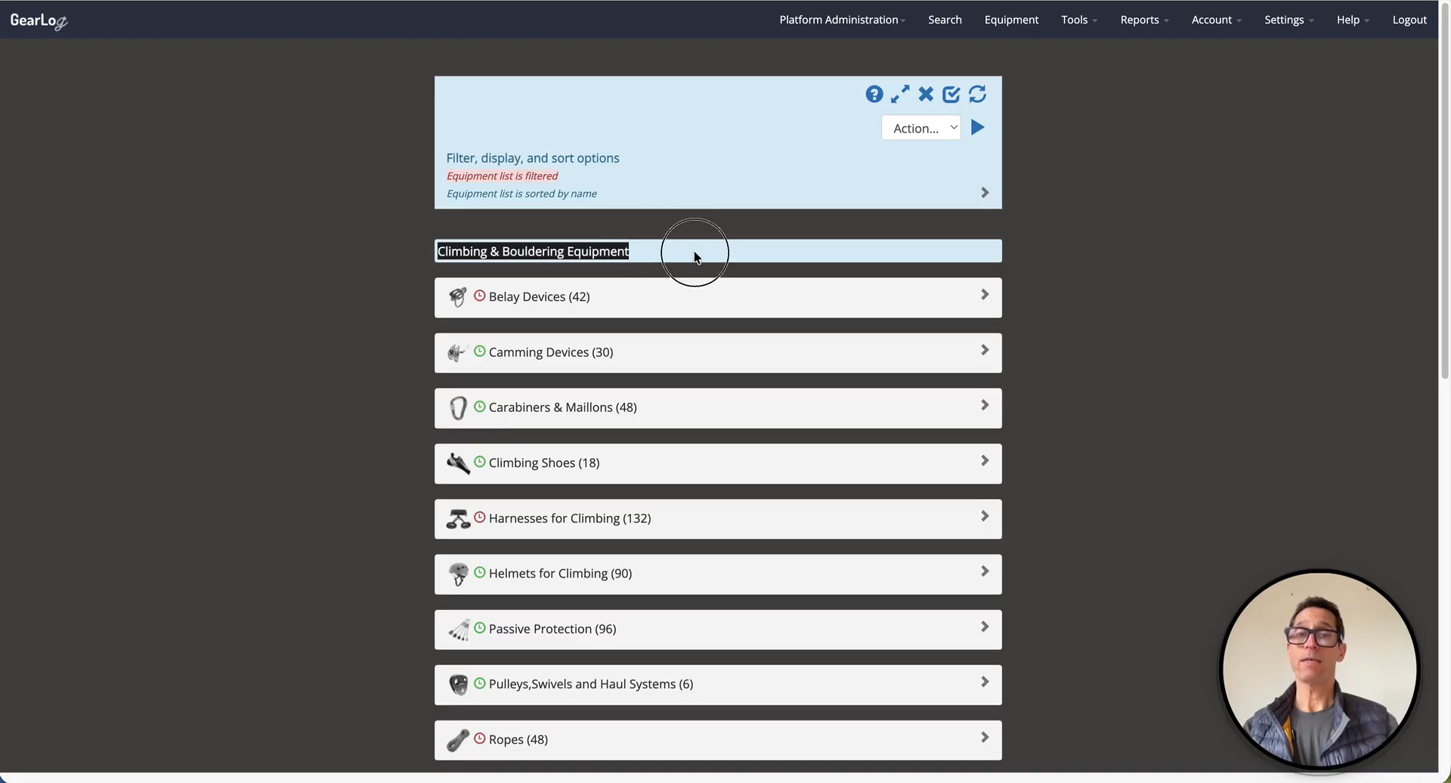
left_click_drag(472, 304, 624, 296)
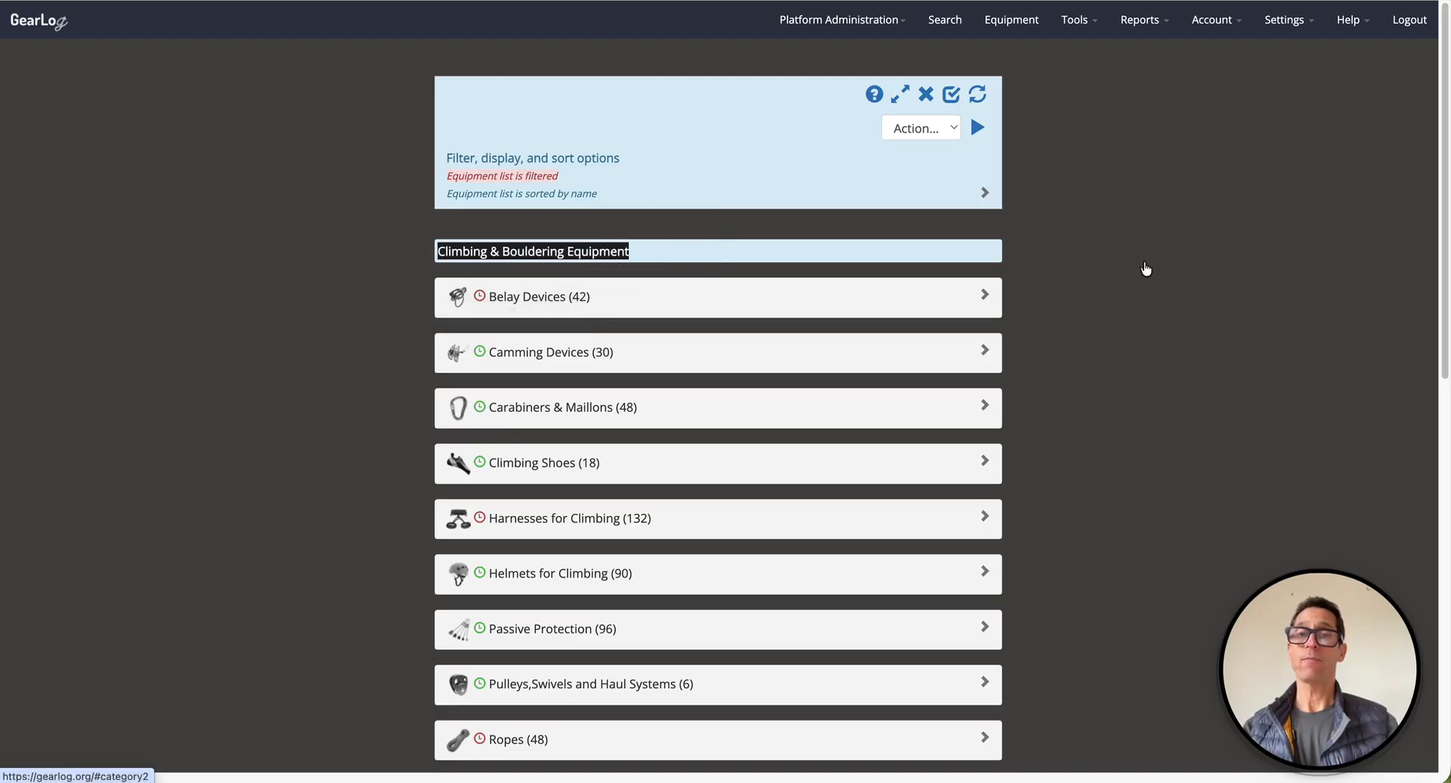
left_click(1159, 265)
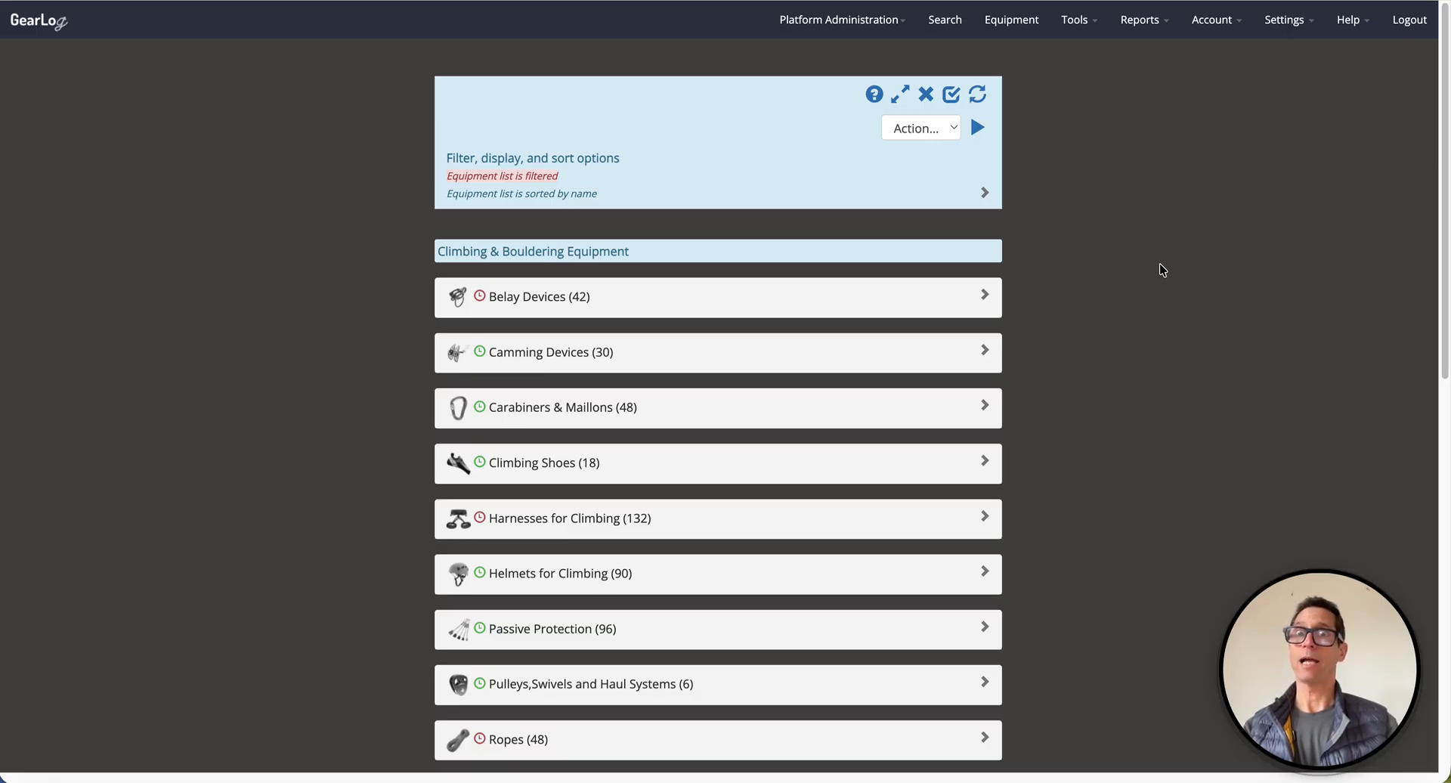
Expand the filter, display and sort options and examine the site, list and category filter choices.
left_click(715, 168)
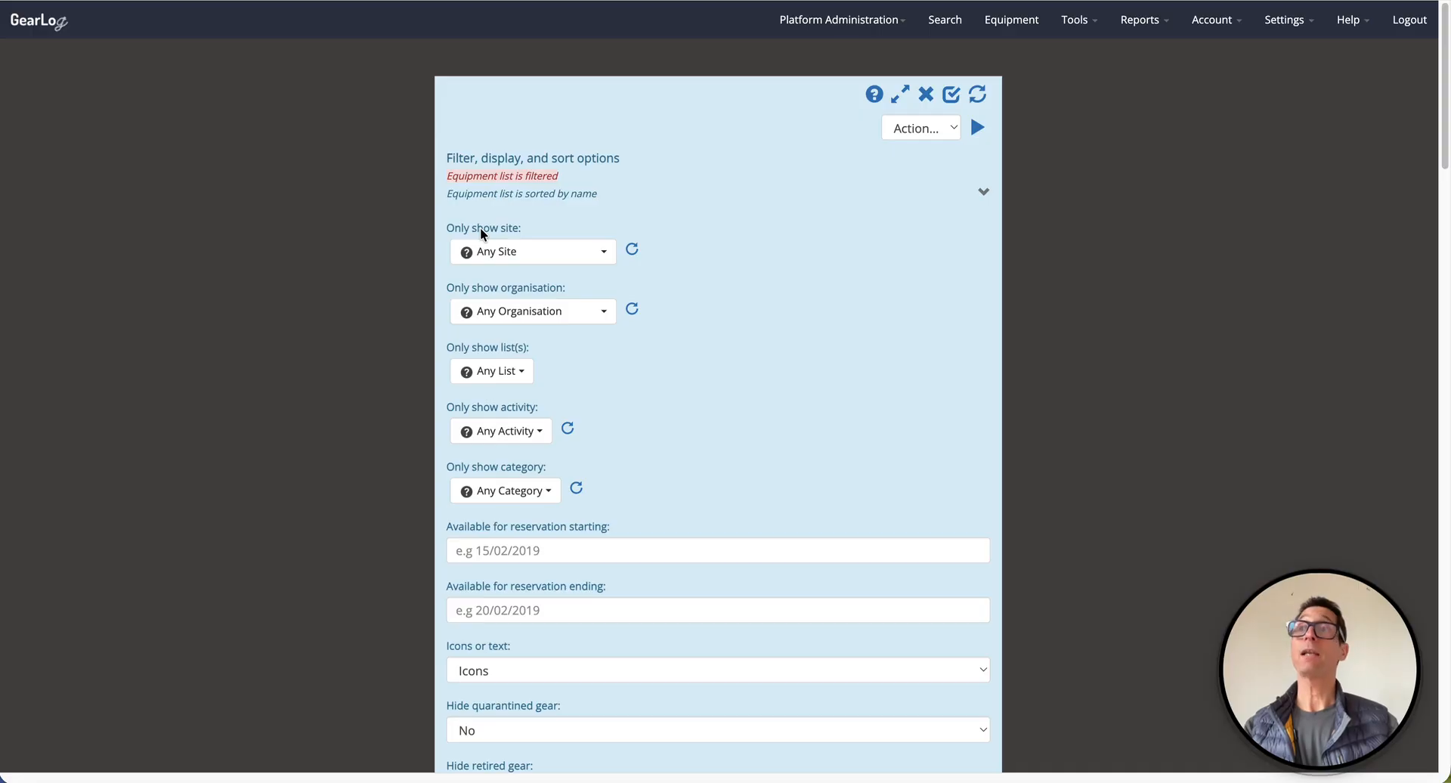
left_click(513, 253)
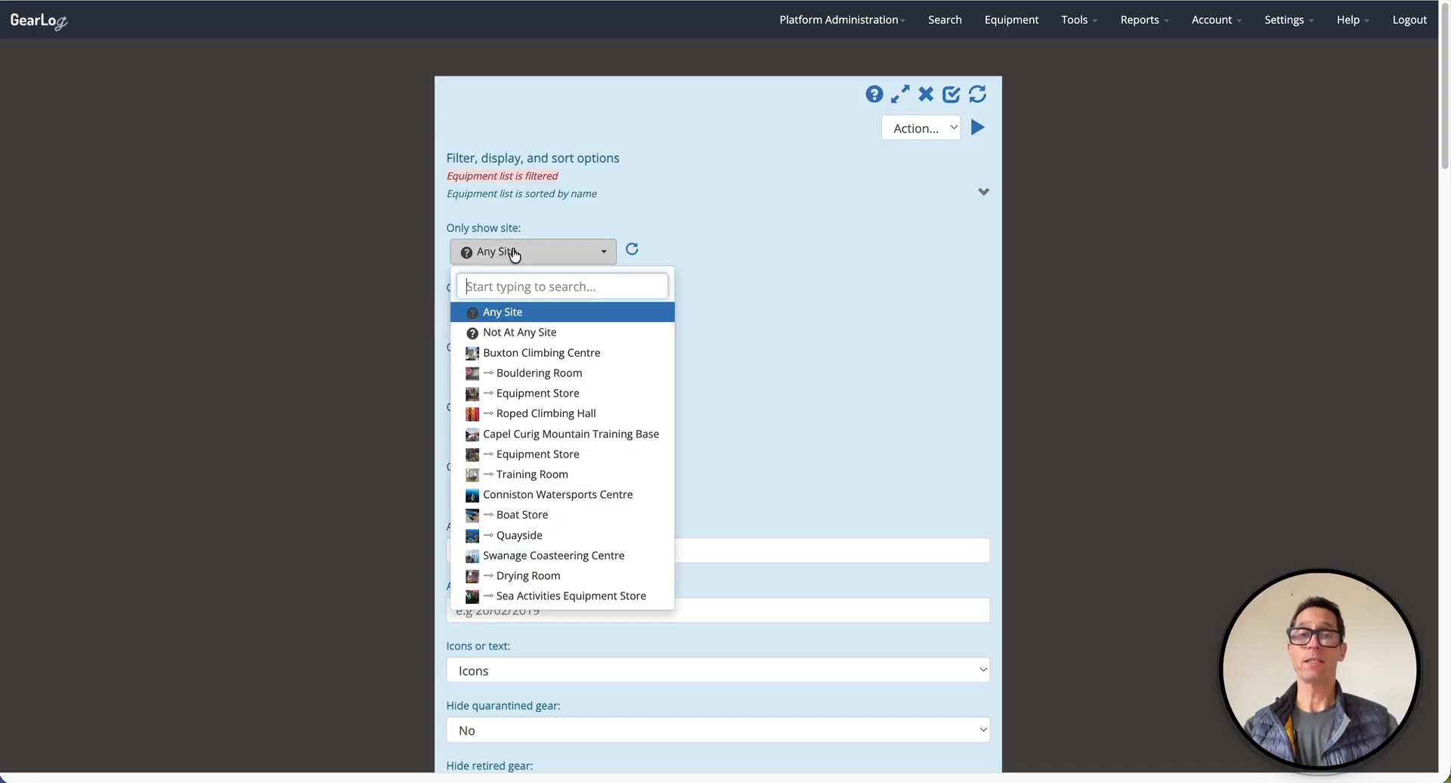
left_click(815, 249)
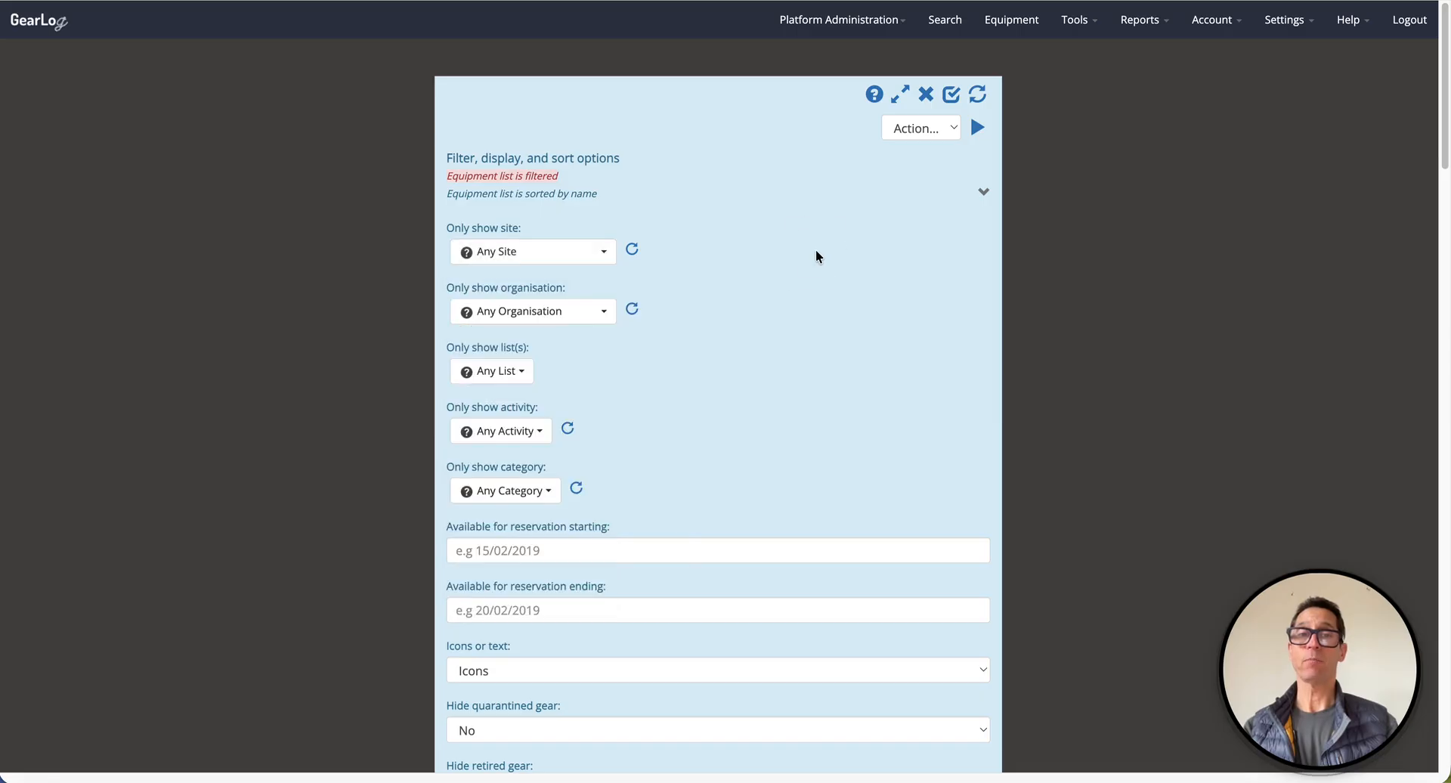
scroll(814, 249, "down", 1)
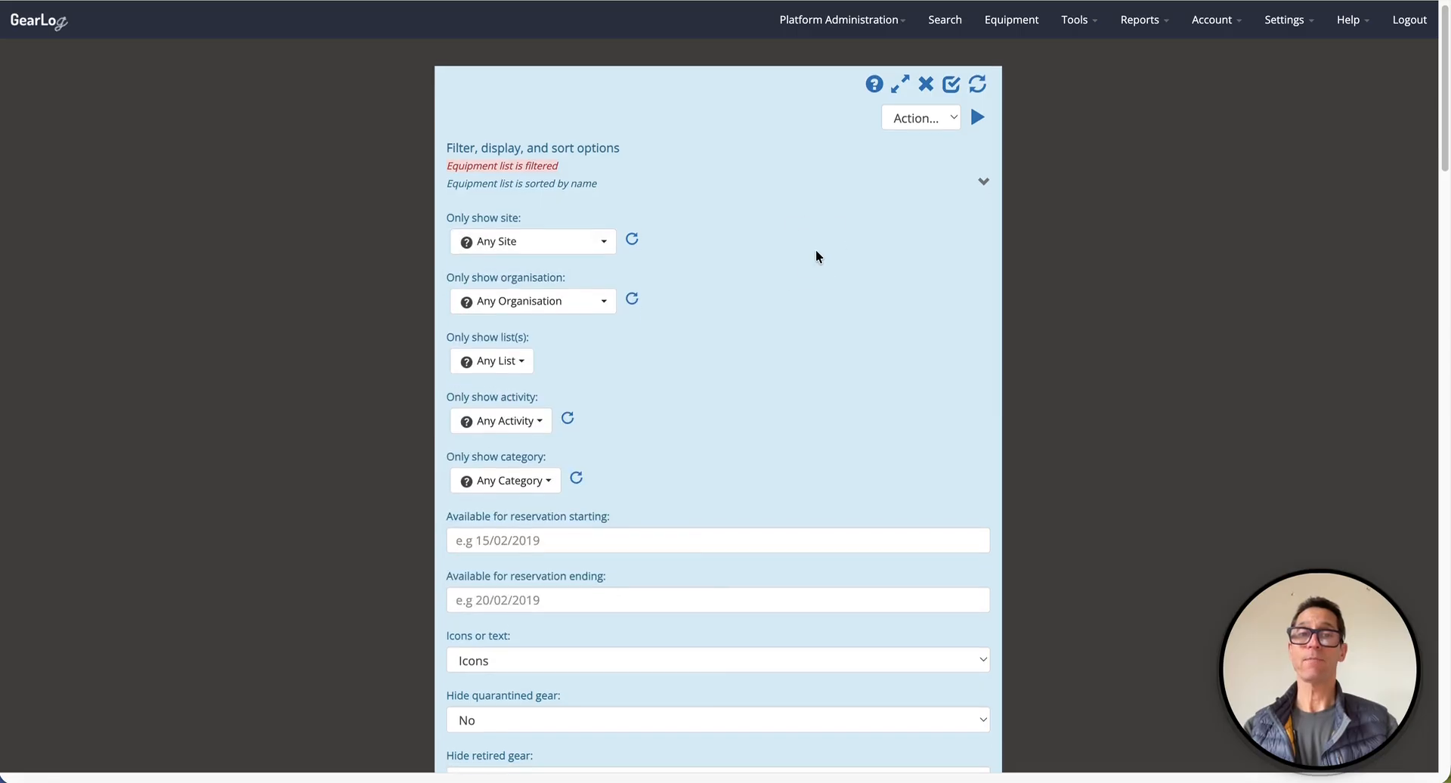
left_click(492, 368)
left_click(792, 356)
left_click(684, 168)
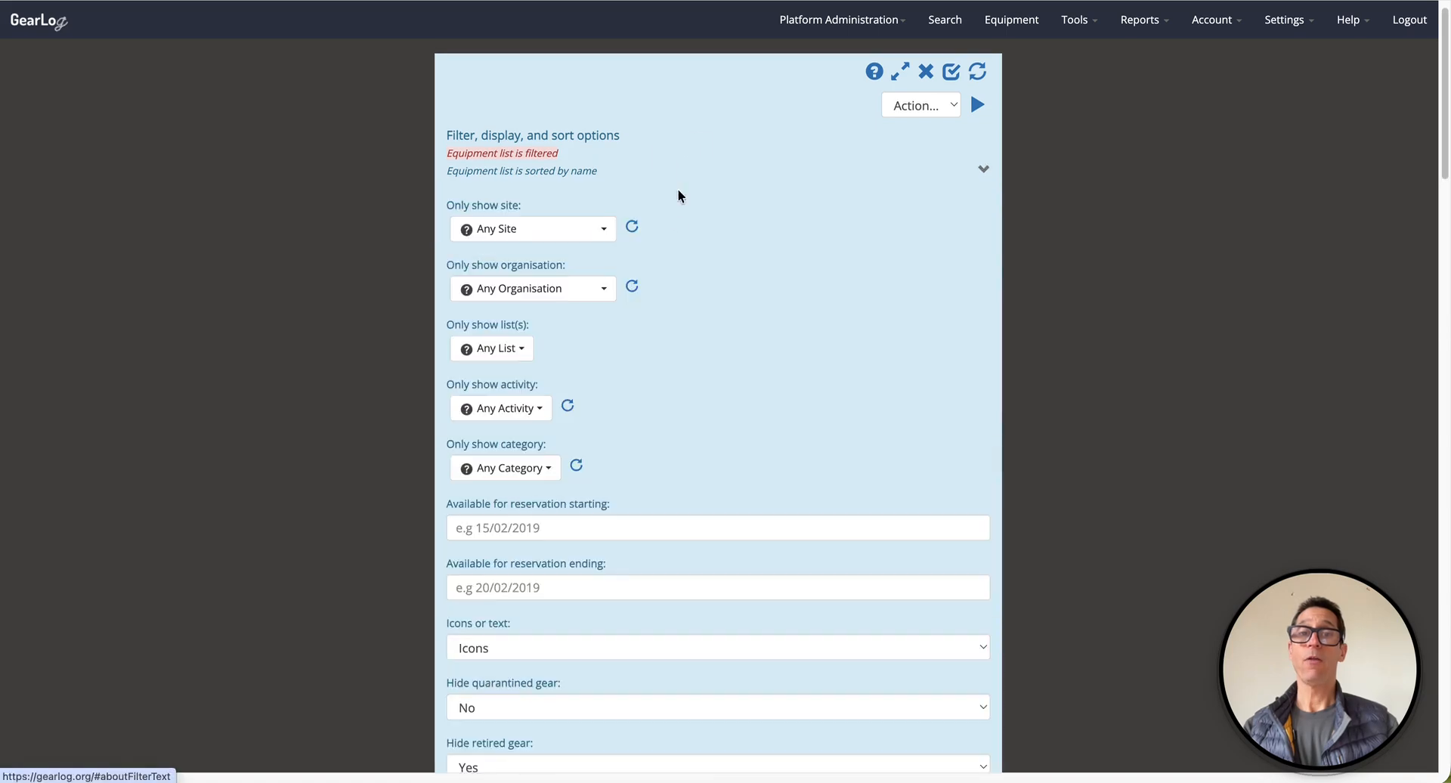
scroll(682, 262, "down", 2)
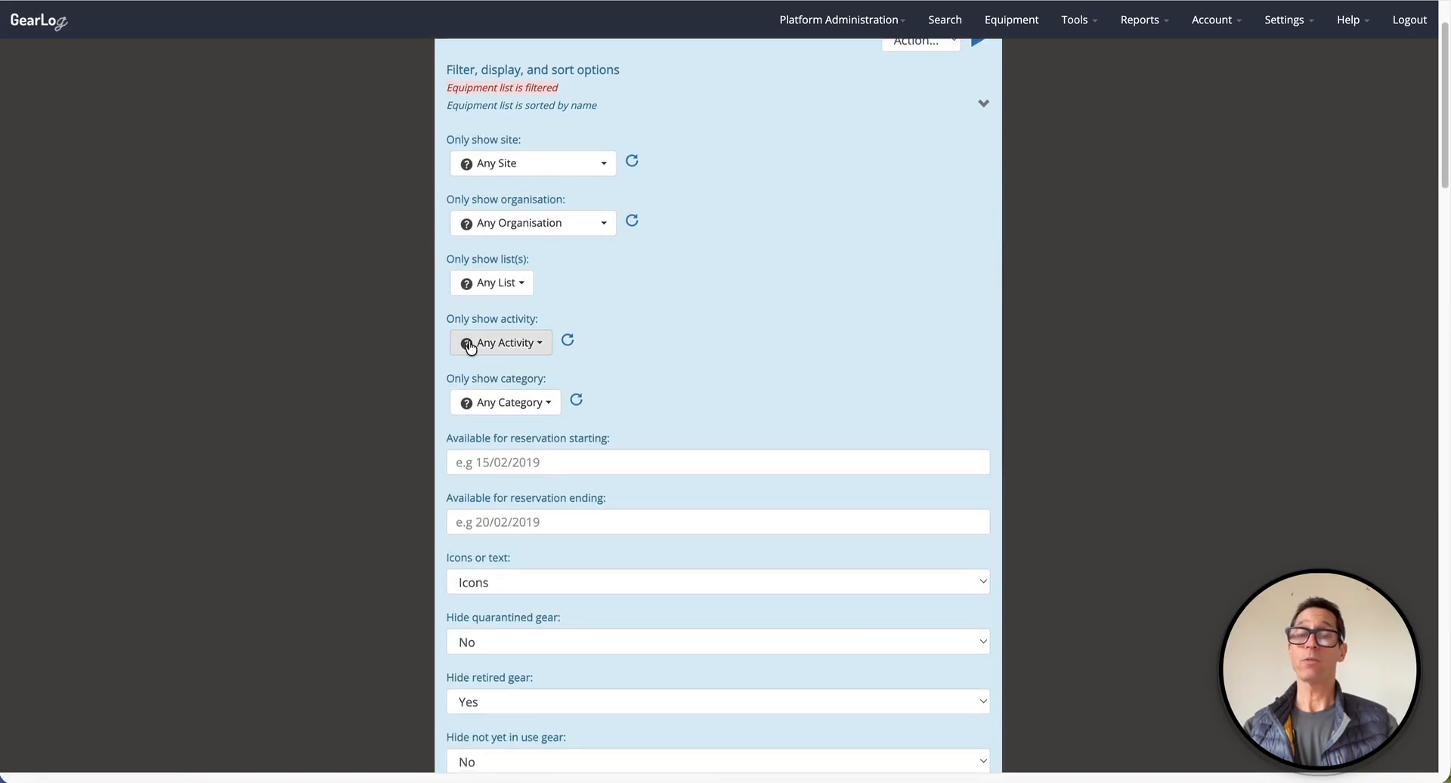
left_click(521, 402)
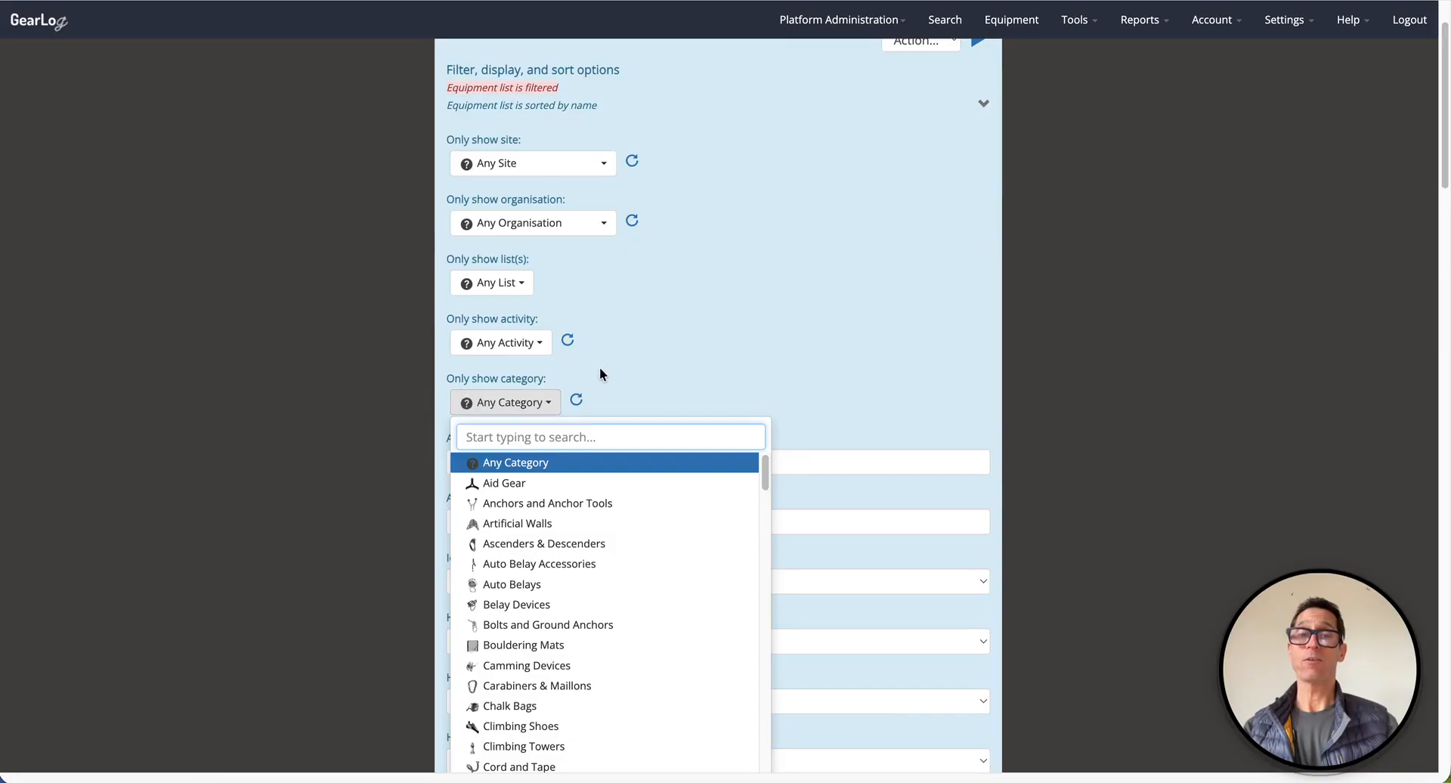
left_click(643, 356)
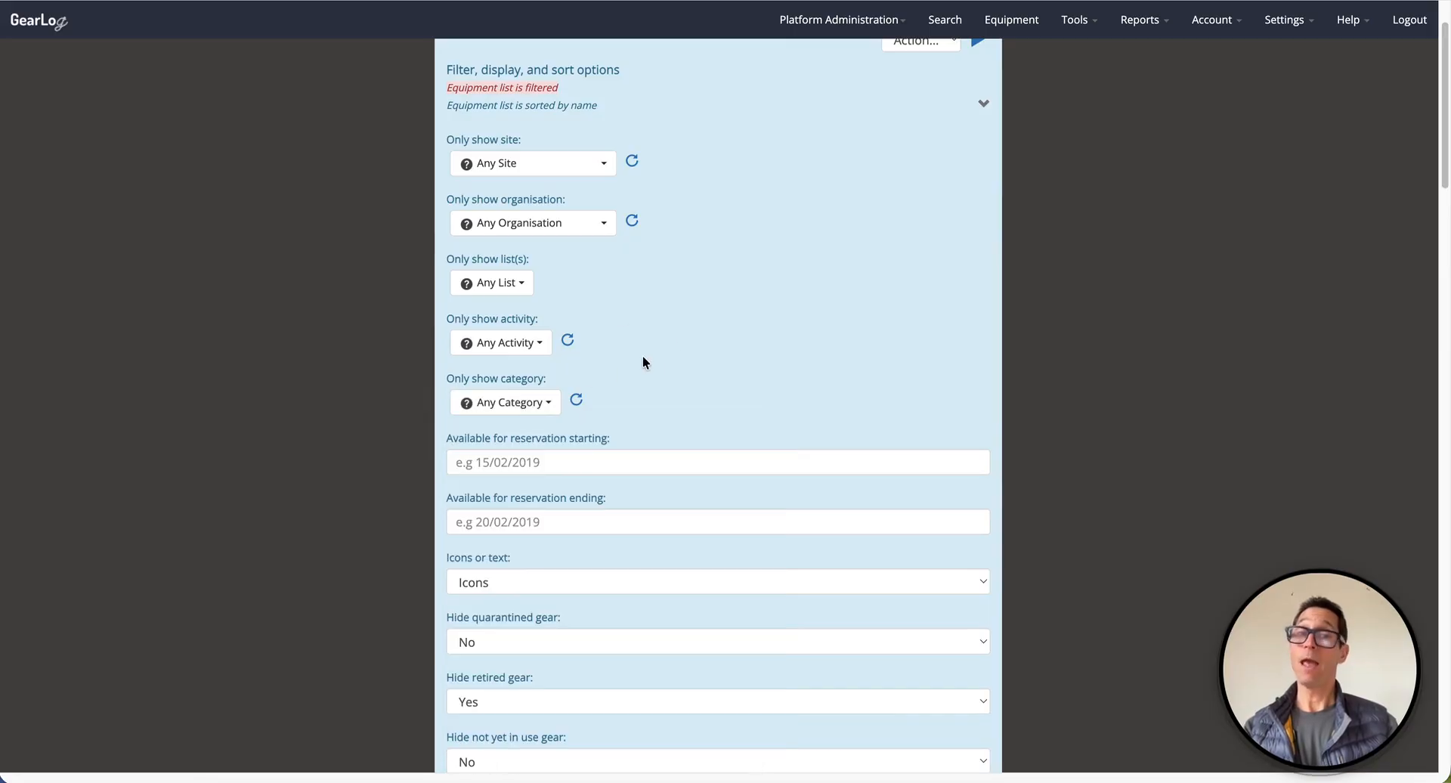
Review the remaining reservation, display and hide options for the equipment list, and collapse the filter section.
scroll(642, 357, "down", 3)
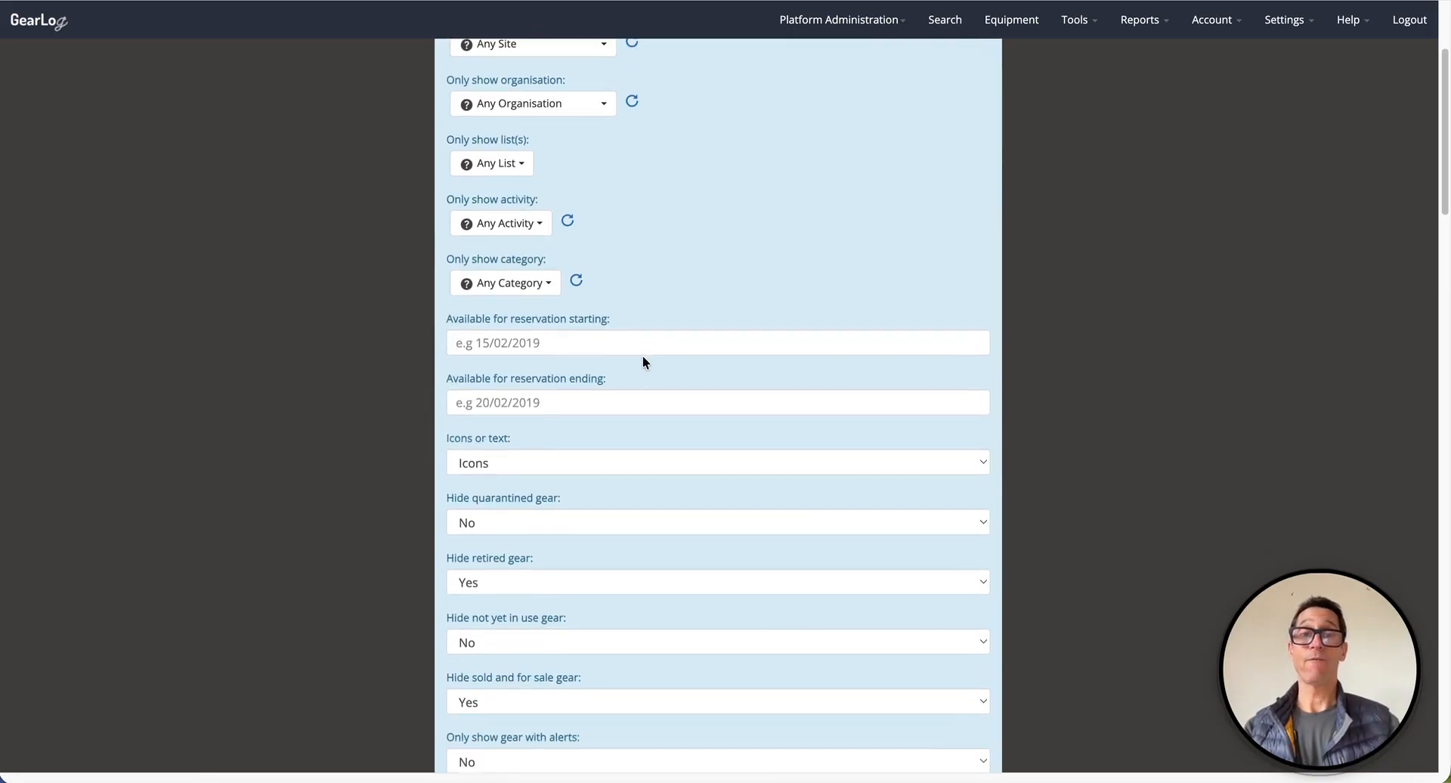
scroll(642, 357, "down", 3)
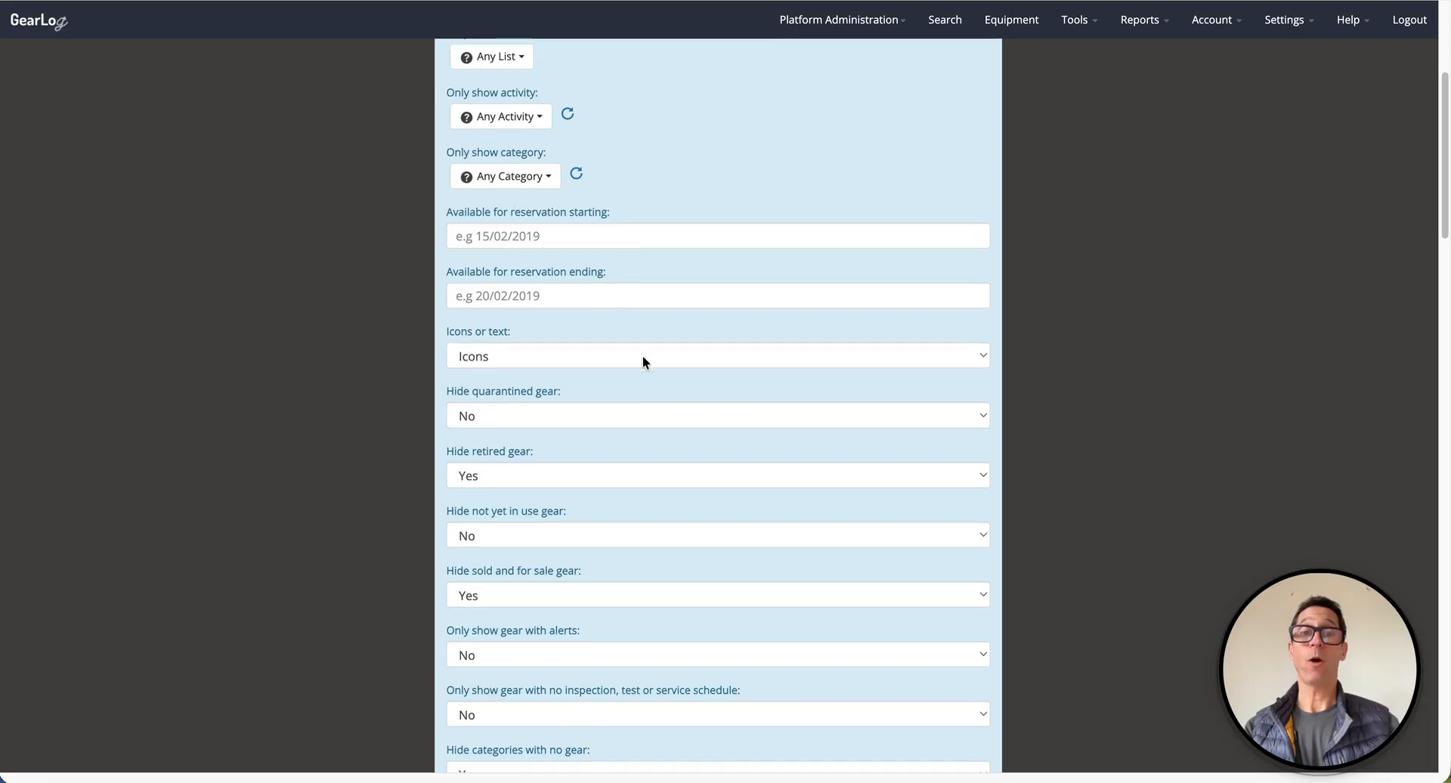
scroll(642, 361, "down", 2)
scroll(642, 361, "up", 10)
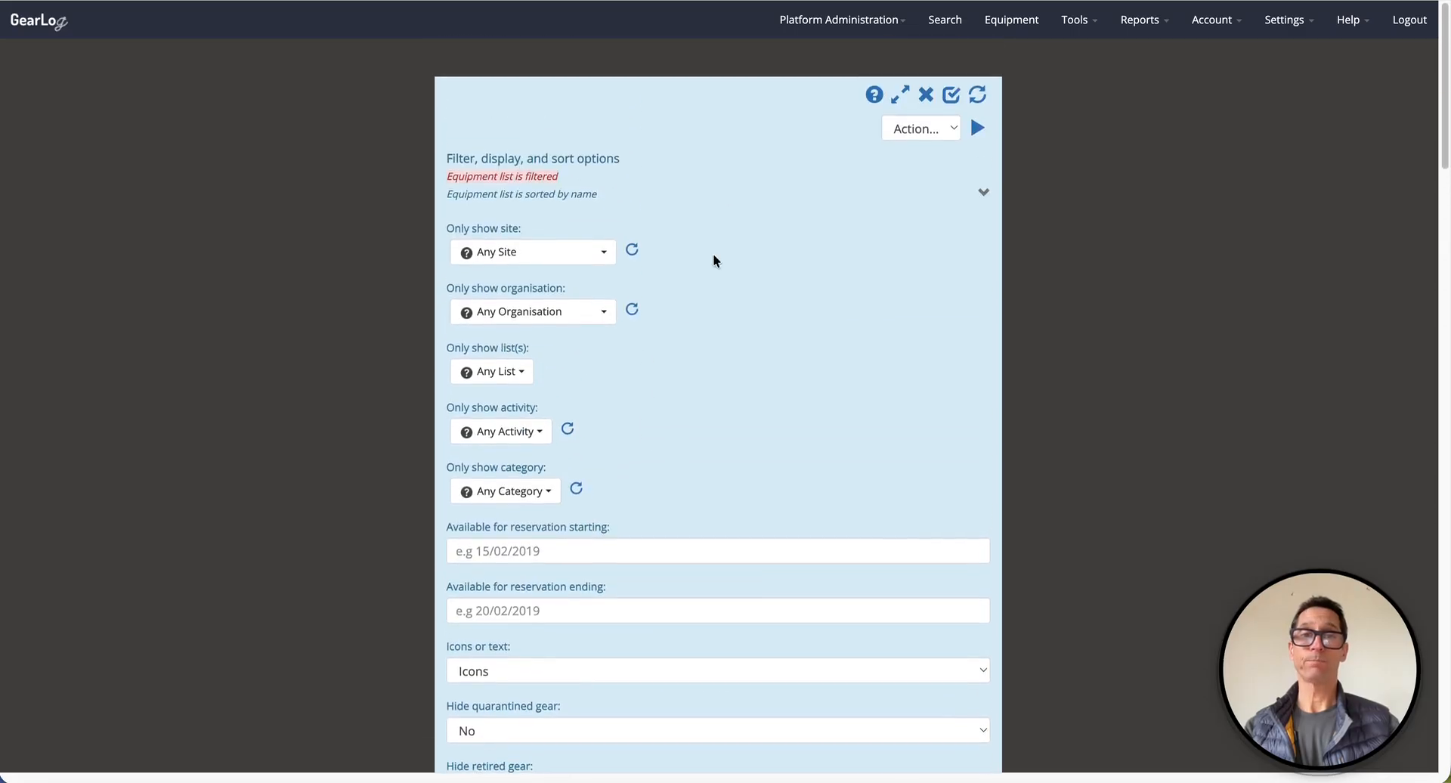
left_click(741, 128)
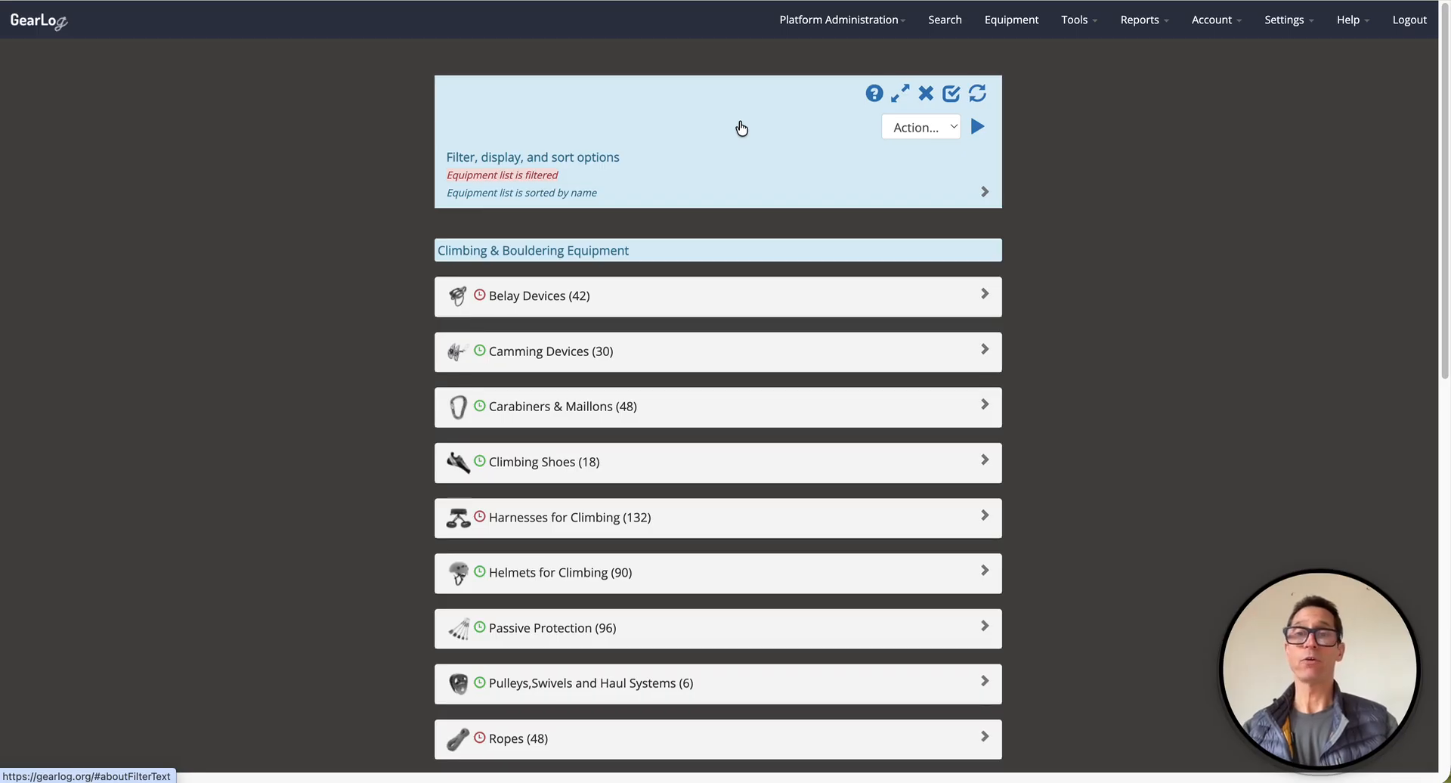
scroll(737, 130, "down", 1)
scroll(736, 131, "up", 1)
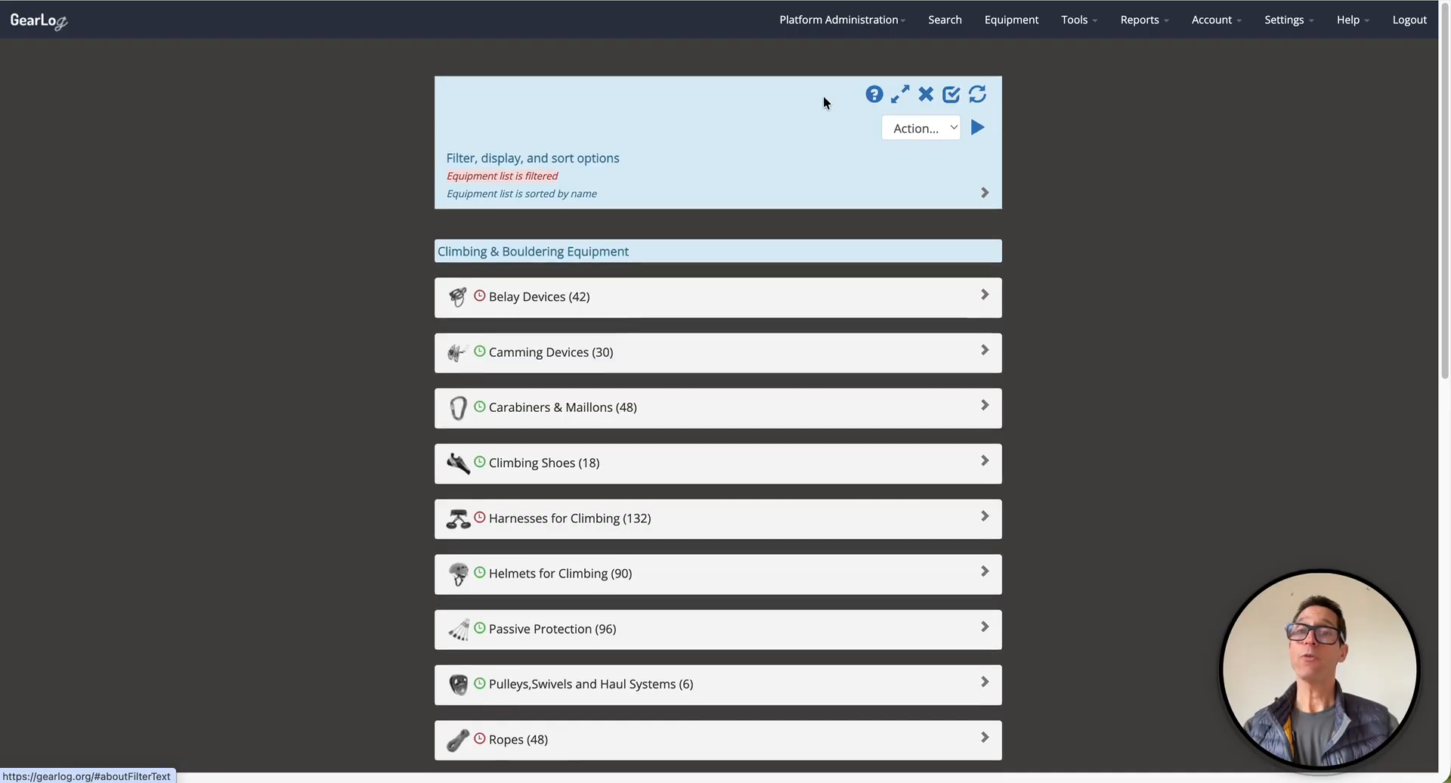
Show the empty equipment categories, expand Aid Gear, and hide the empty categories again.
left_click(927, 96)
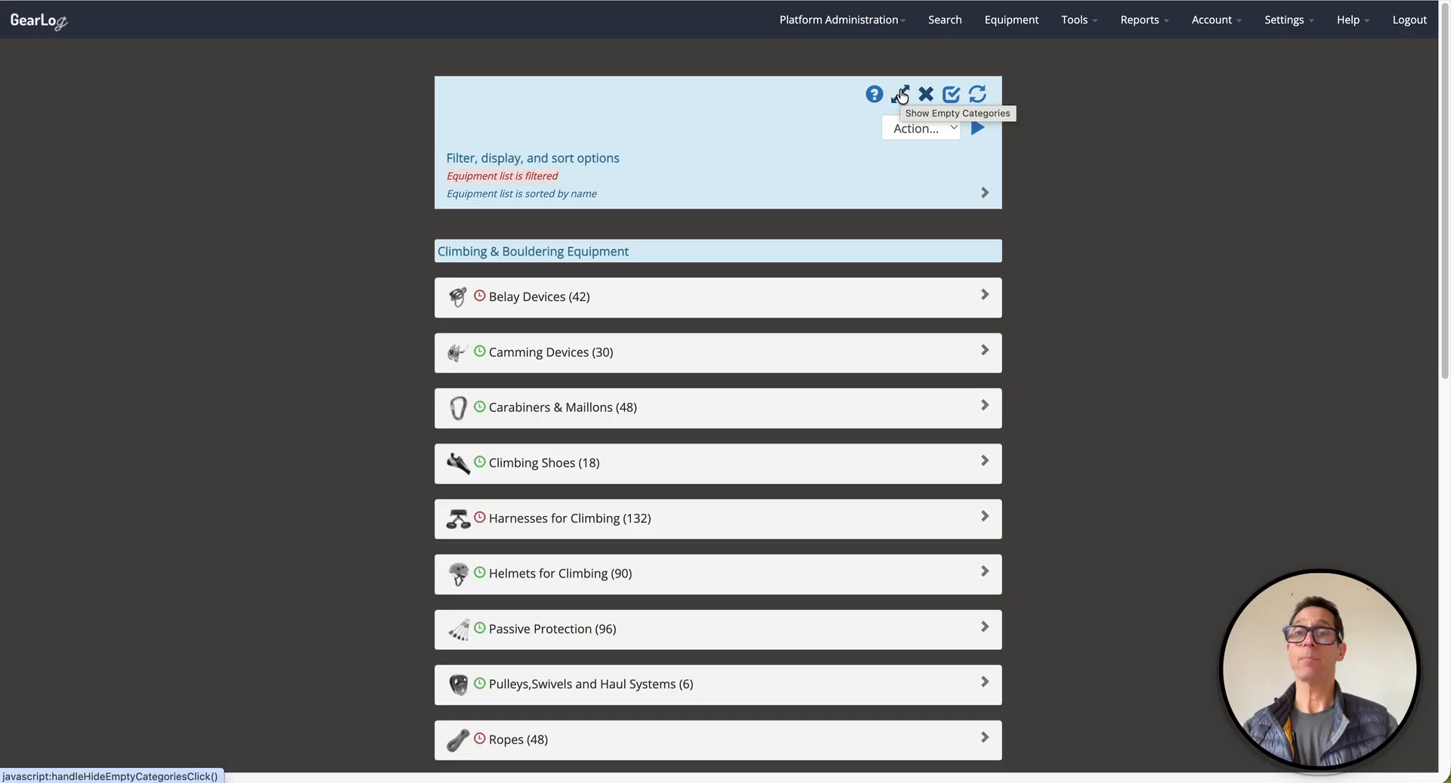
left_click(900, 95)
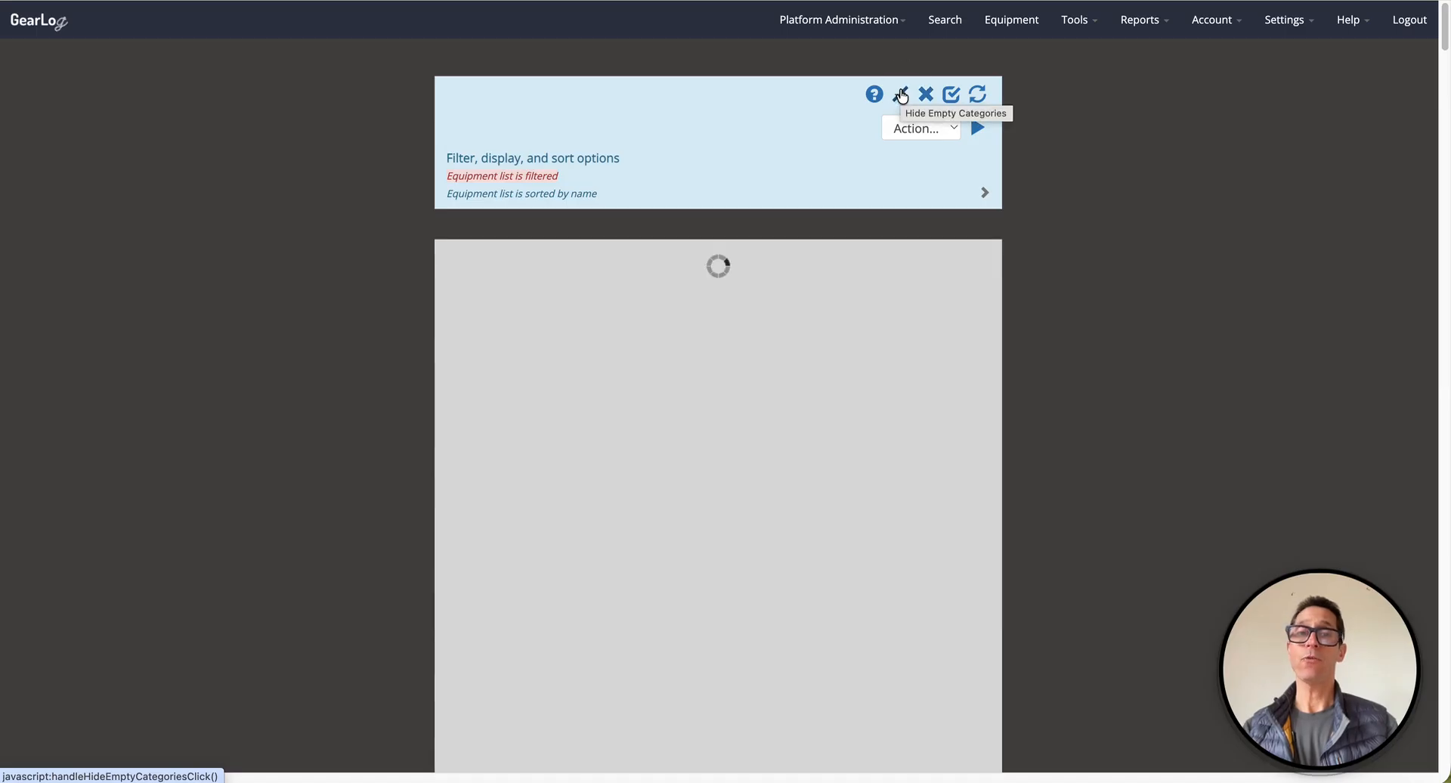
left_click(519, 296)
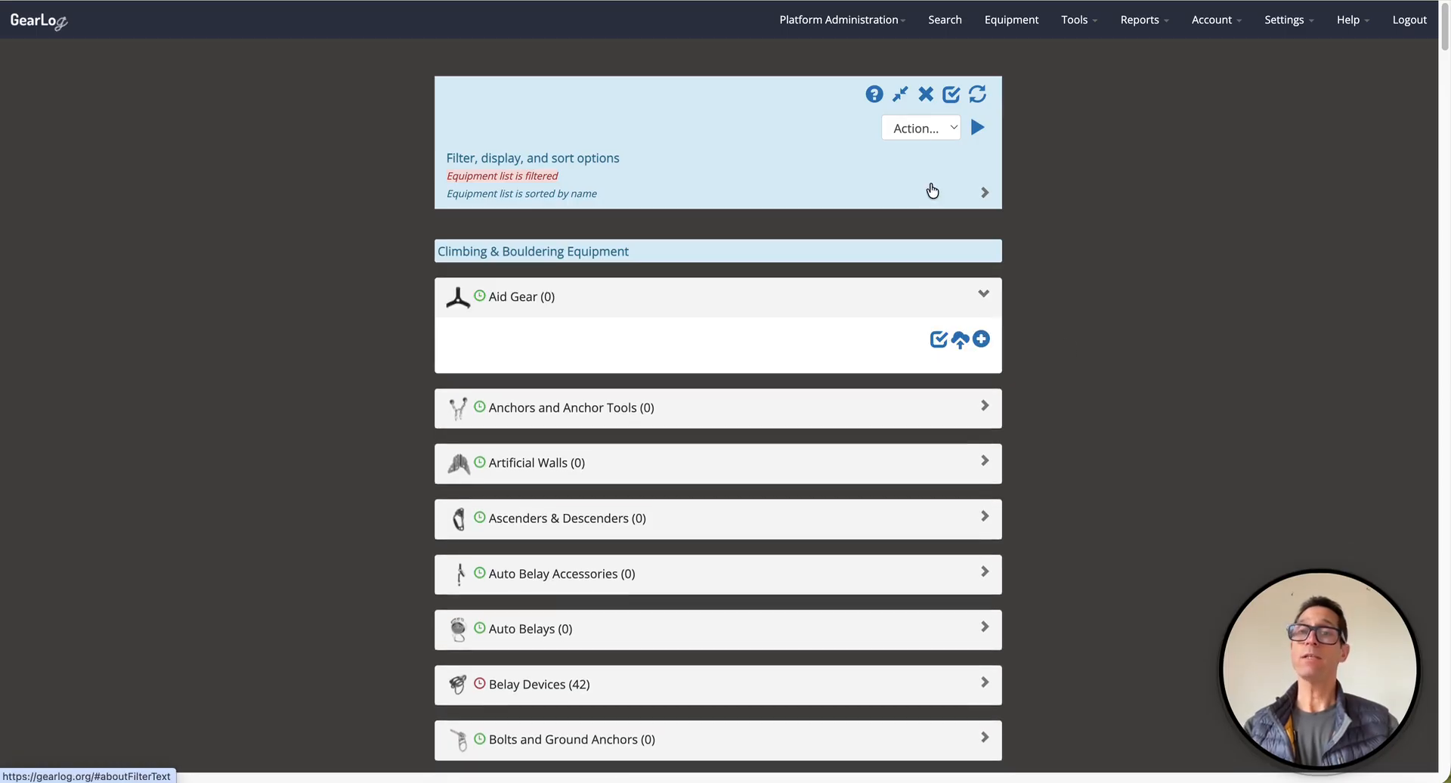
left_click(901, 96)
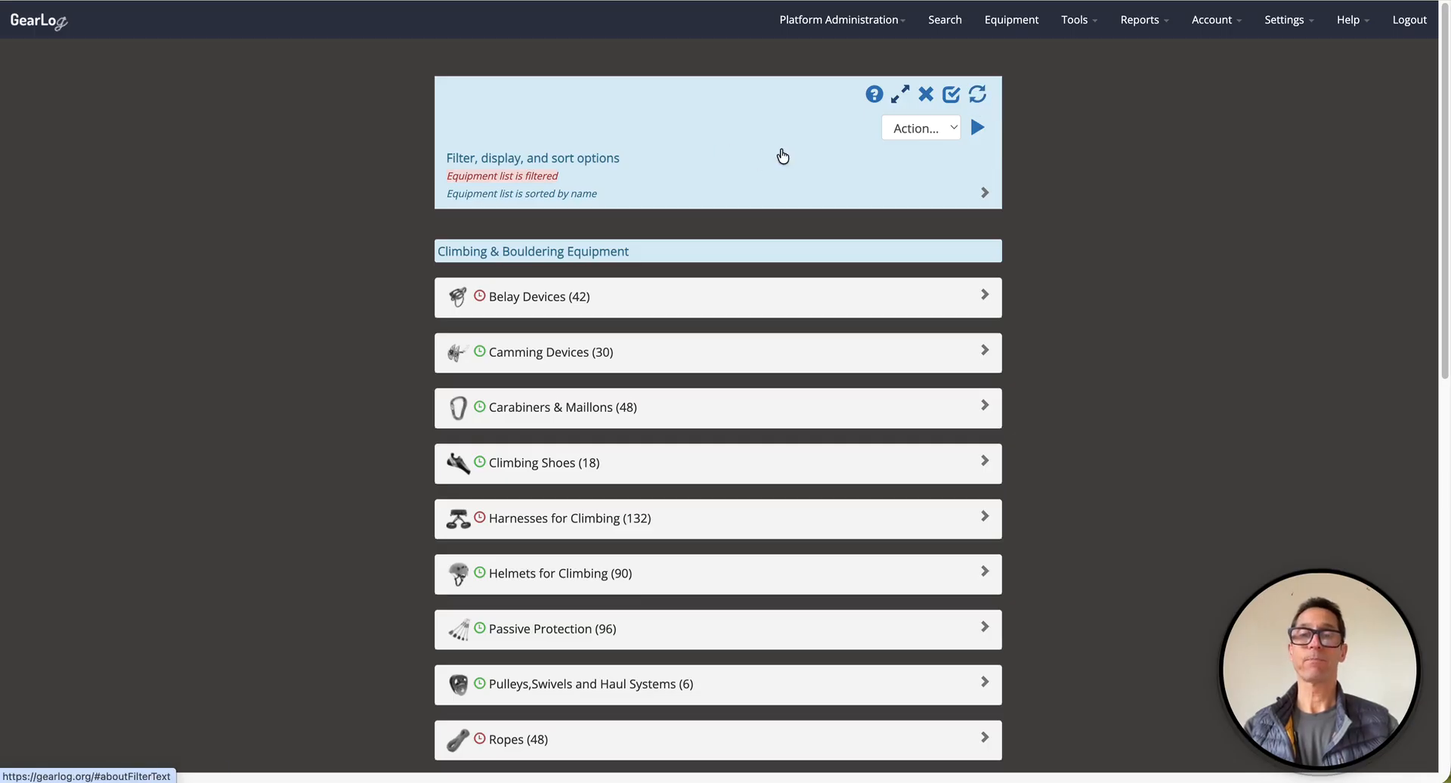
Expand the Belay Devices category and view the available tools, including Import Gear.
scroll(782, 157, "down", 2)
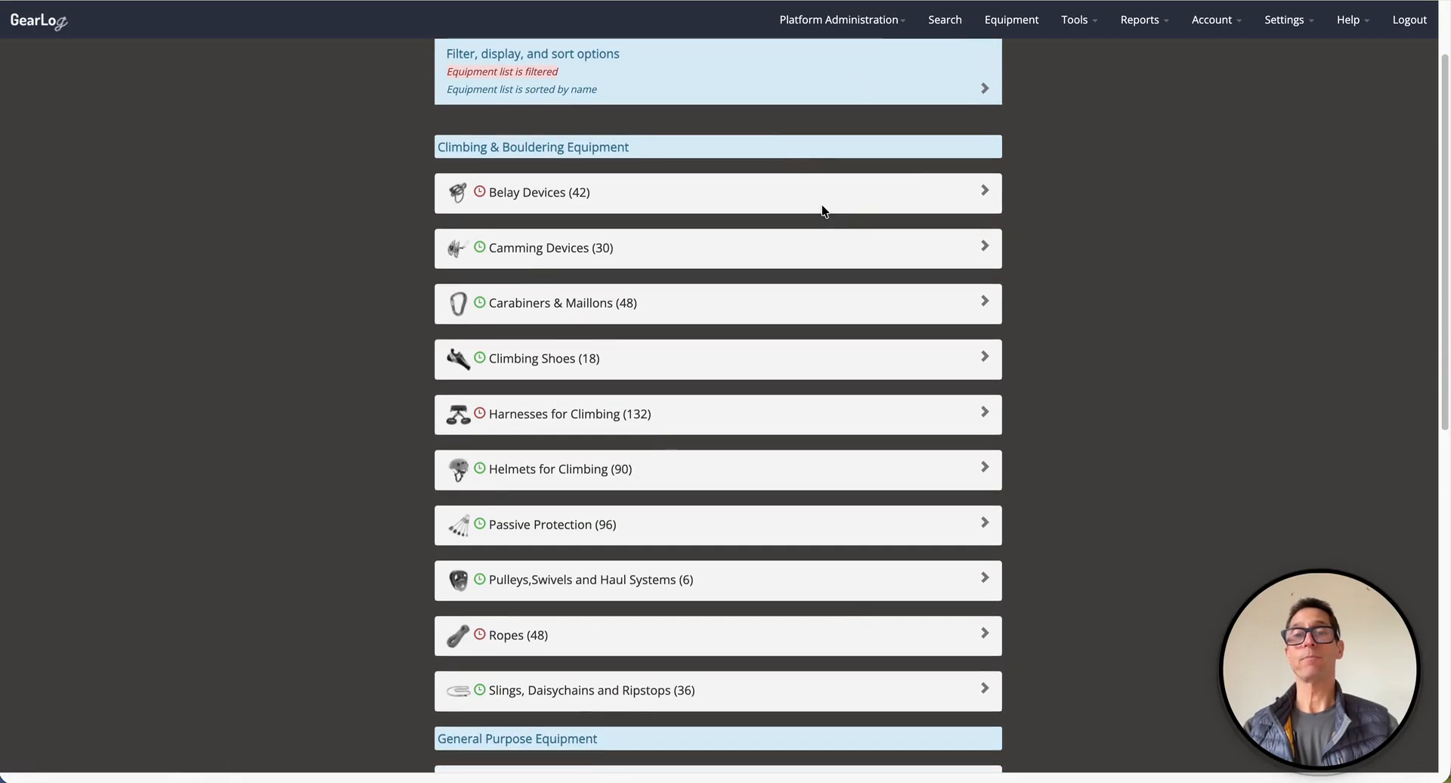
scroll(823, 200, "up", 2)
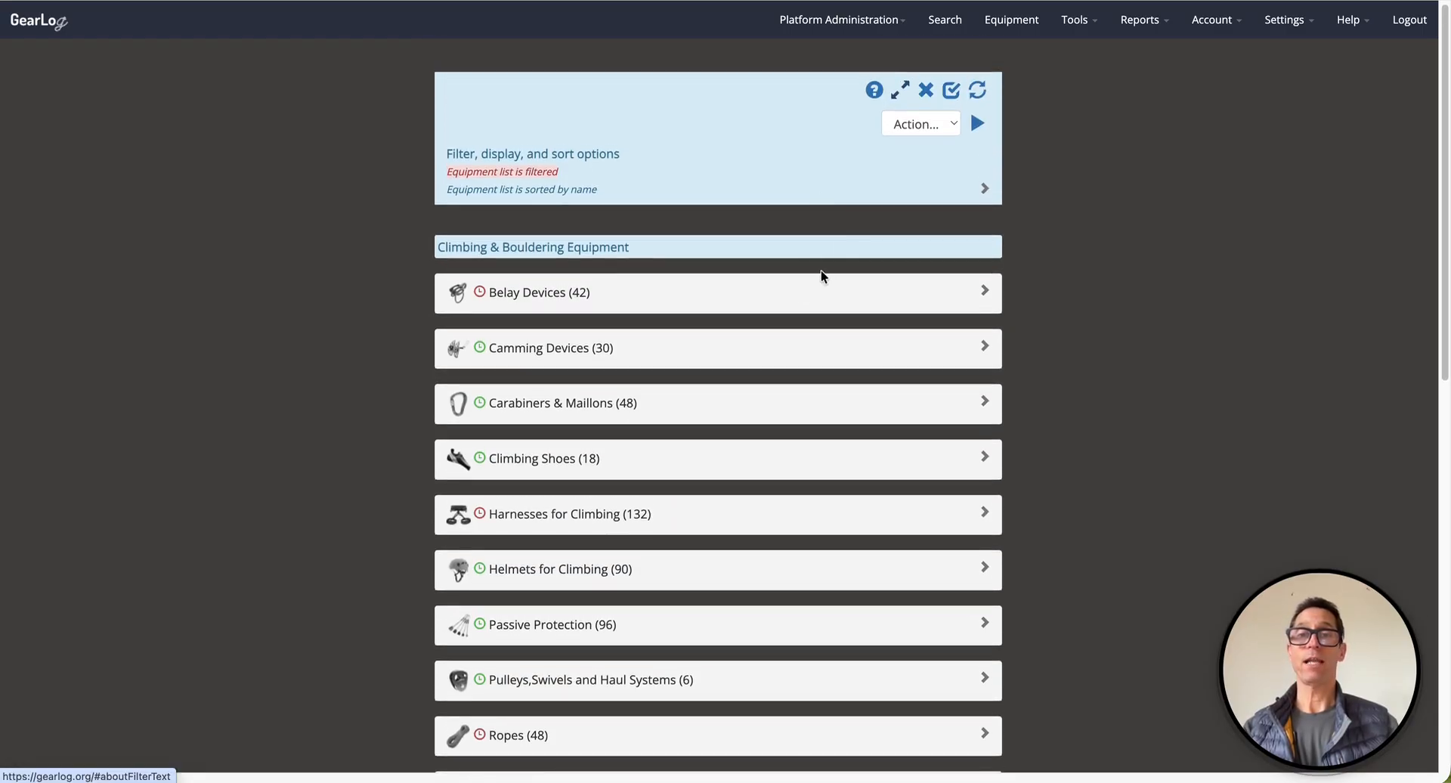
left_click(797, 292)
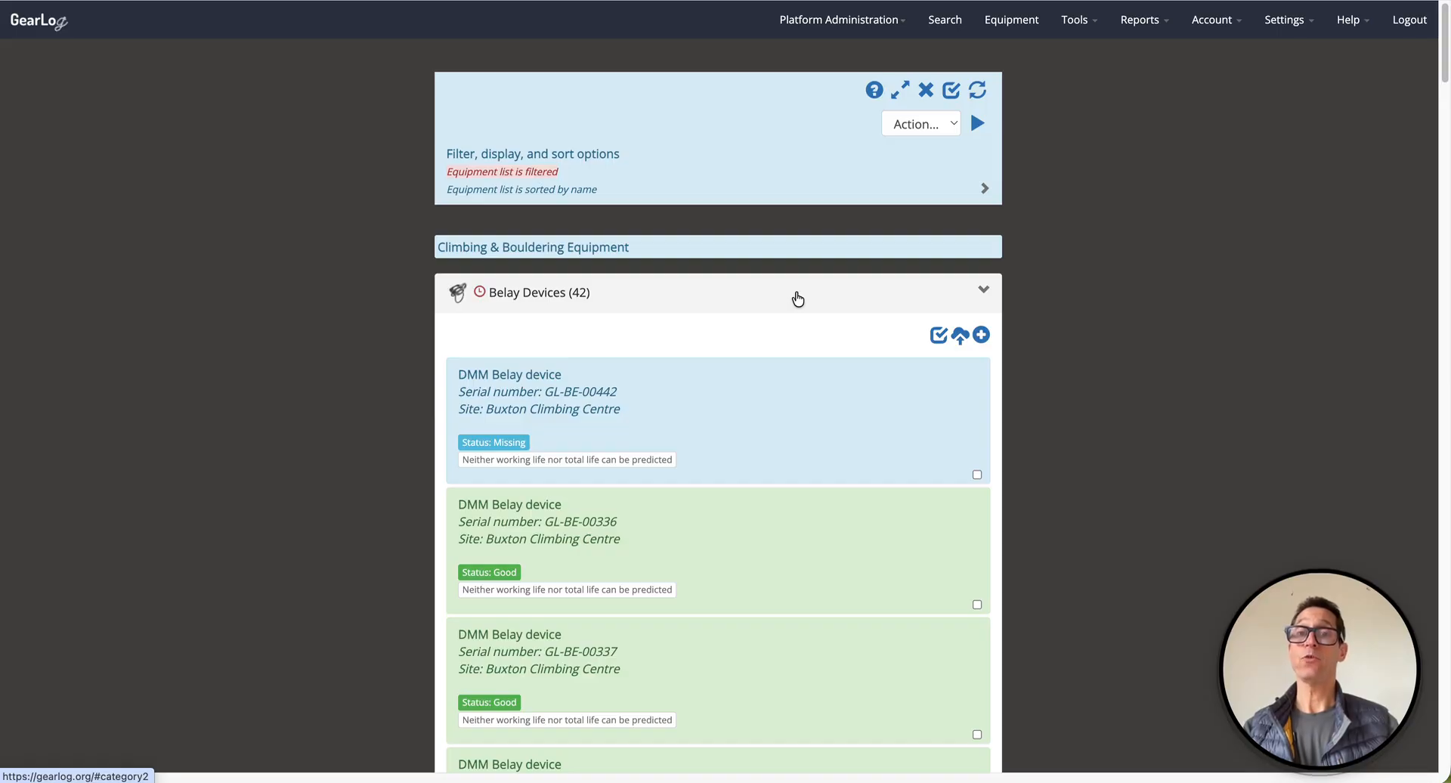
left_click(1074, 20)
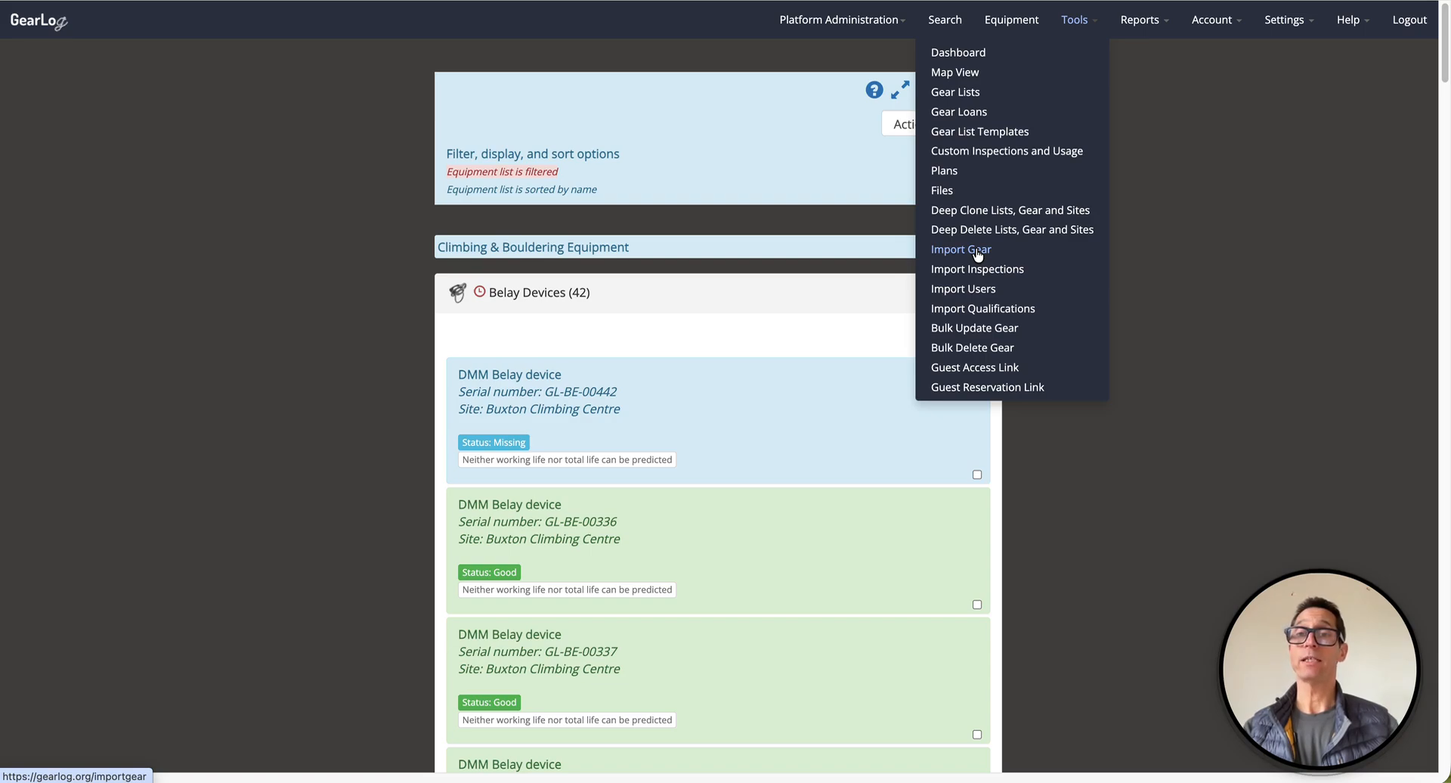
left_click(1297, 236)
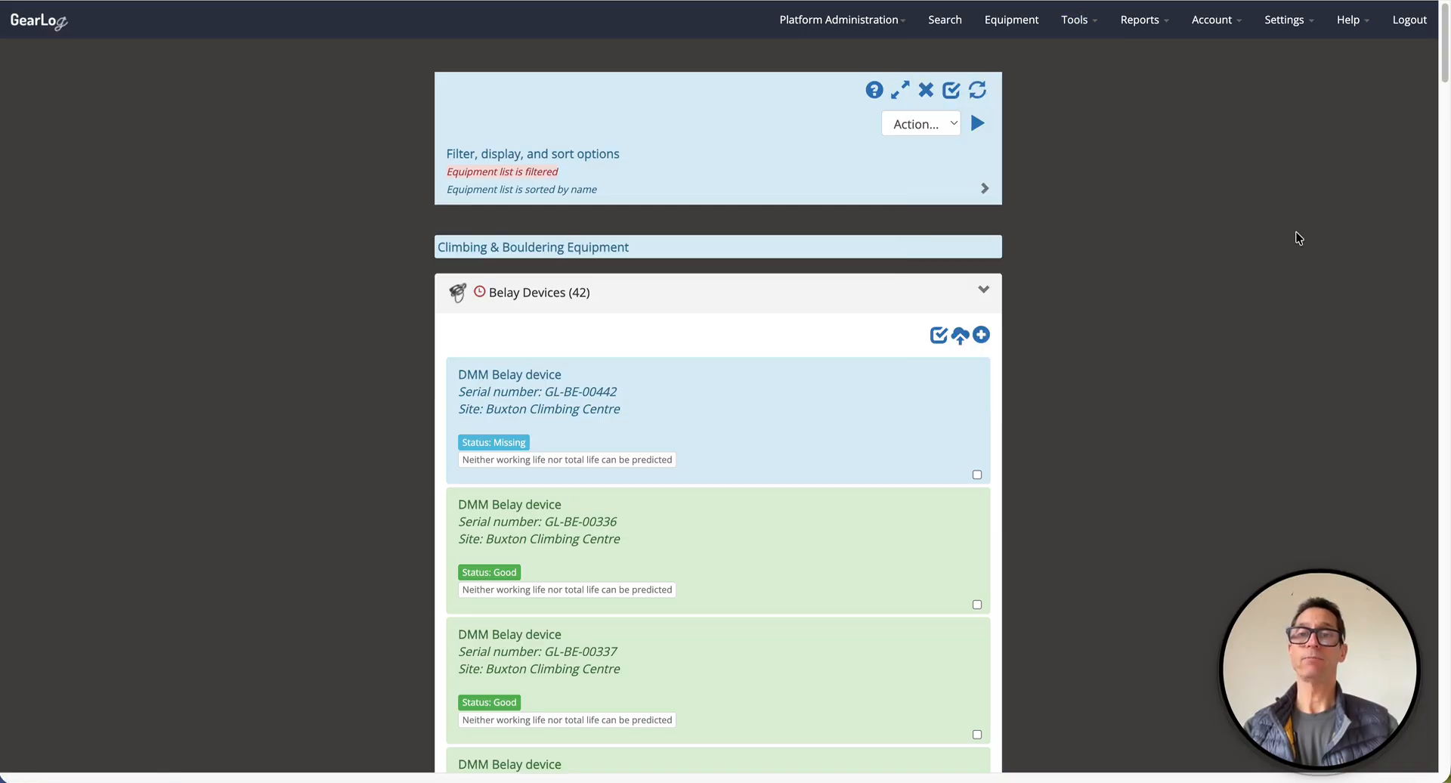
View the detail sections and Clone option of the second DMM belay device, and collapse its entry.
scroll(1297, 237, "down", 2)
scroll(1296, 237, "down", 1)
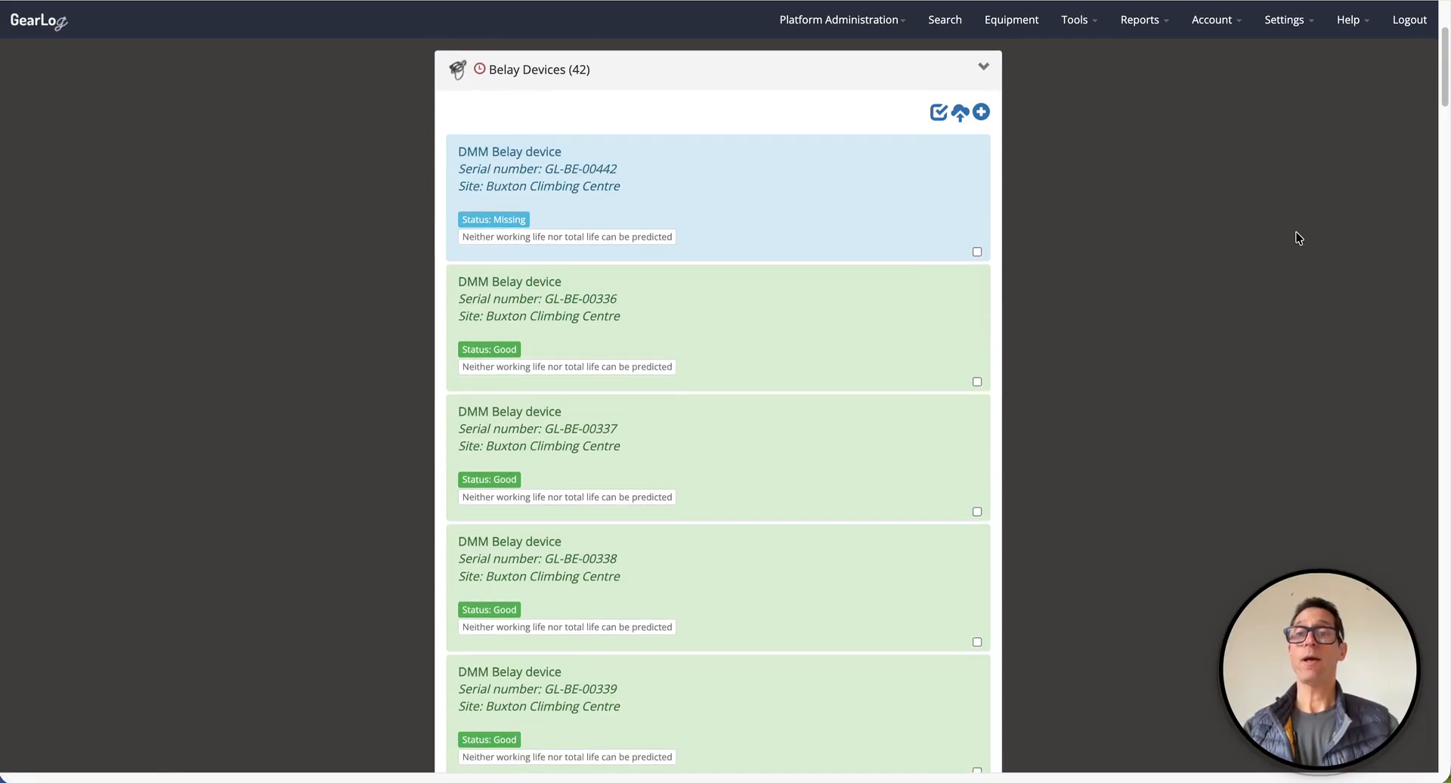
left_click(878, 311)
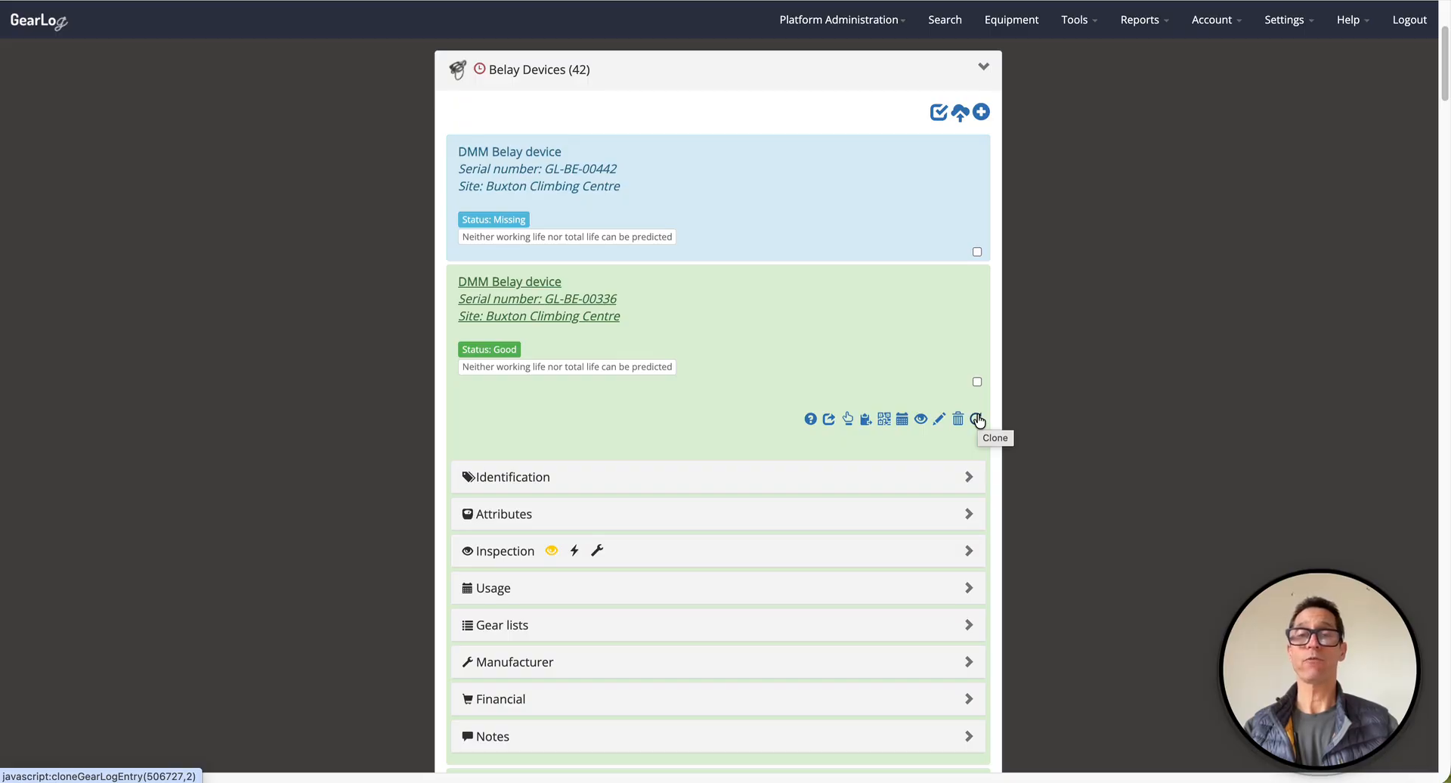
left_click(945, 292)
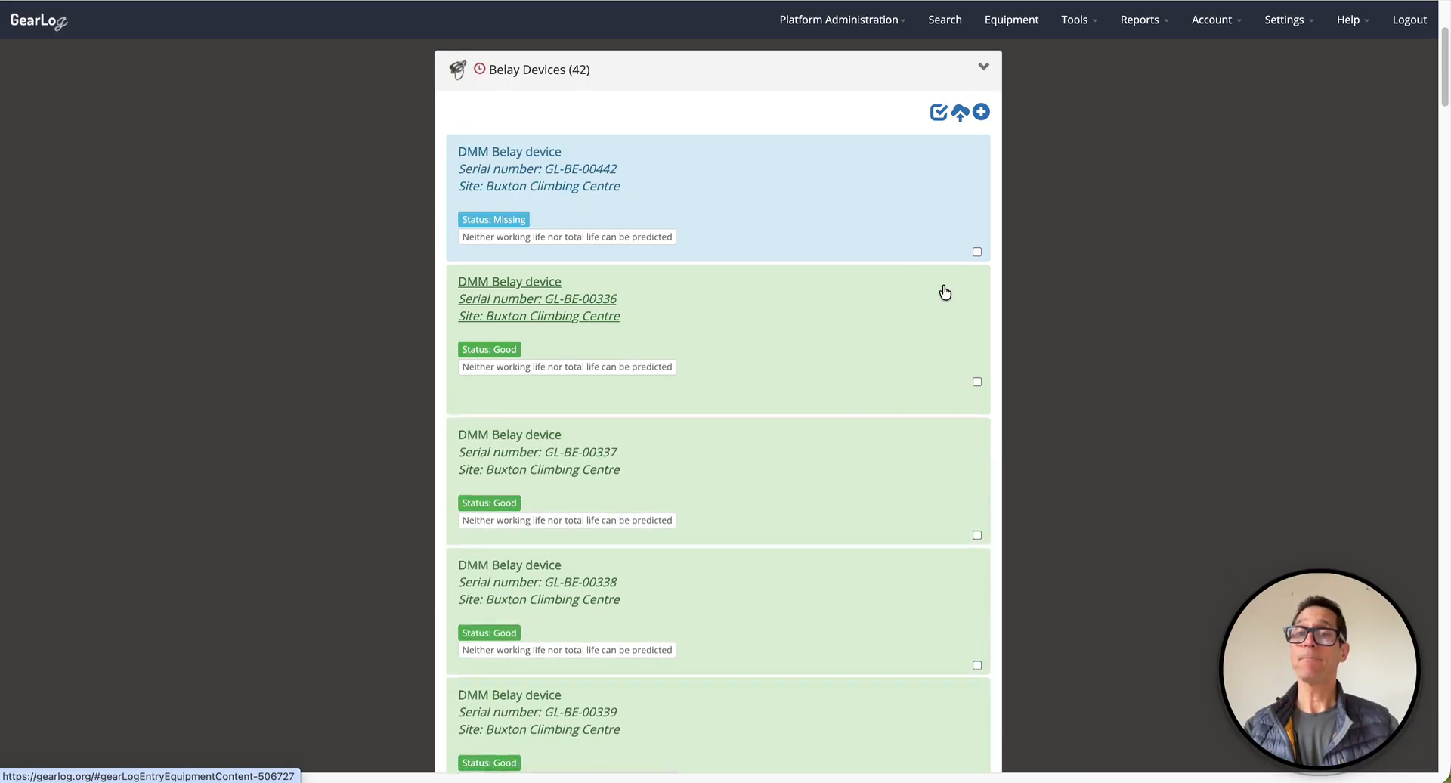
Start a new equipment entry in the Belay Devices category and set its manufacturer to DMM.
scroll(945, 292, "up", 2)
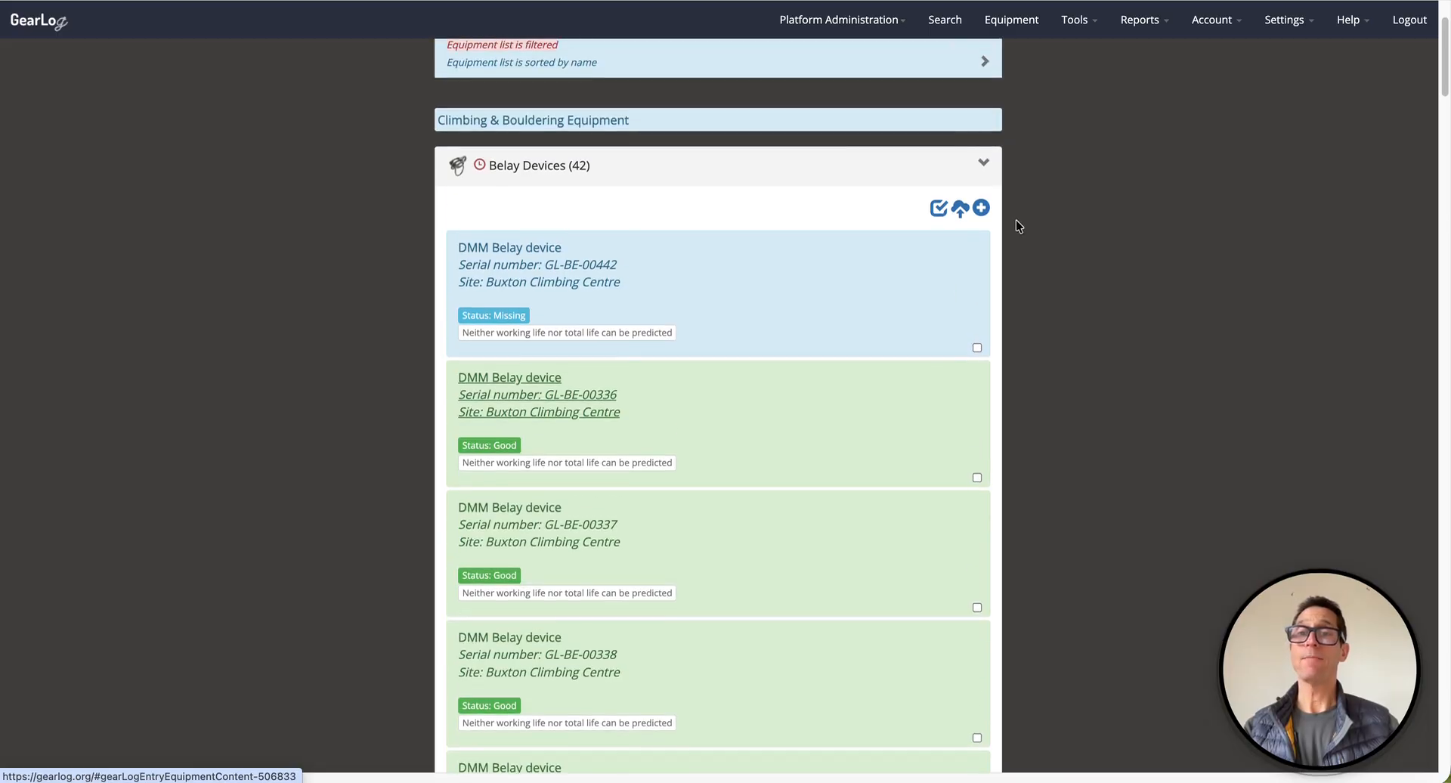
left_click(979, 209)
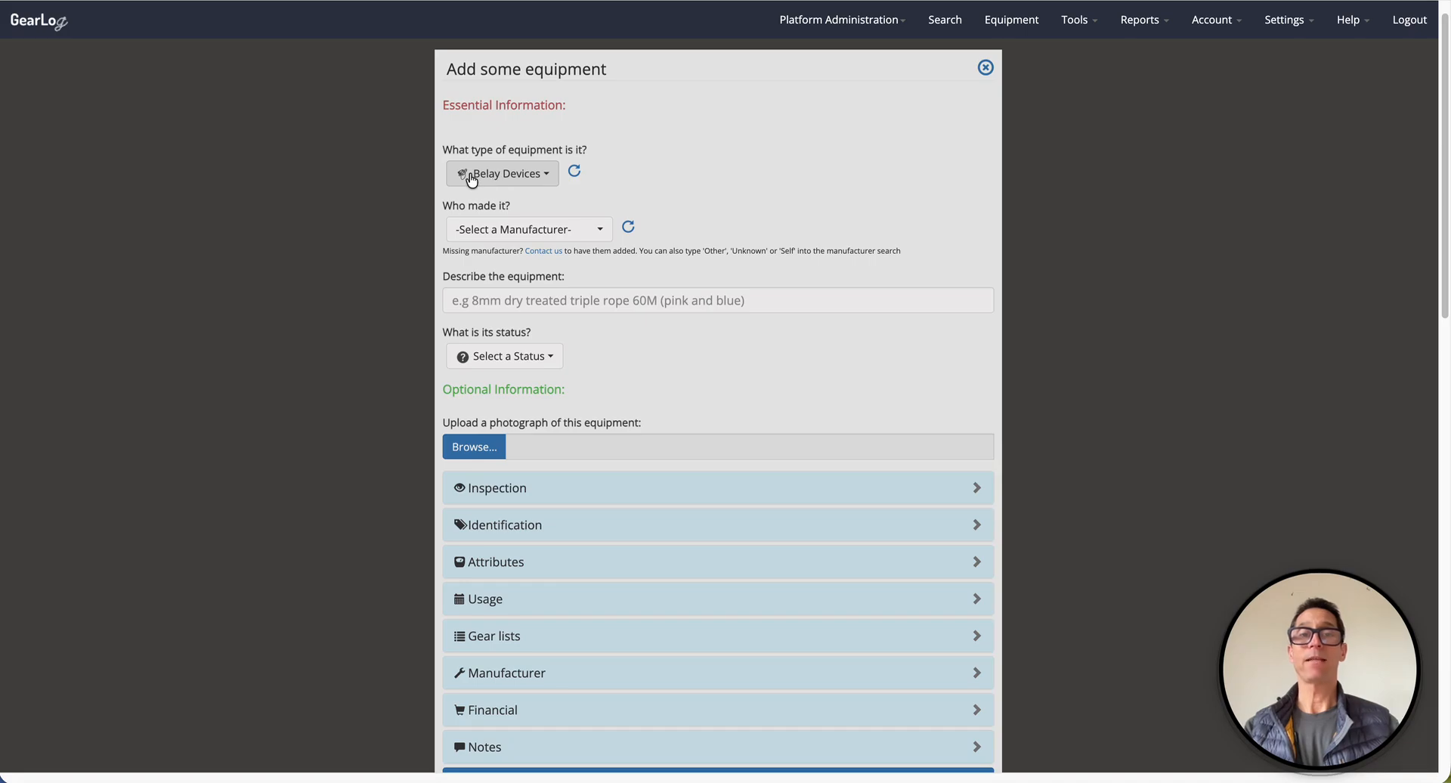
left_click(483, 231)
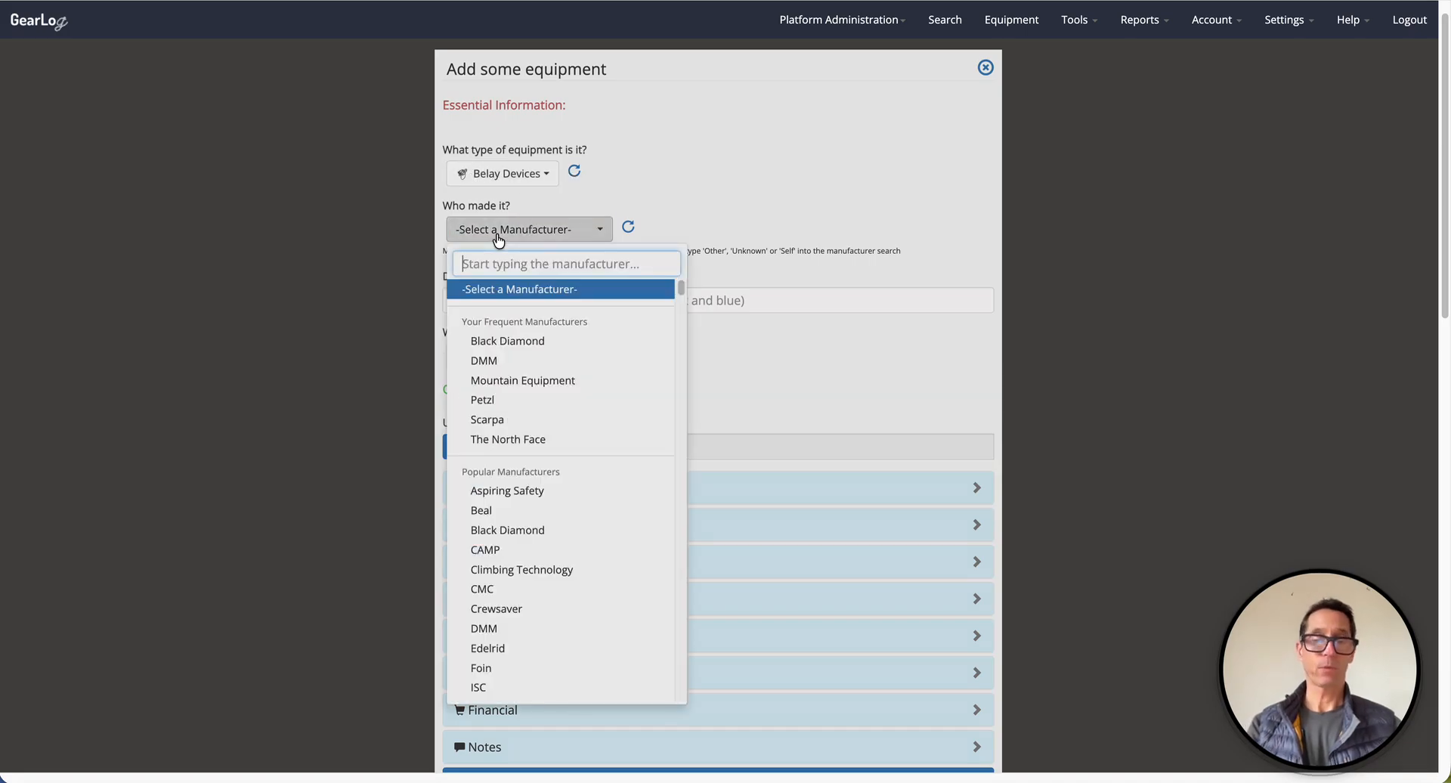
type("Dmm")
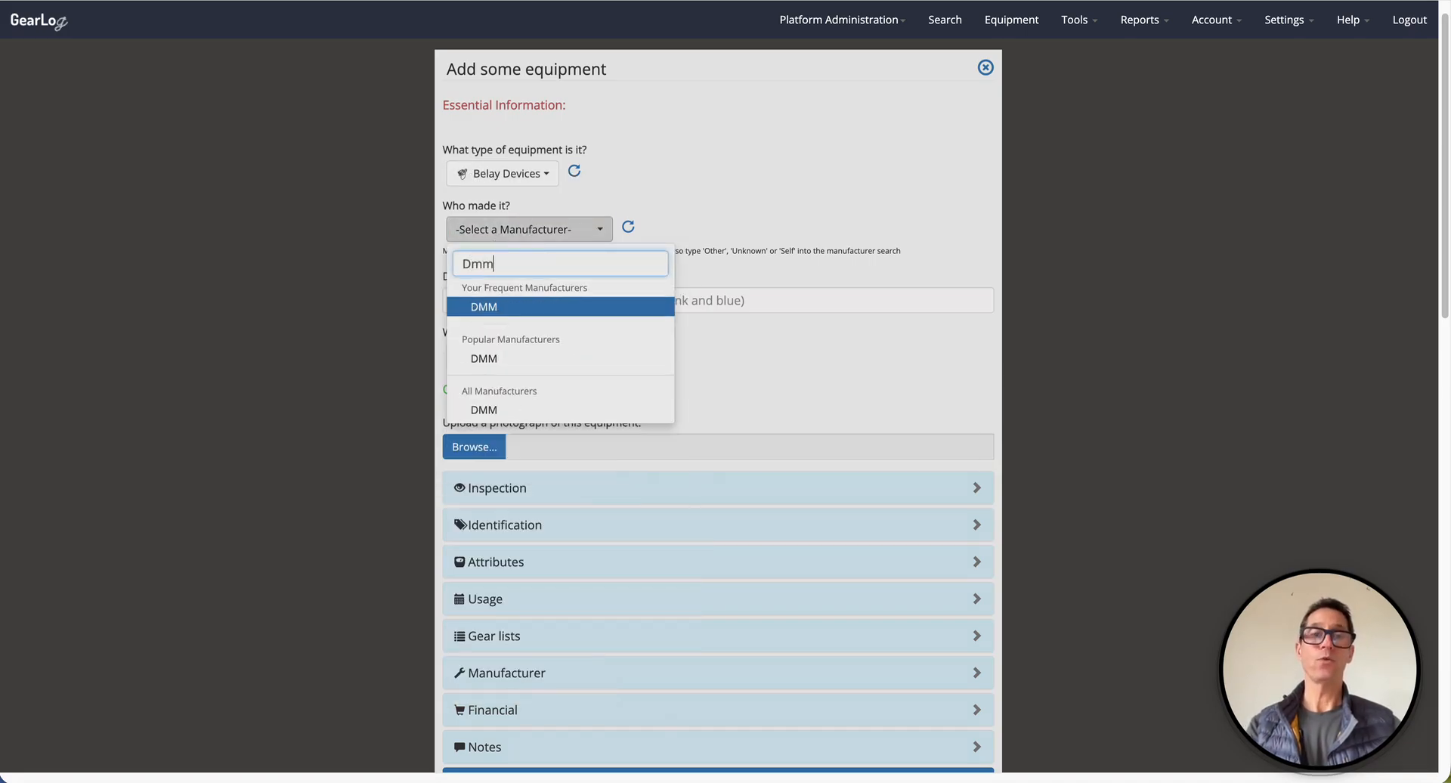
left_click(480, 305)
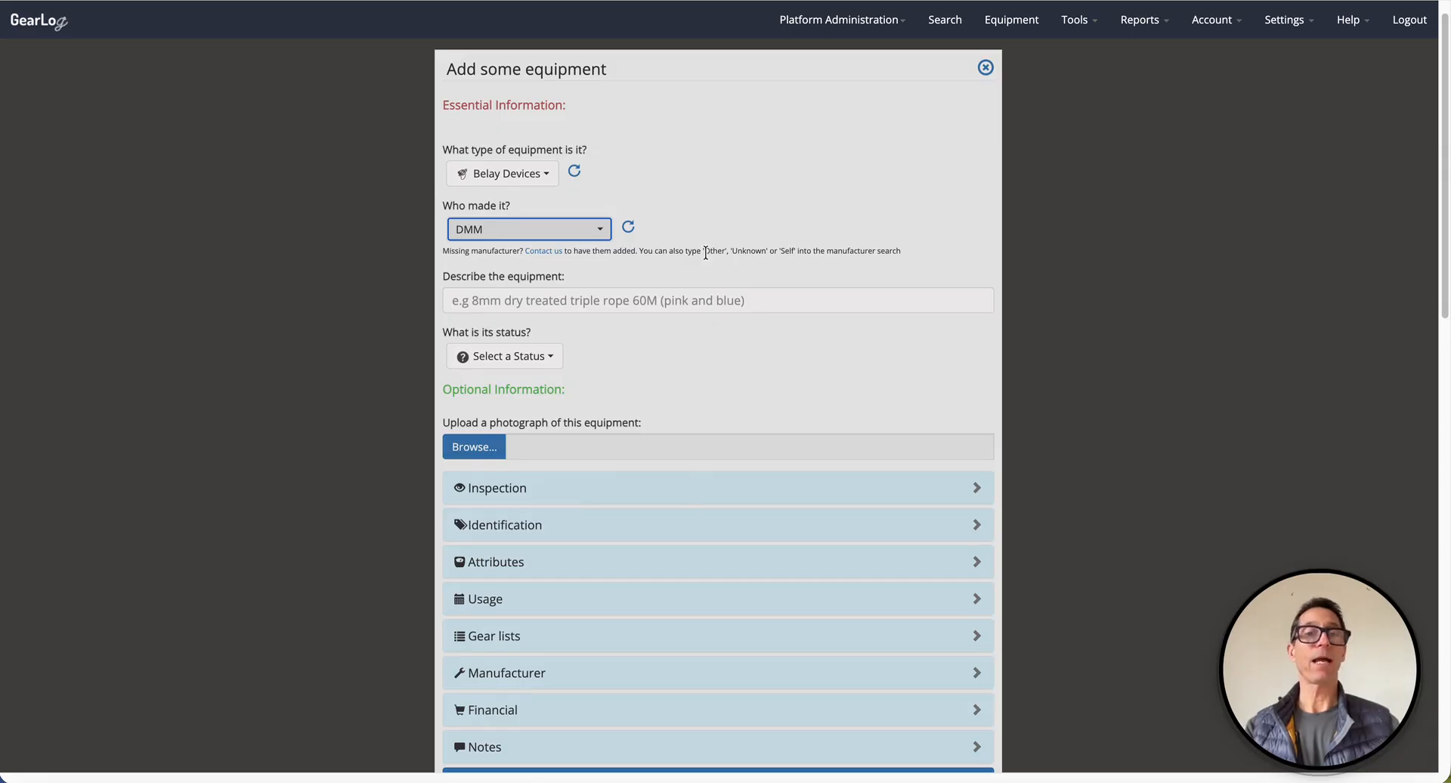
scroll(711, 247, "down", 1)
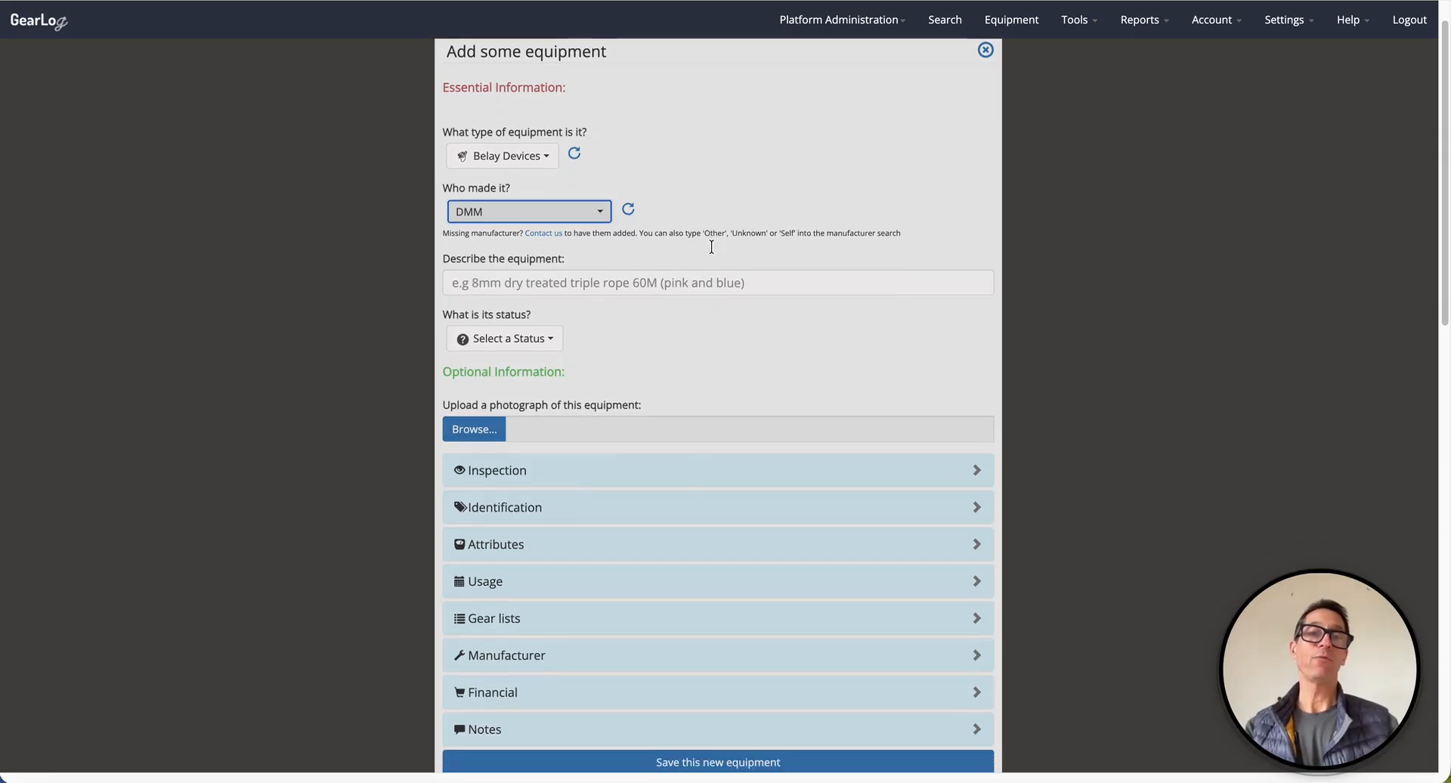
Describe the new equipment as "Training belay device".
left_click(582, 283)
type("Training belya p")
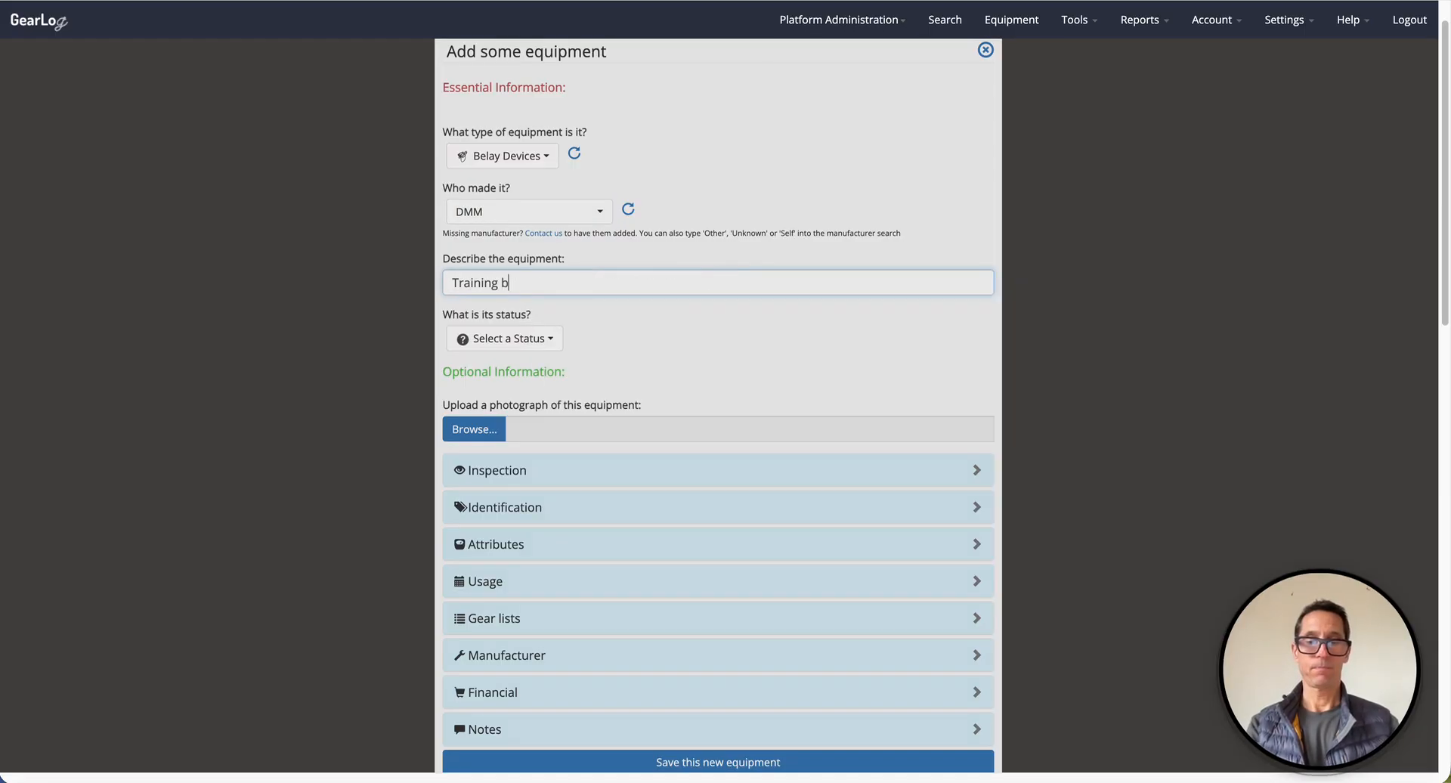
key("BackSpace")
key("BackSpace")
key("BackSpace")
key("BackSpace")
type("ay devivce")
key("BackSpace")
key("BackSpace")
key("BackSpace")
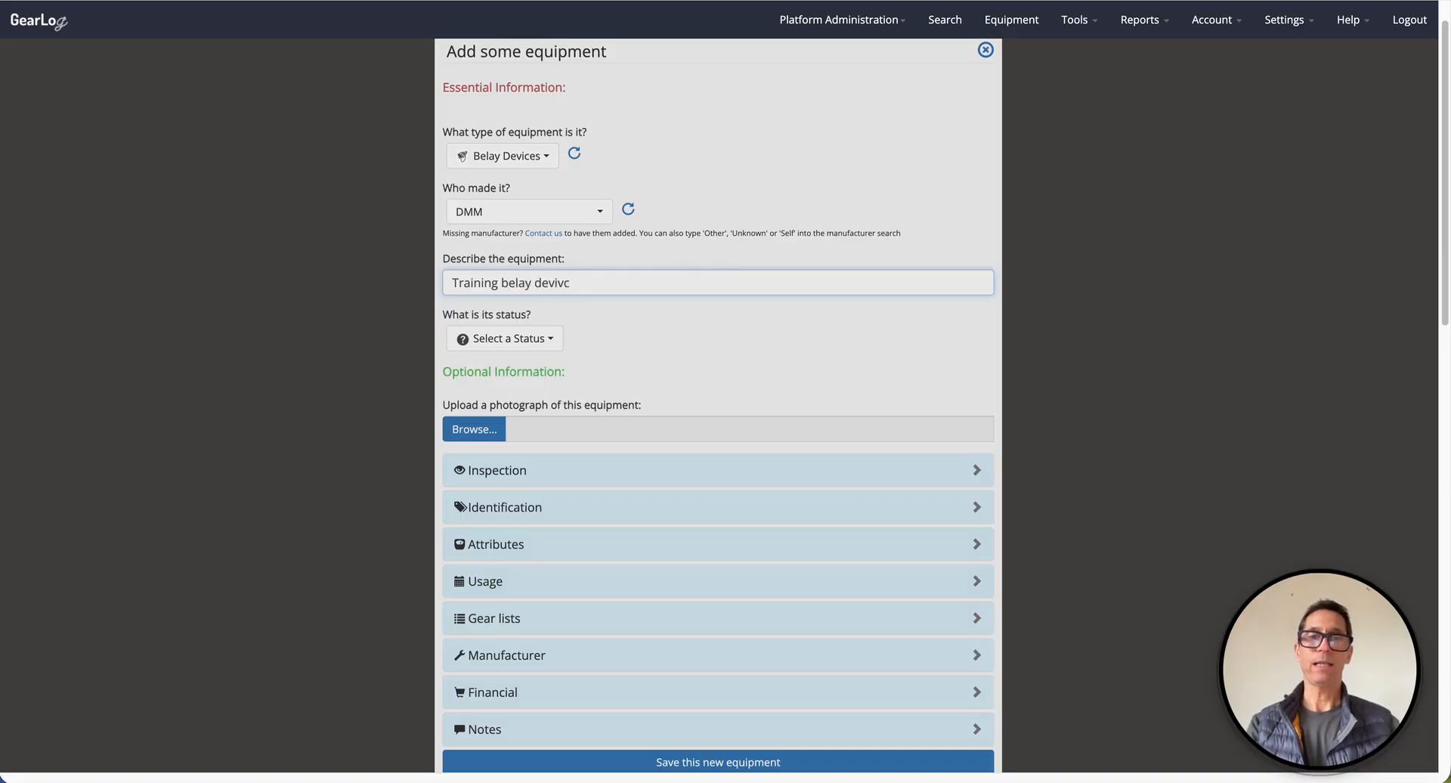
type("ce")
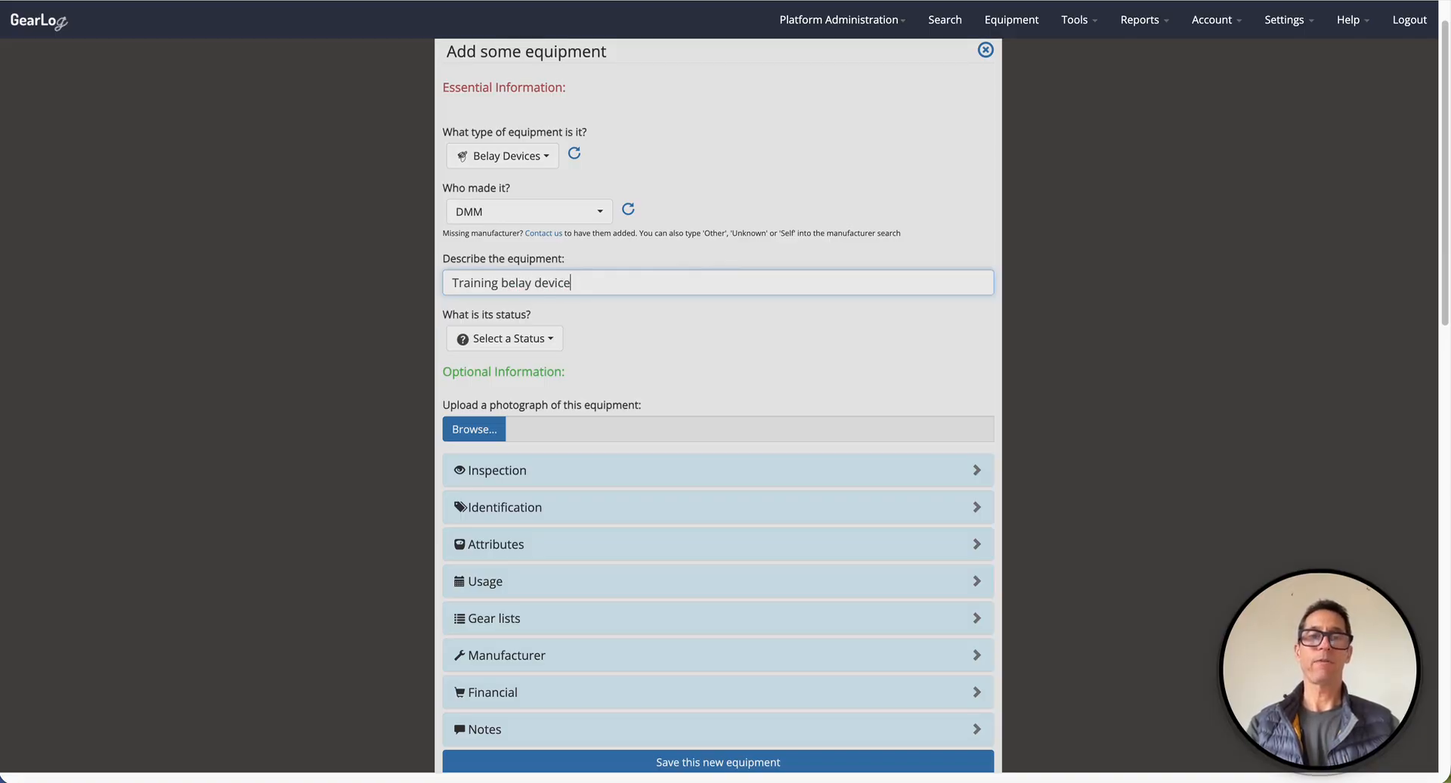
View the available status options without choosing one, and look over the form's optional sections and save options.
left_click(517, 341)
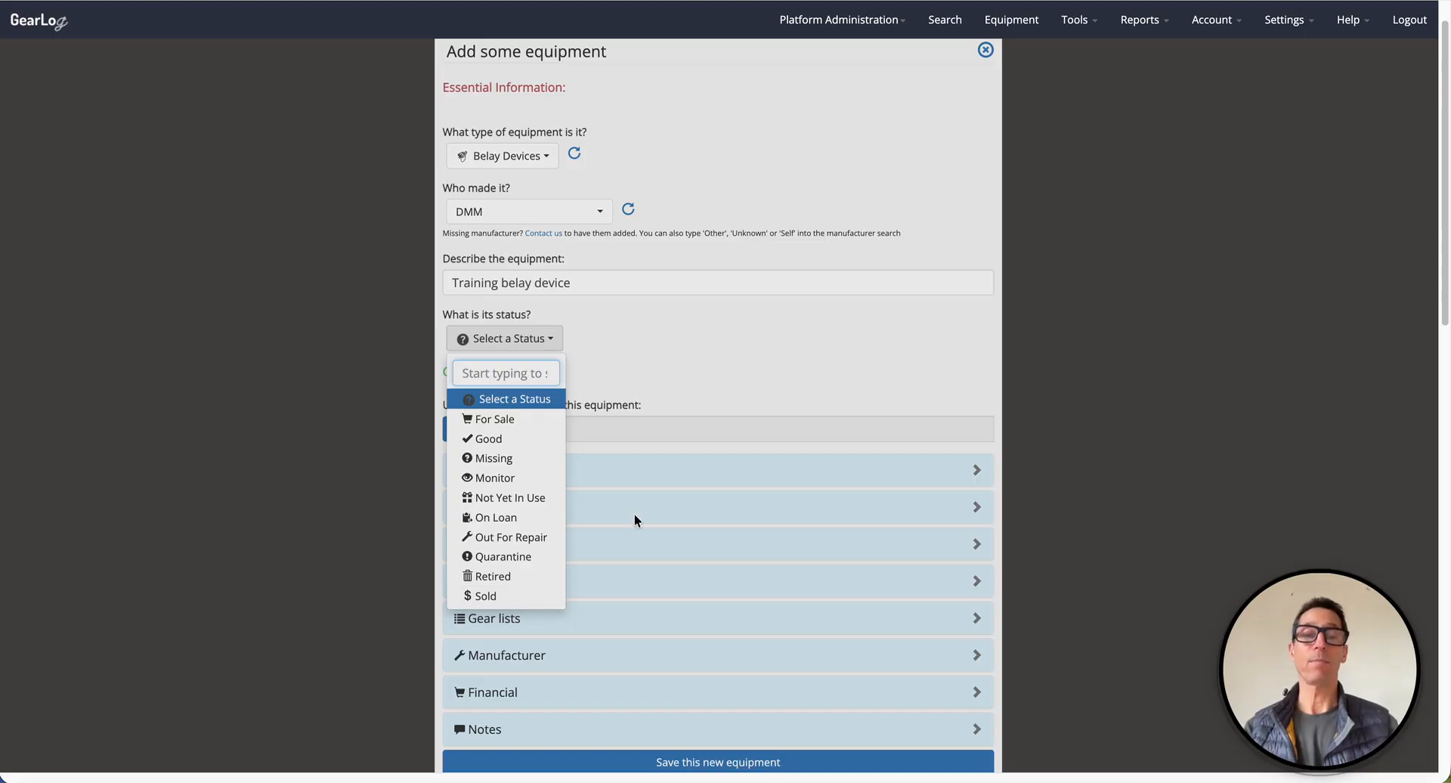
left_click(720, 343)
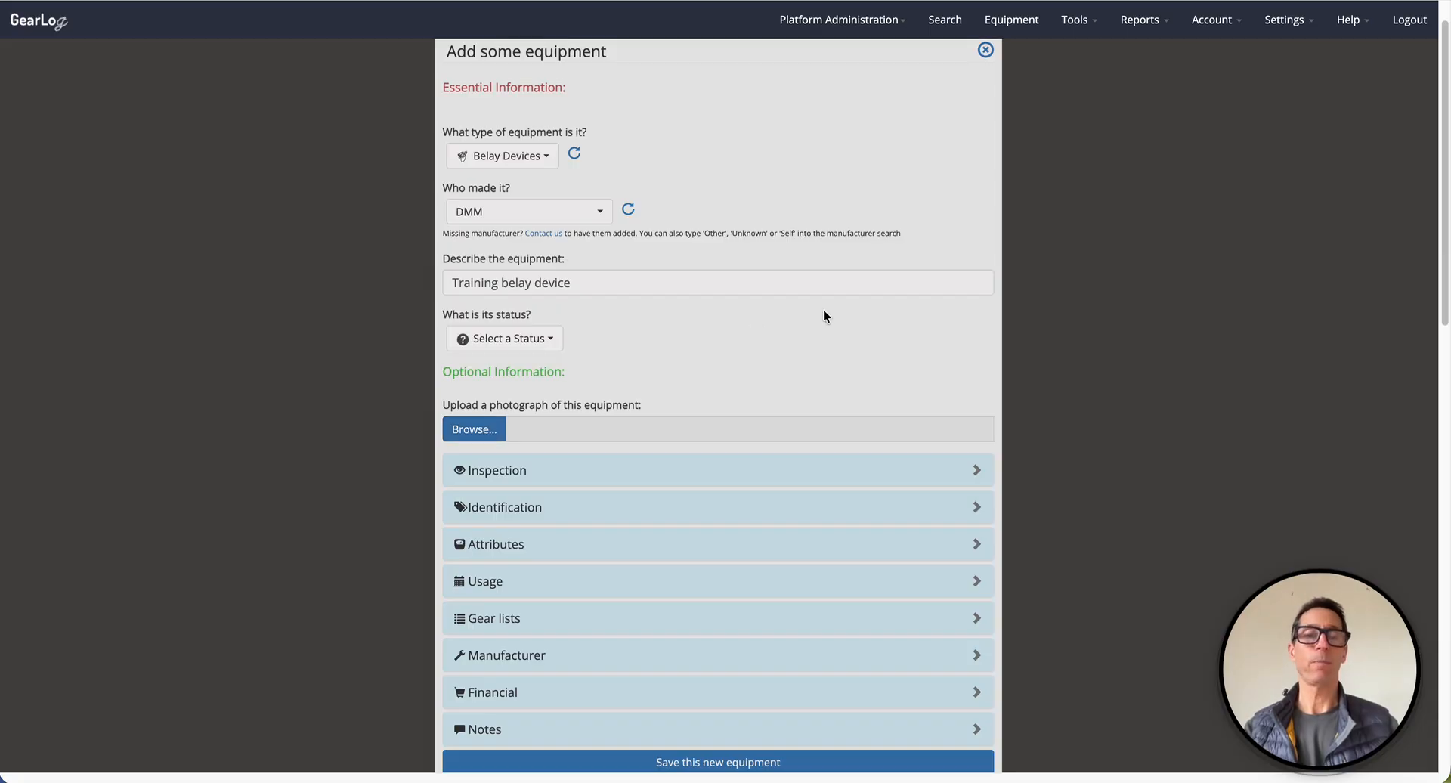
scroll(823, 310, "up", 1)
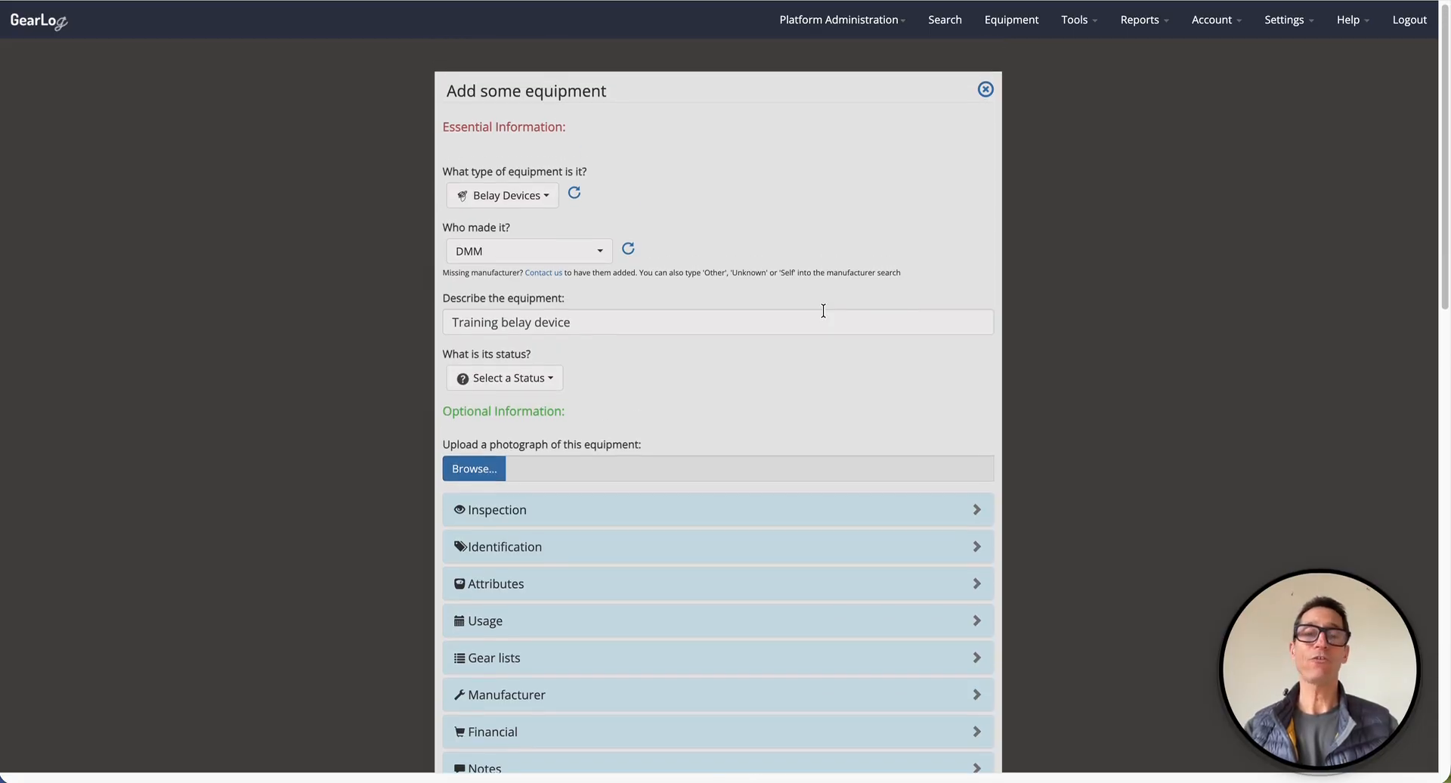
scroll(823, 310, "down", 1)
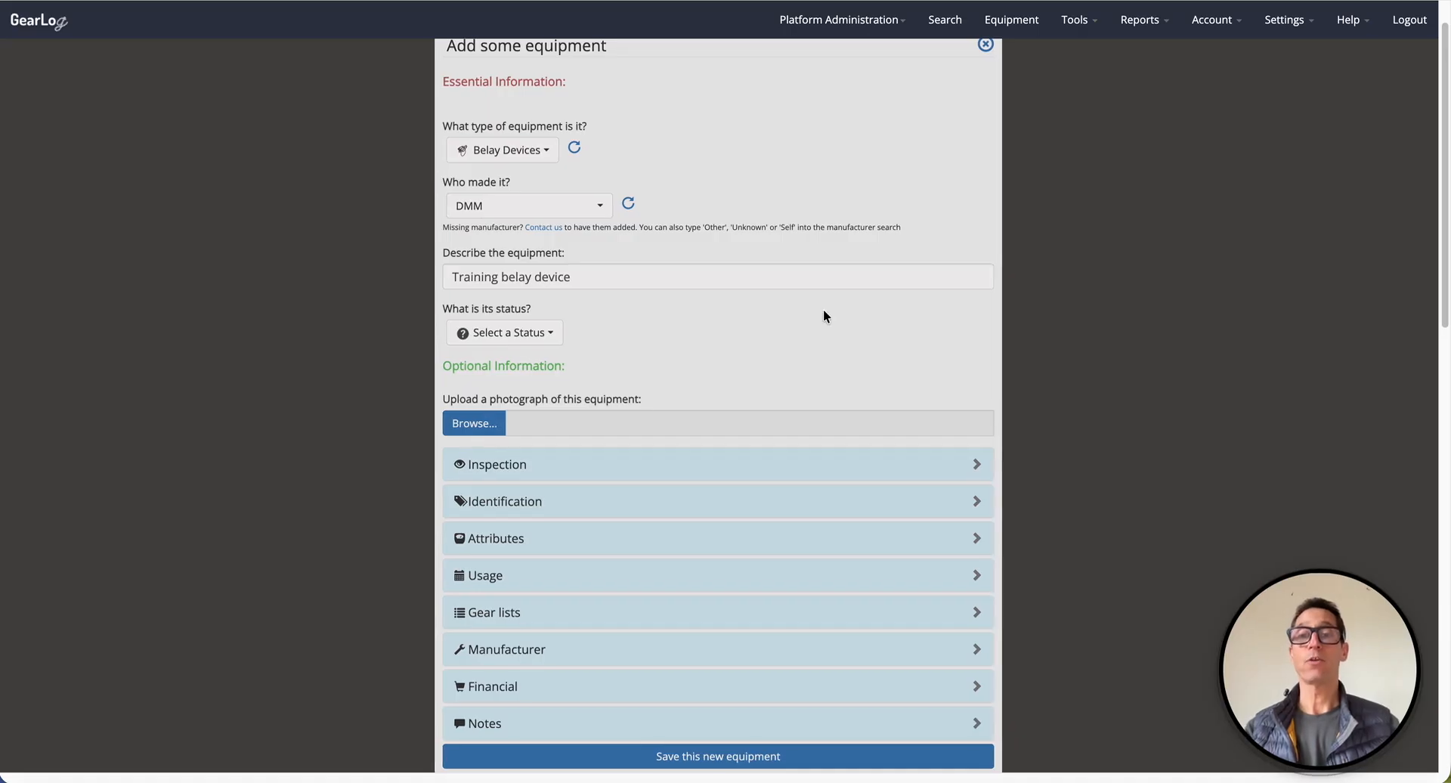
scroll(823, 309, "up", 1)
scroll(836, 340, "up", 1)
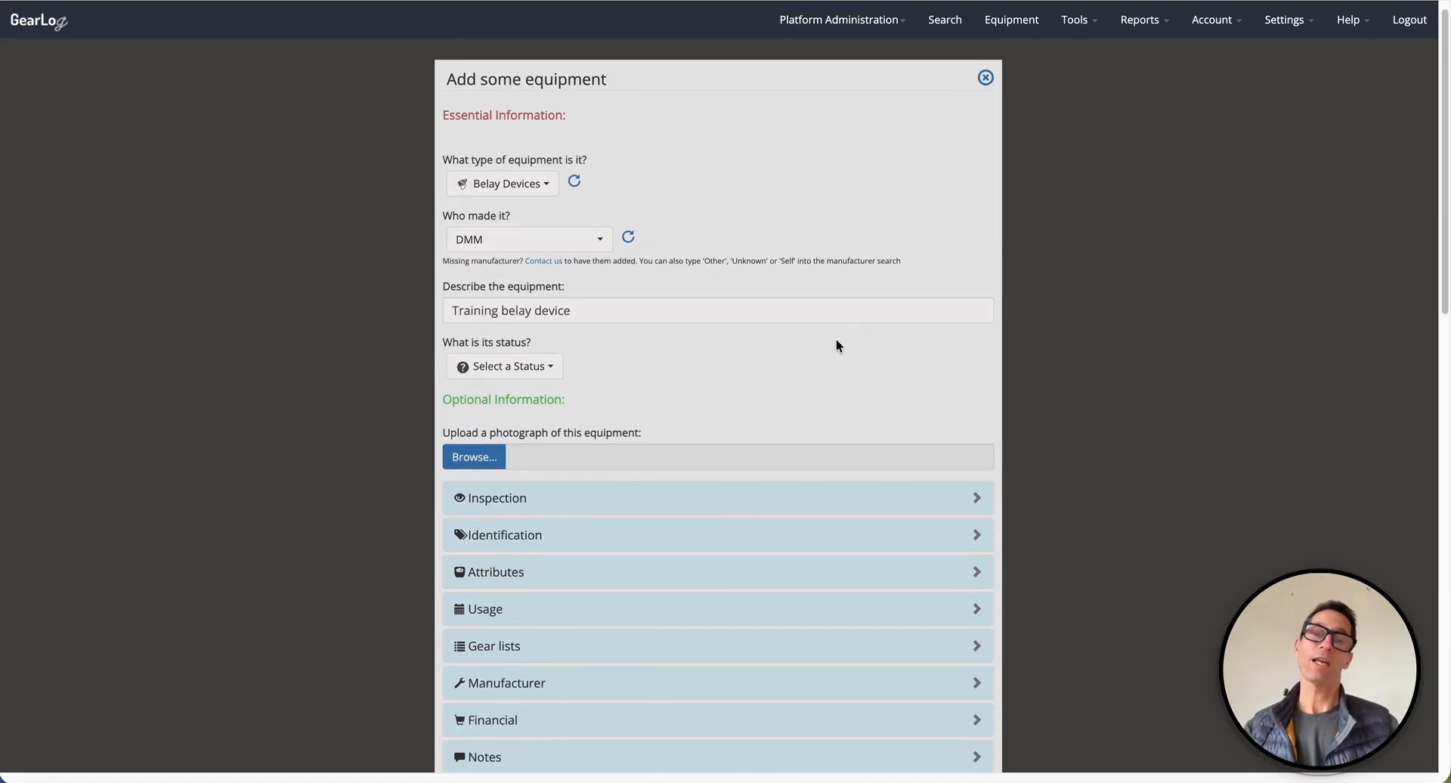
scroll(835, 346, "down", 5)
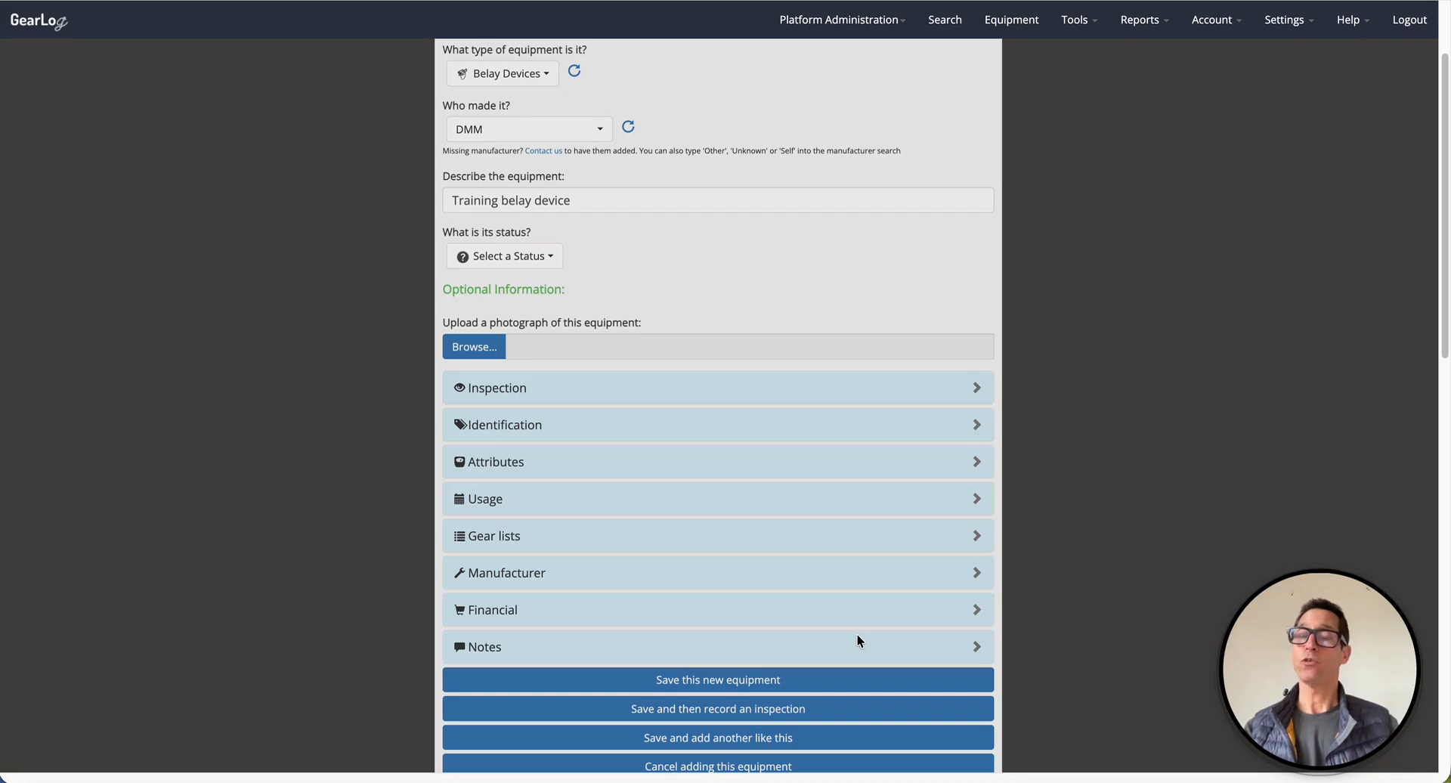
scroll(849, 559, "down", 1)
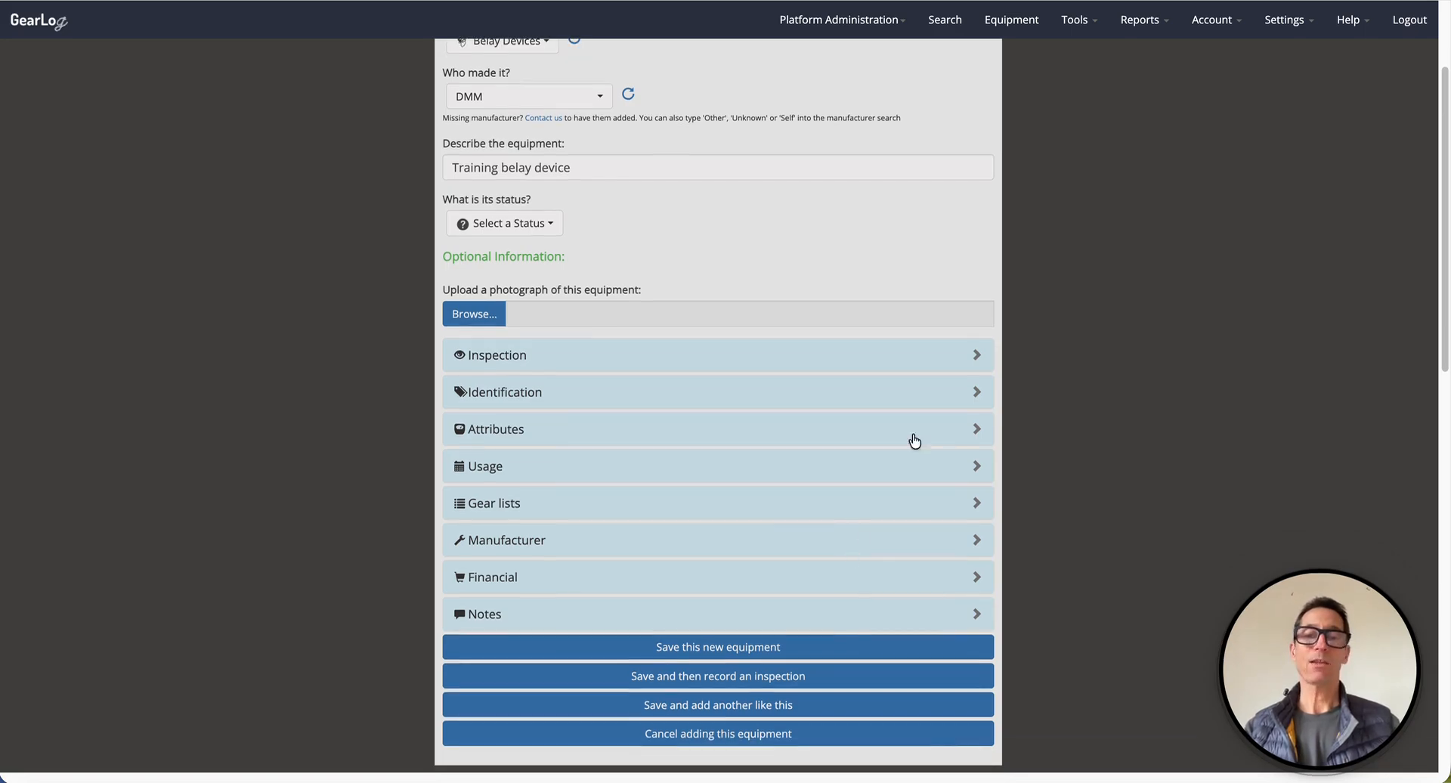
Expand the Inspection section and examine the next inspection date's calendar and the legal requirement, test, service, daily and custom inspection fields.
left_click(845, 356)
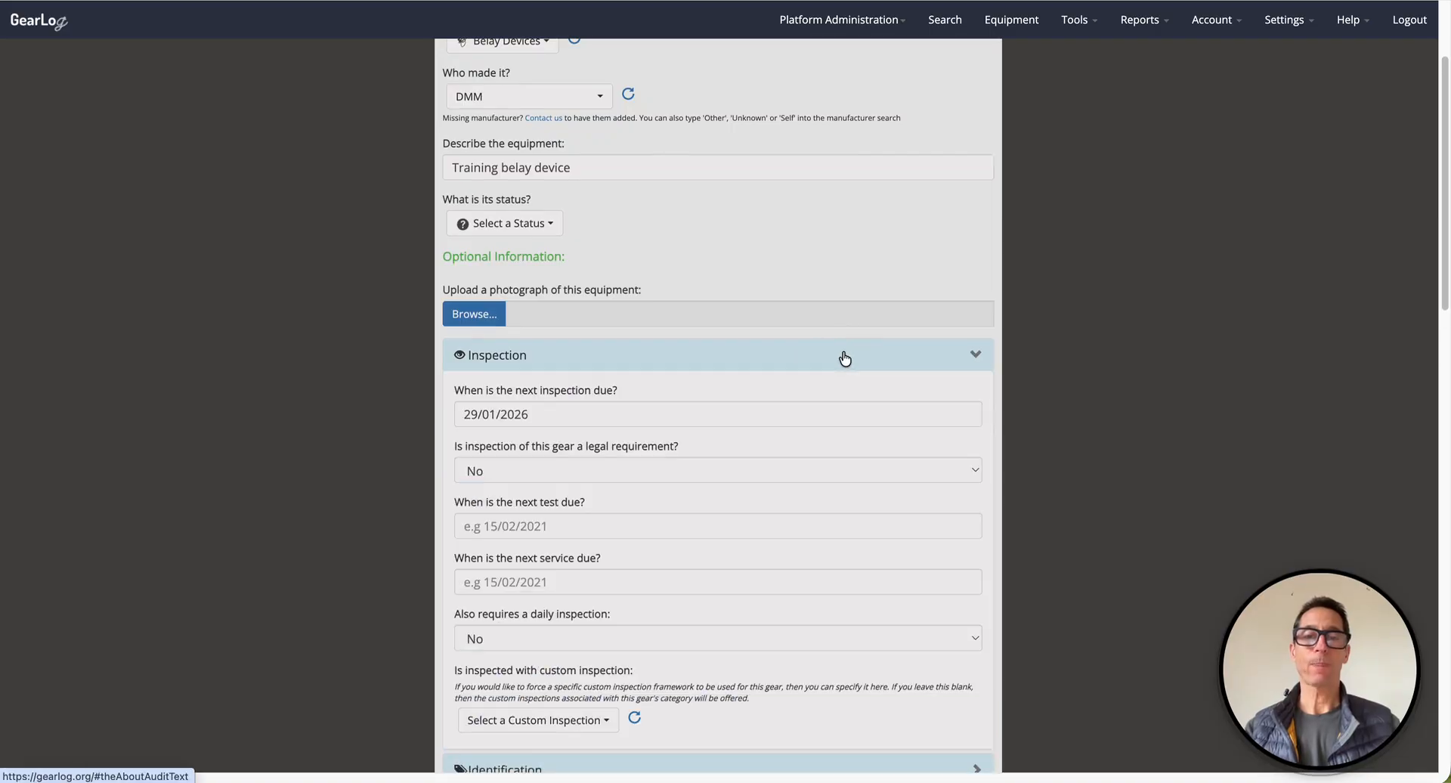
scroll(864, 377, "down", 2)
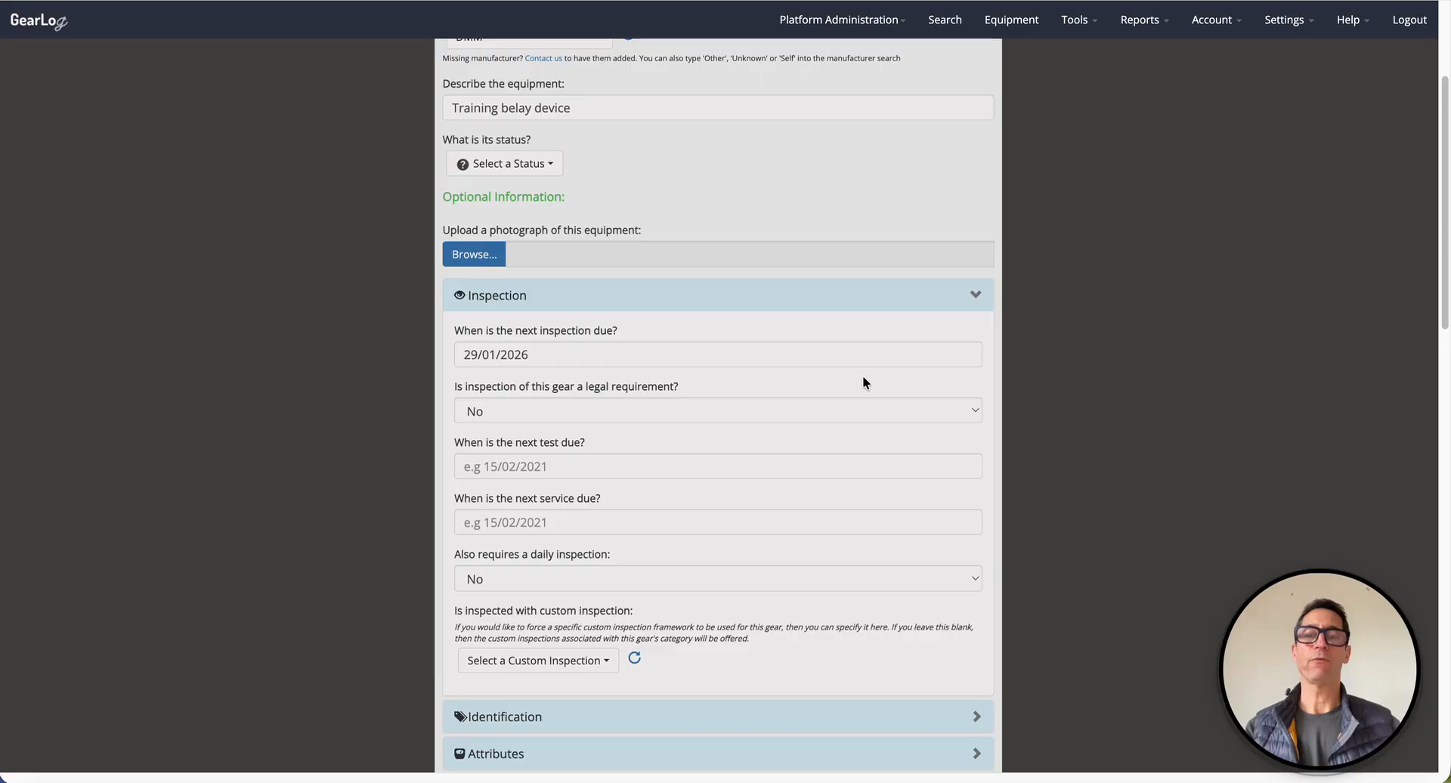
left_click(555, 343)
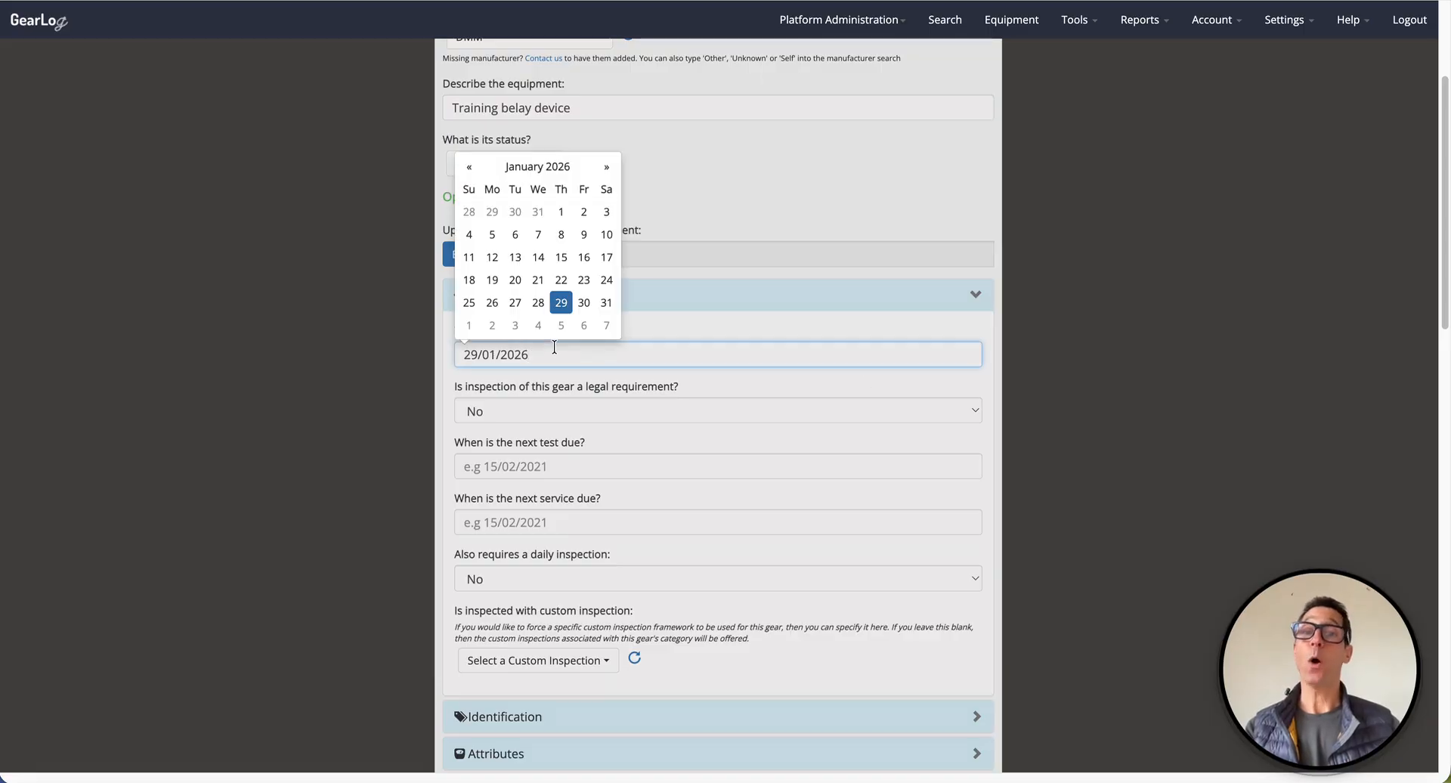
left_click(716, 330)
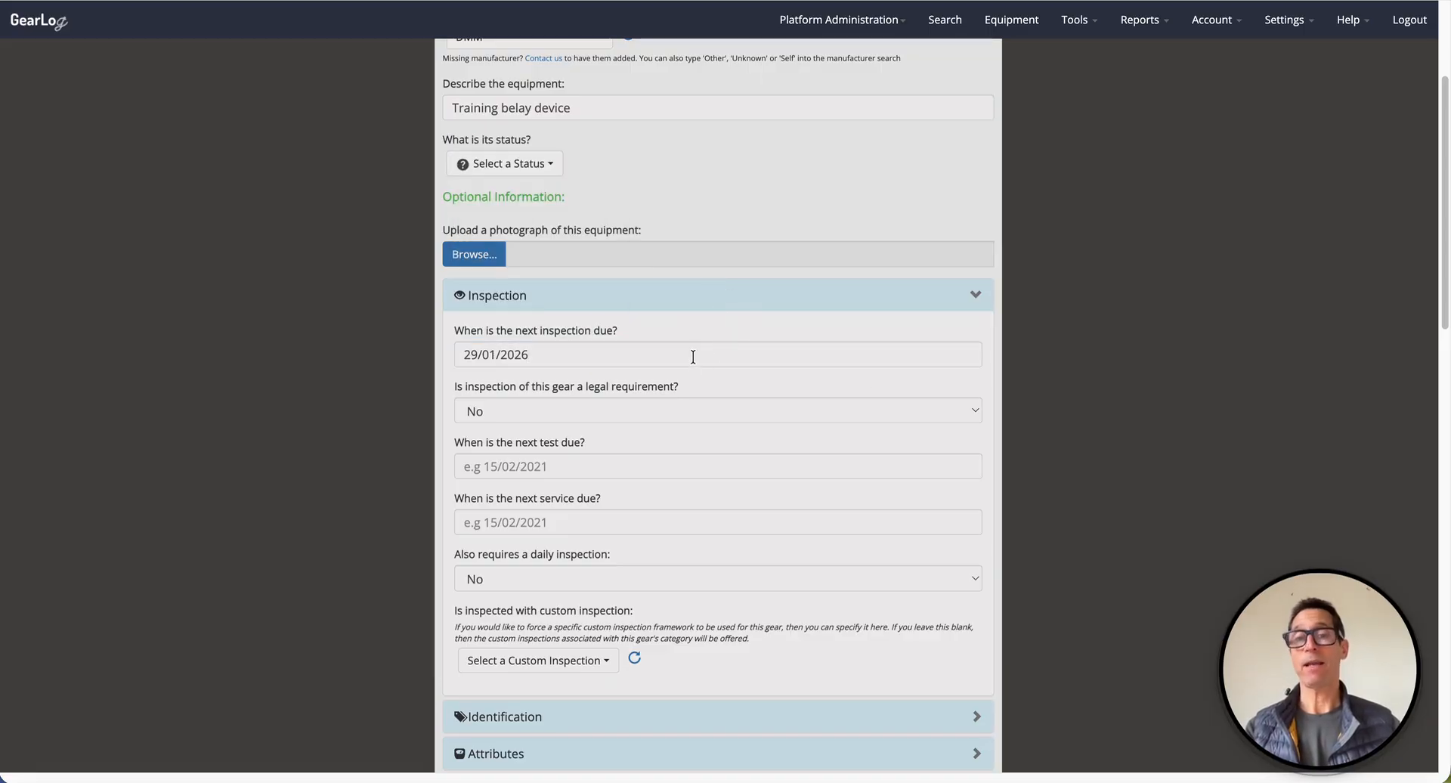
left_click(572, 333)
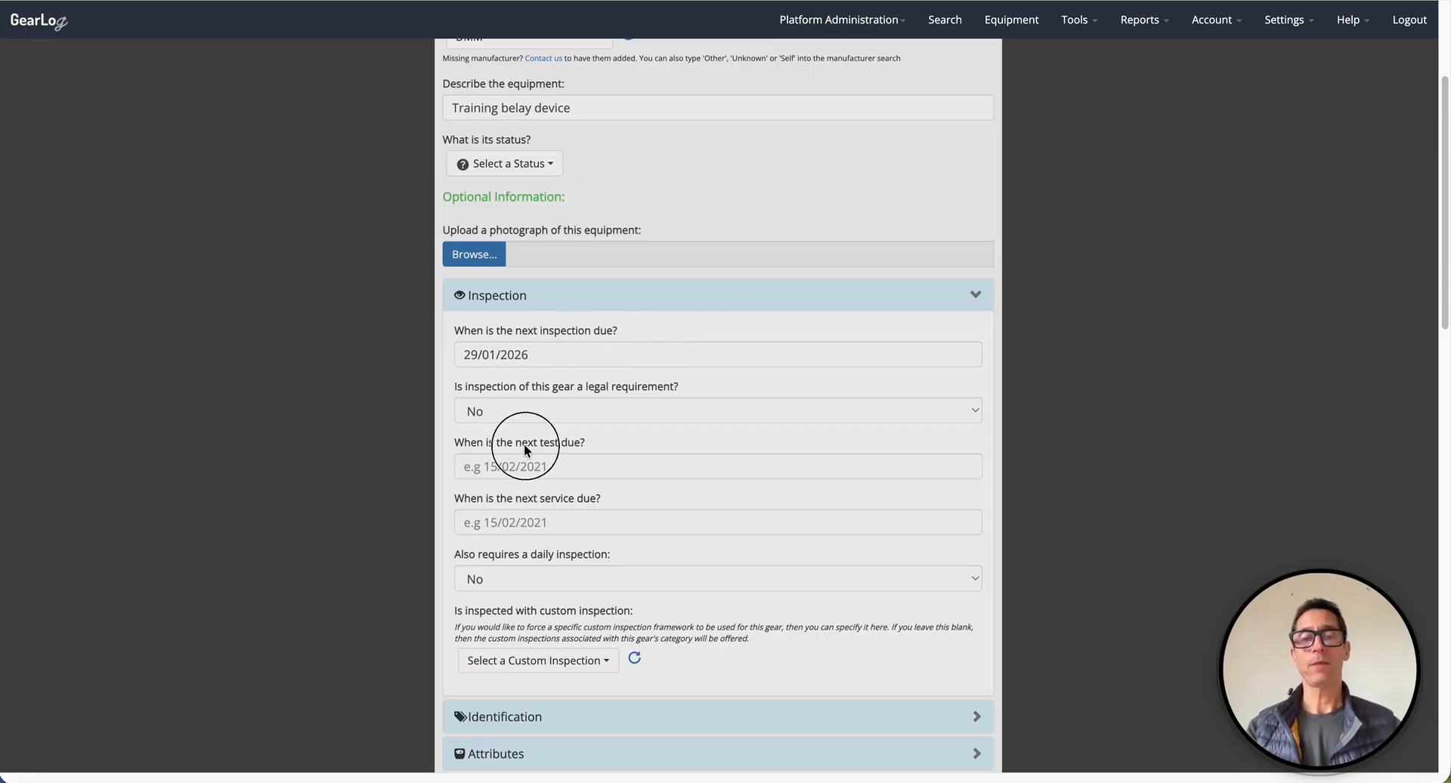
left_click_drag(532, 498, 597, 497)
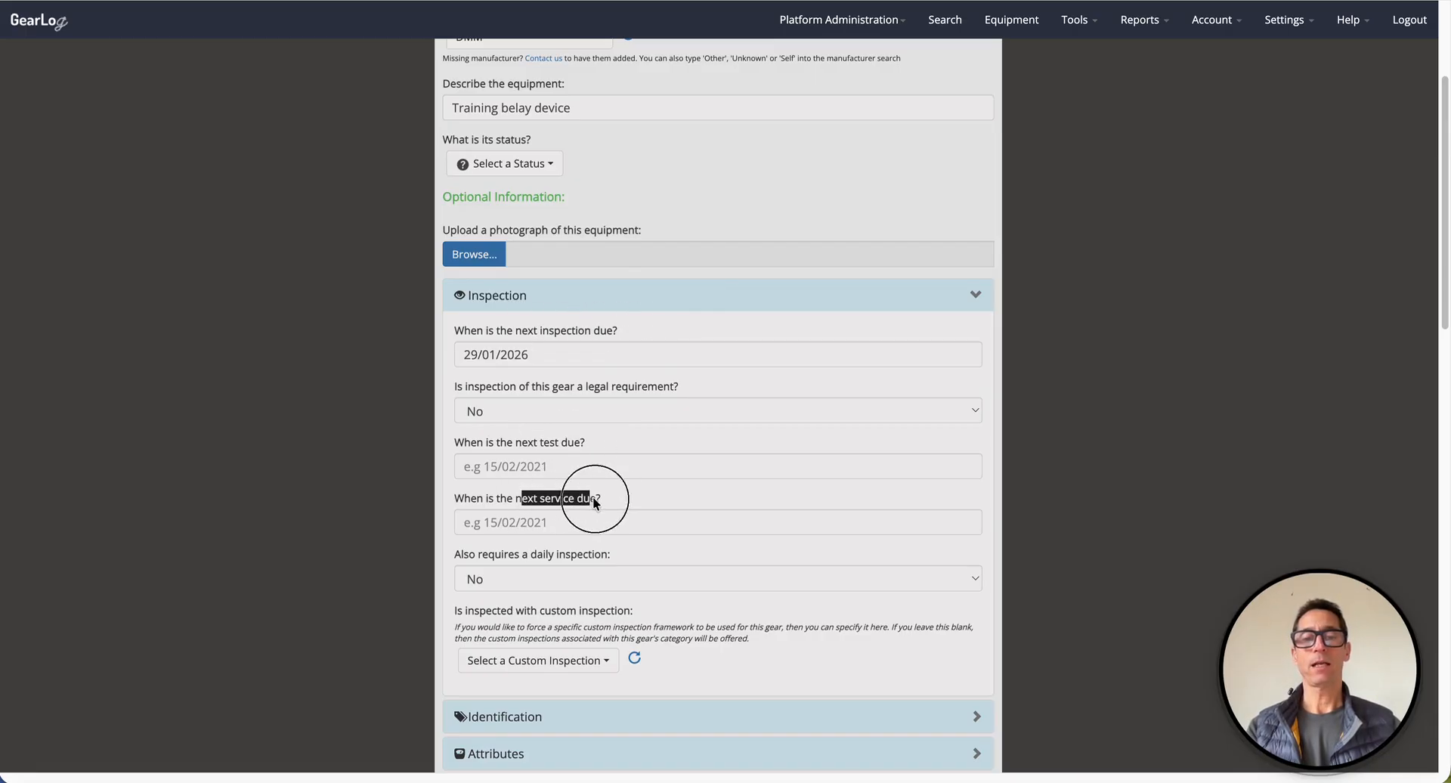
left_click(644, 434)
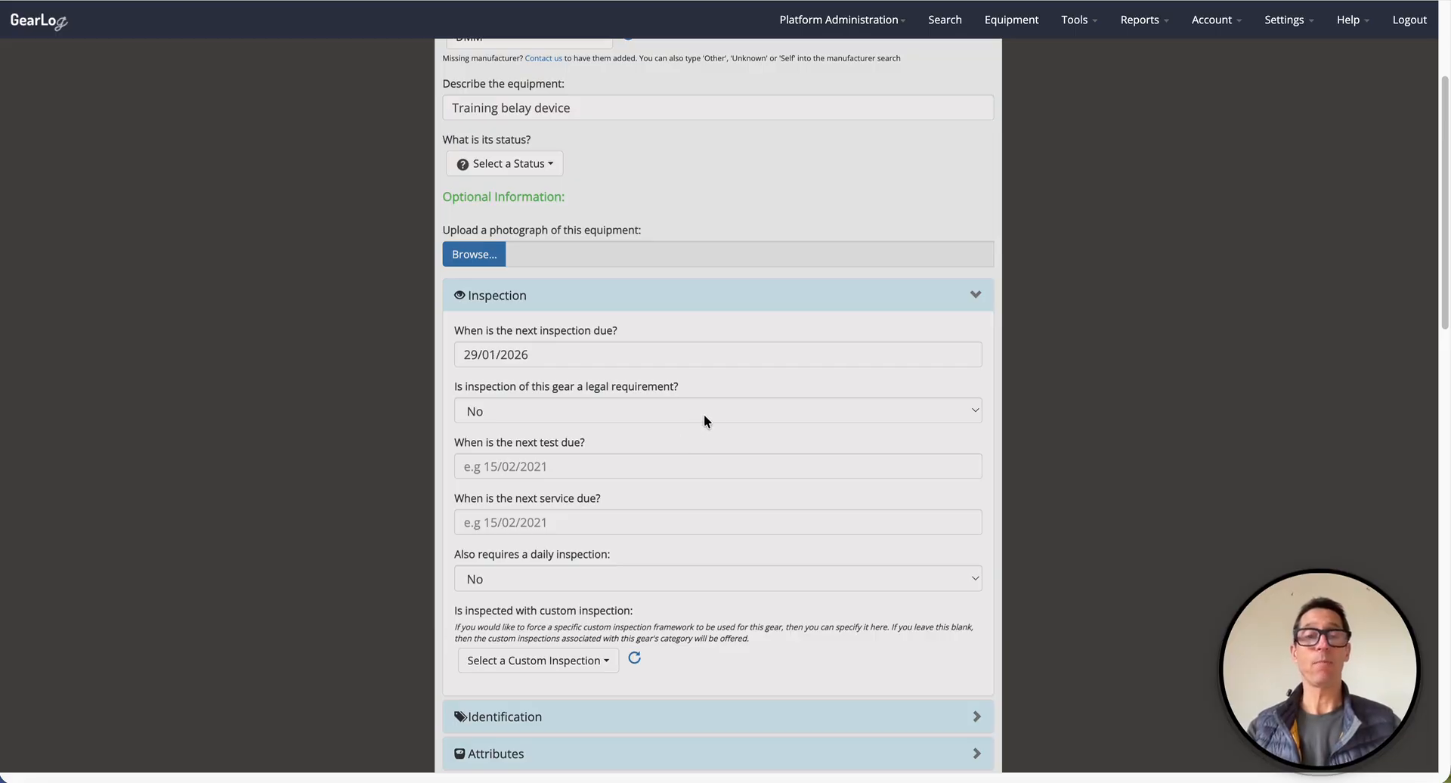
left_click_drag(530, 355, 450, 358)
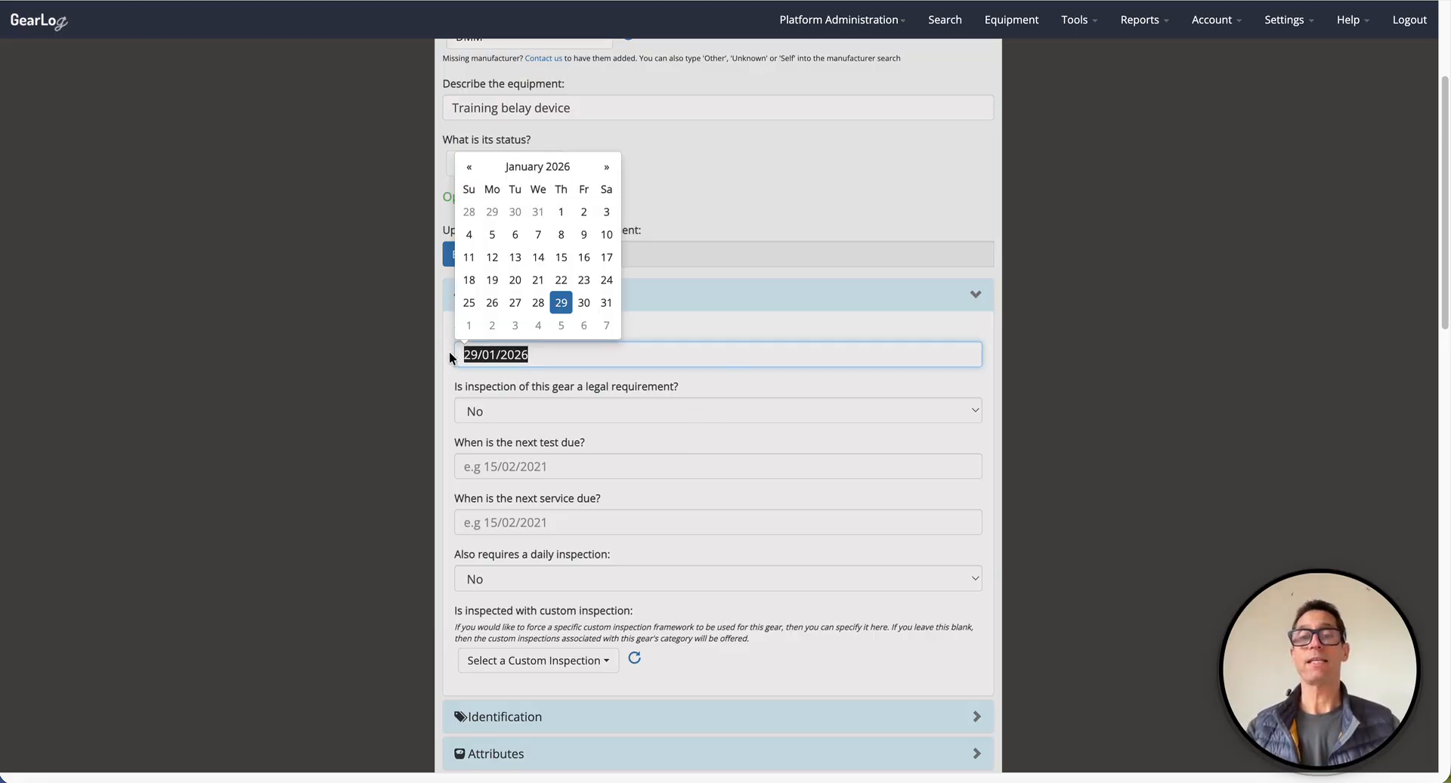
left_click(753, 390)
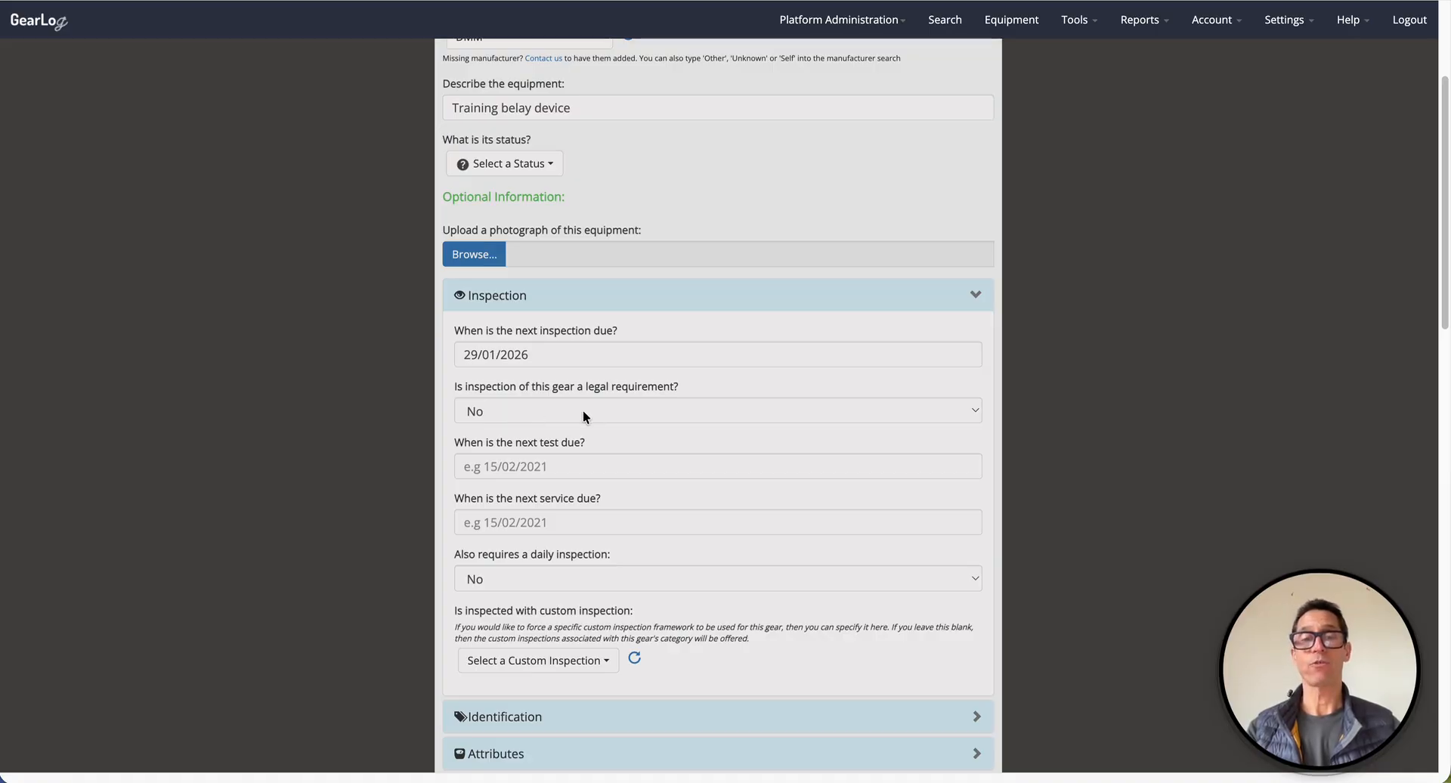
scroll(669, 419, "down", 1)
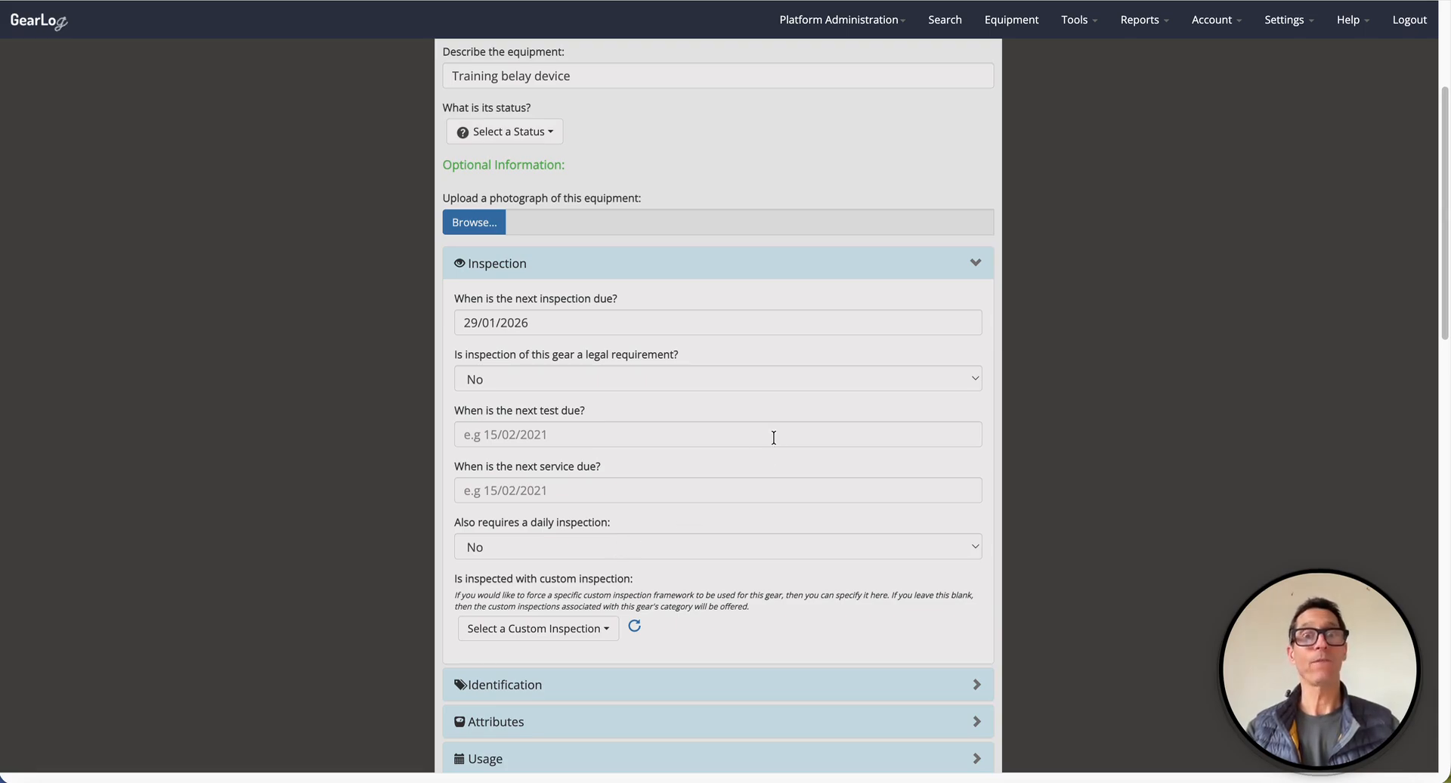
scroll(773, 437, "down", 2)
scroll(773, 437, "up", 1)
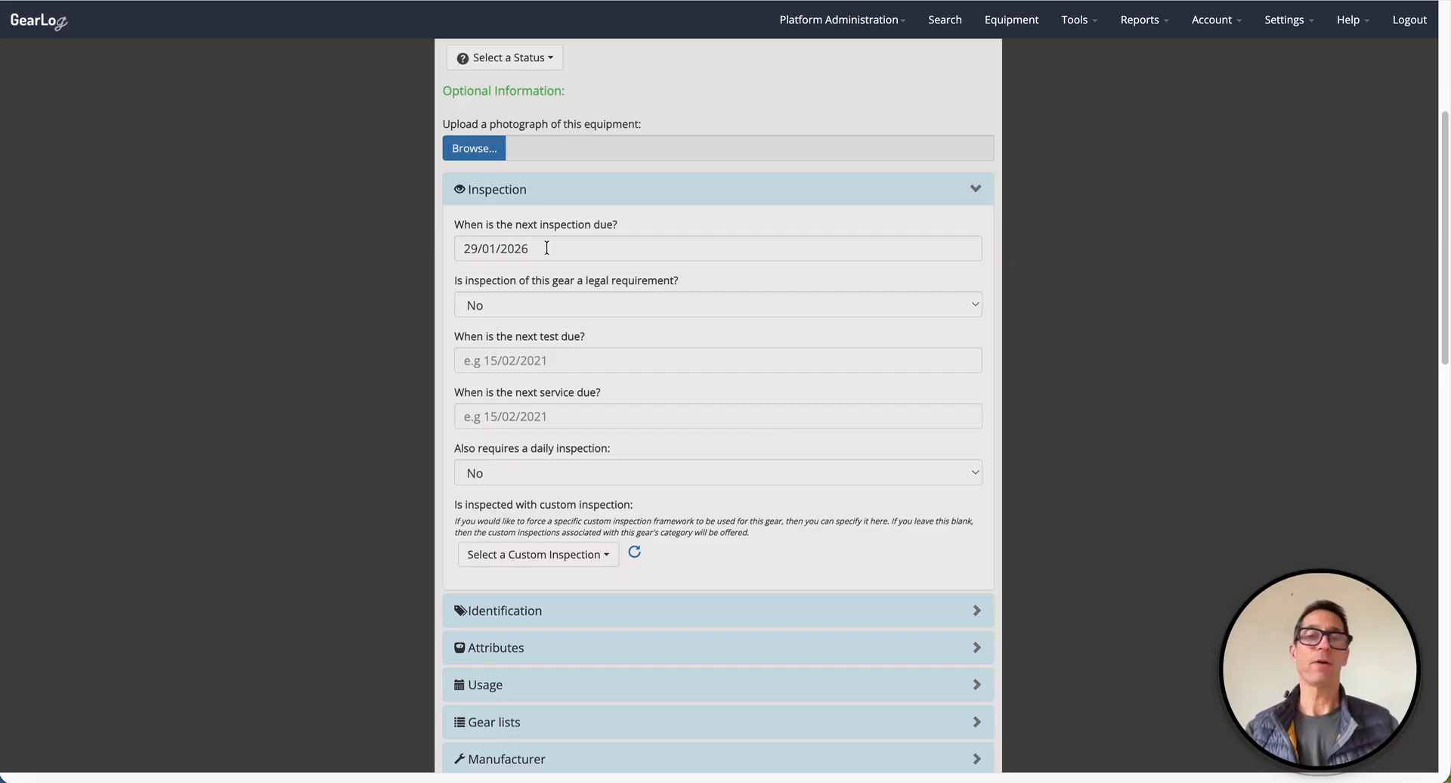
scroll(809, 260, "down", 5)
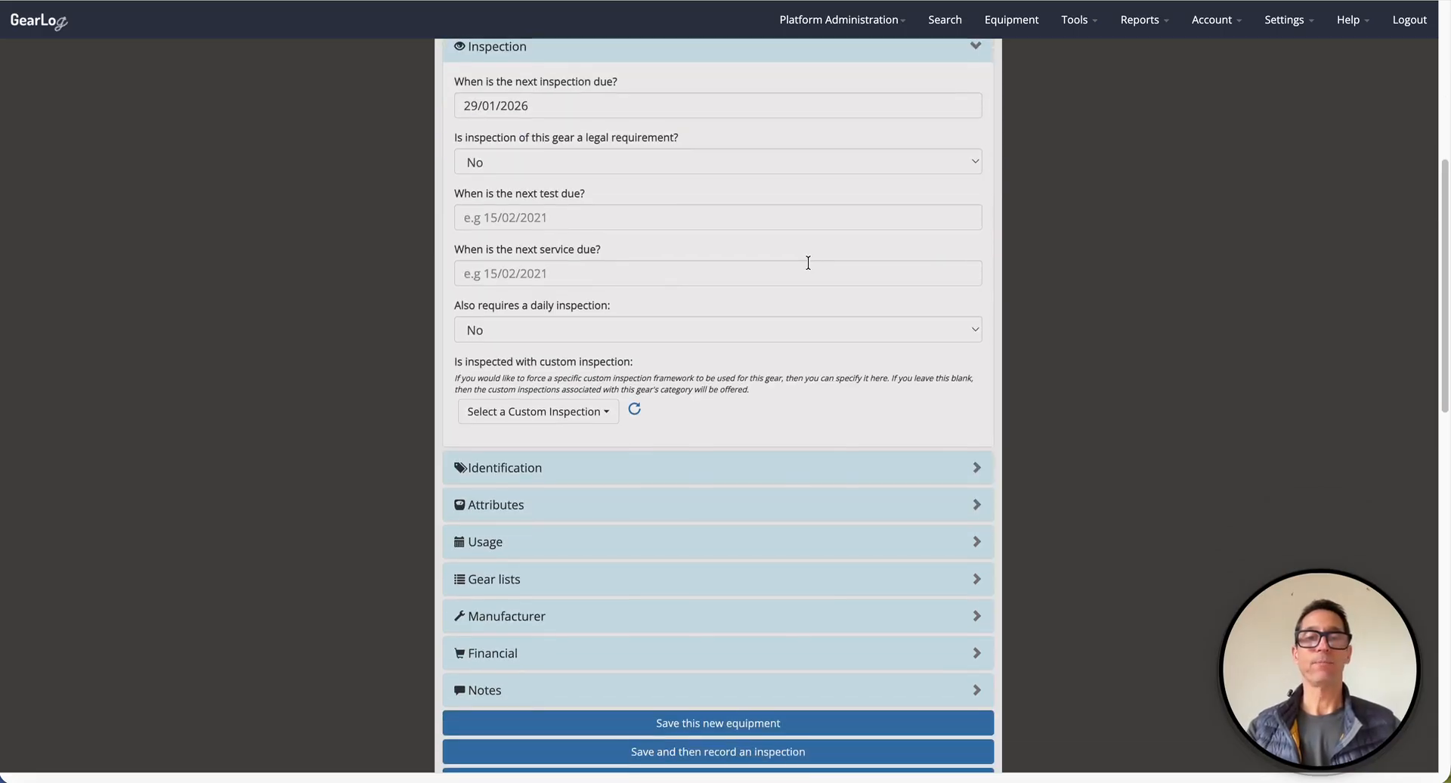
Expand the Identification section and associate the equipment with the Equipment Store site under Buxton Climbing Centre.
left_click(625, 366)
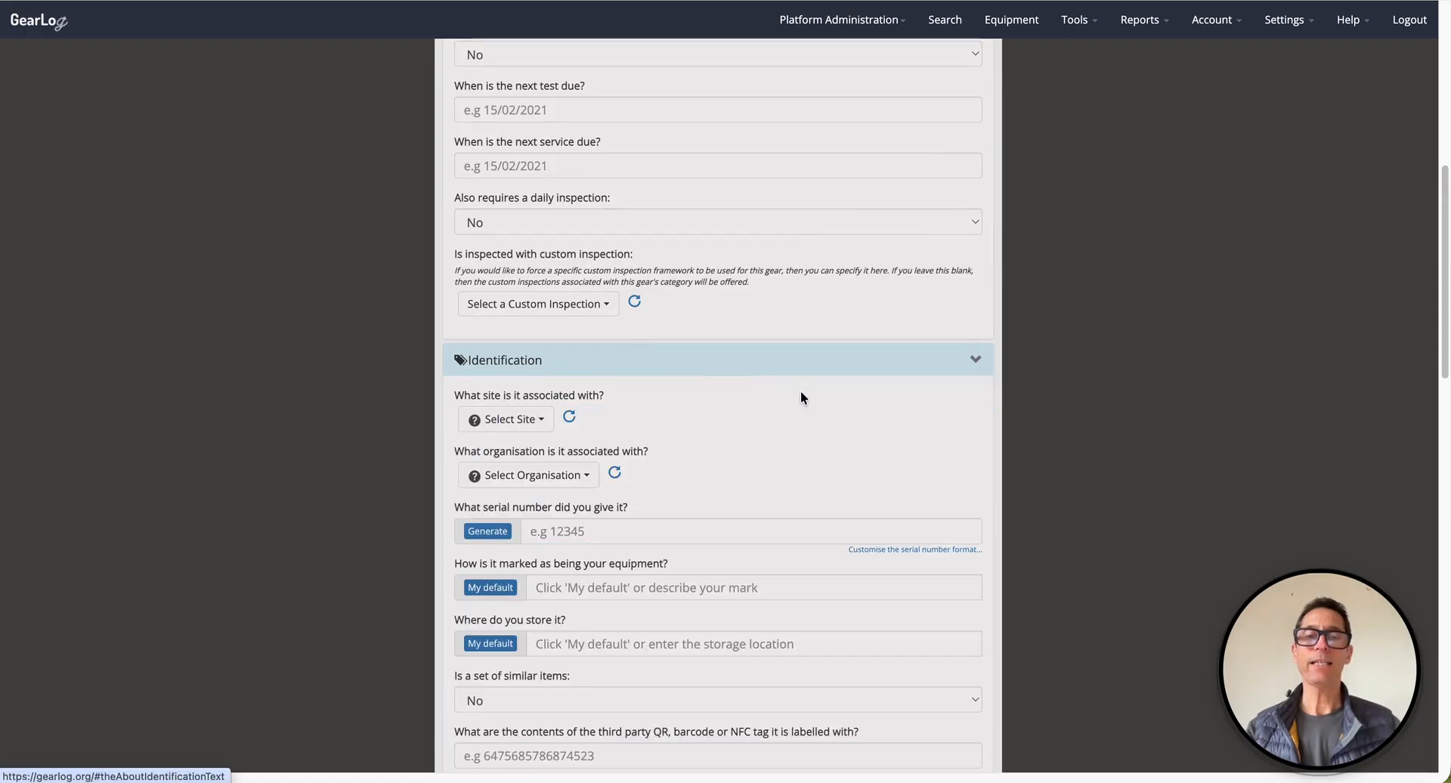
scroll(801, 393, "down", 3)
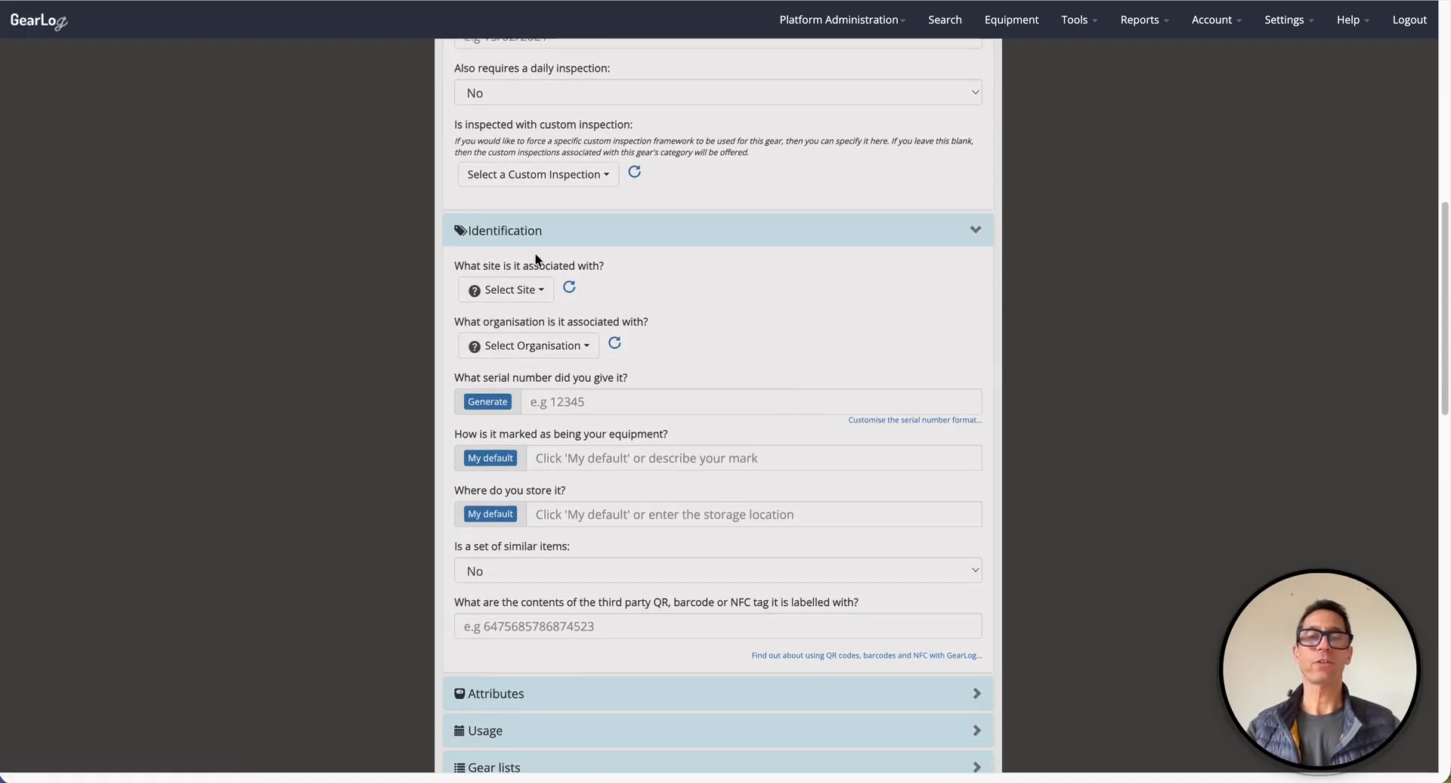
left_click(516, 294)
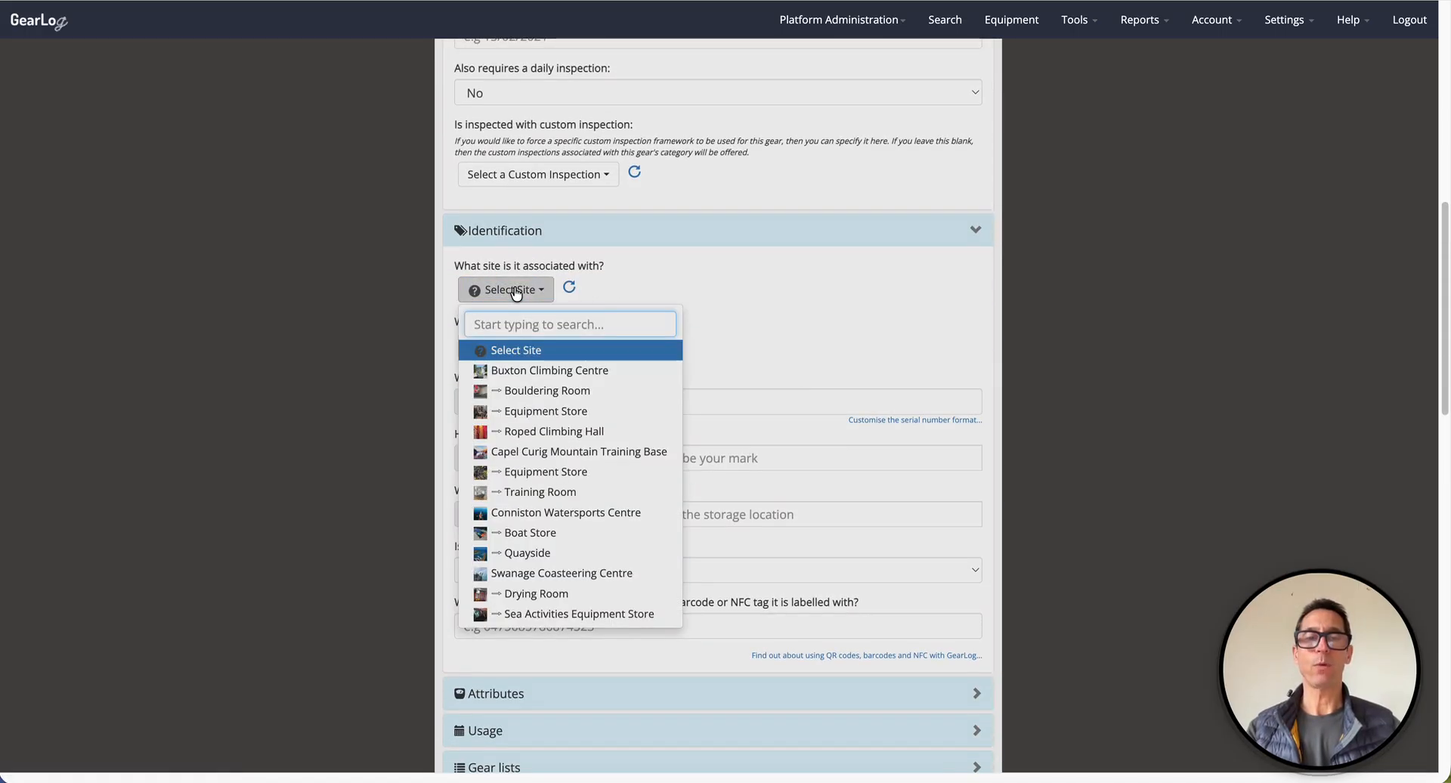
left_click(541, 413)
scroll(750, 332, "down", 1)
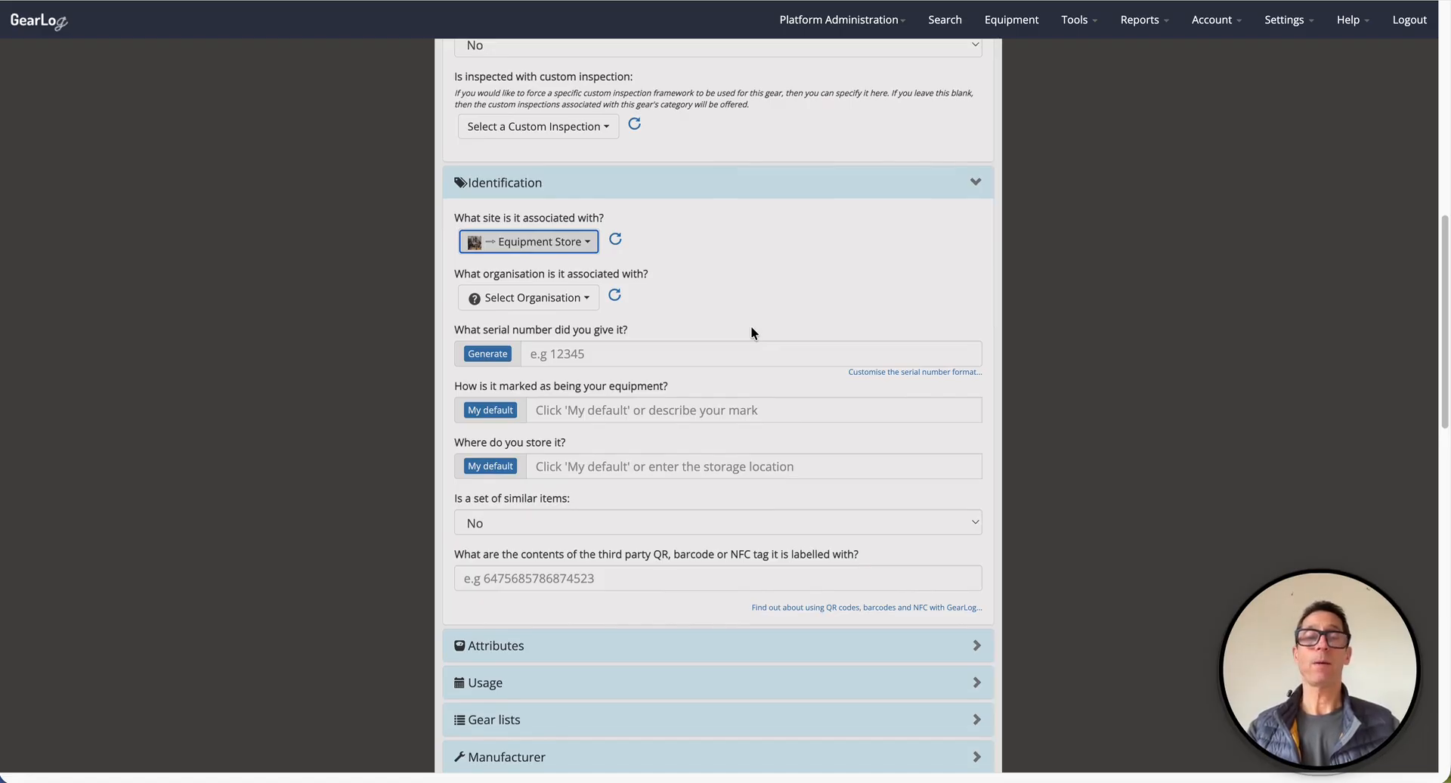
Locate the Serial Number Format option in the settings without opening it, and generate a serial number for the equipment.
left_click(1285, 21)
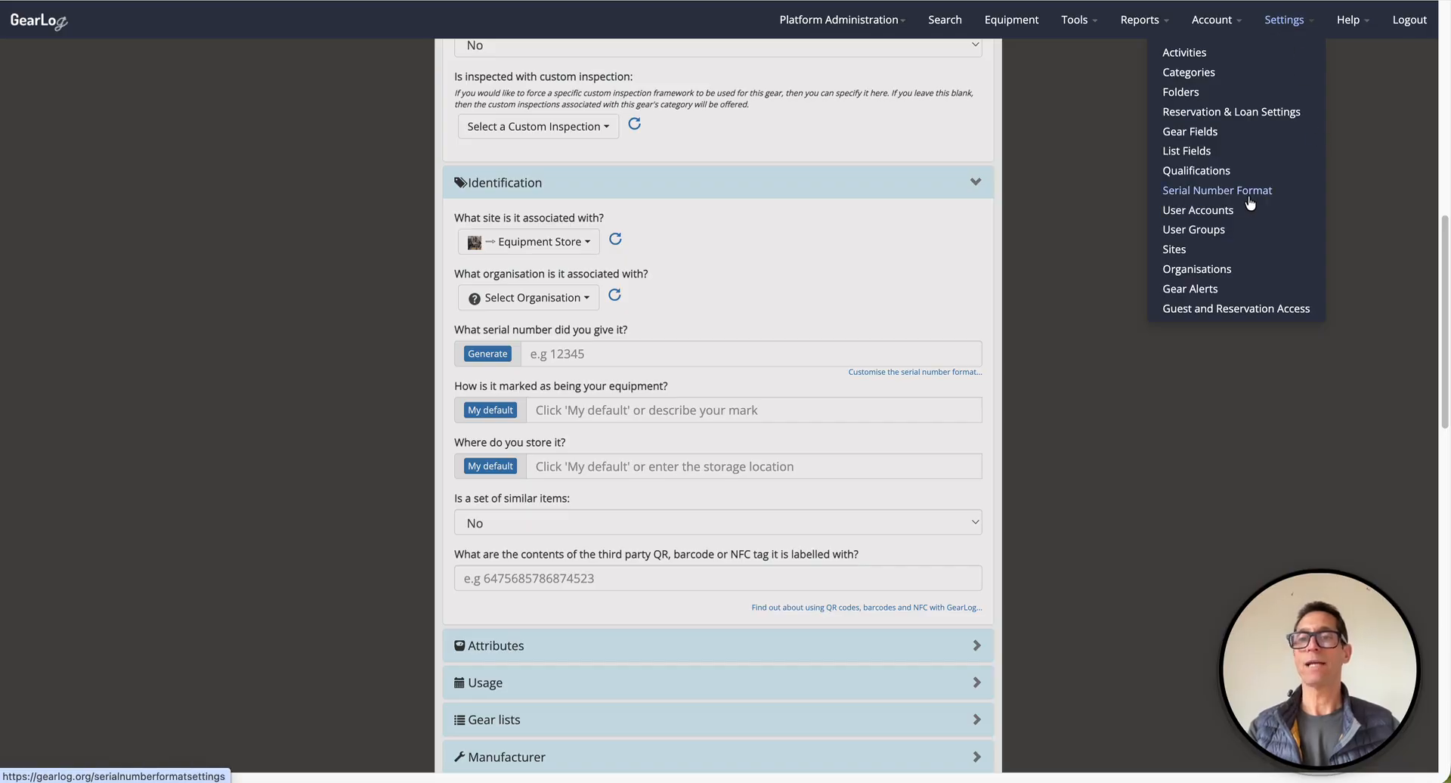
left_click(1092, 193)
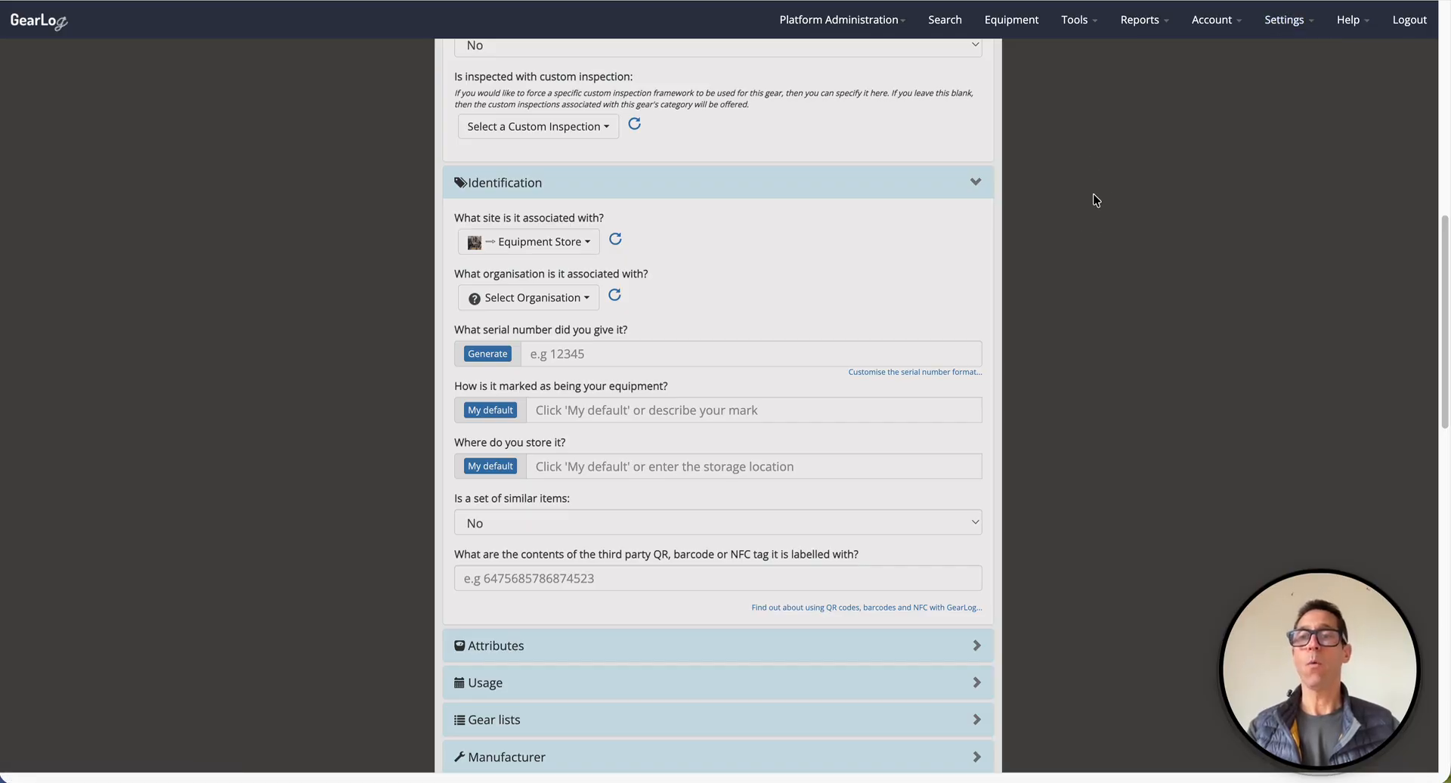
left_click(499, 357)
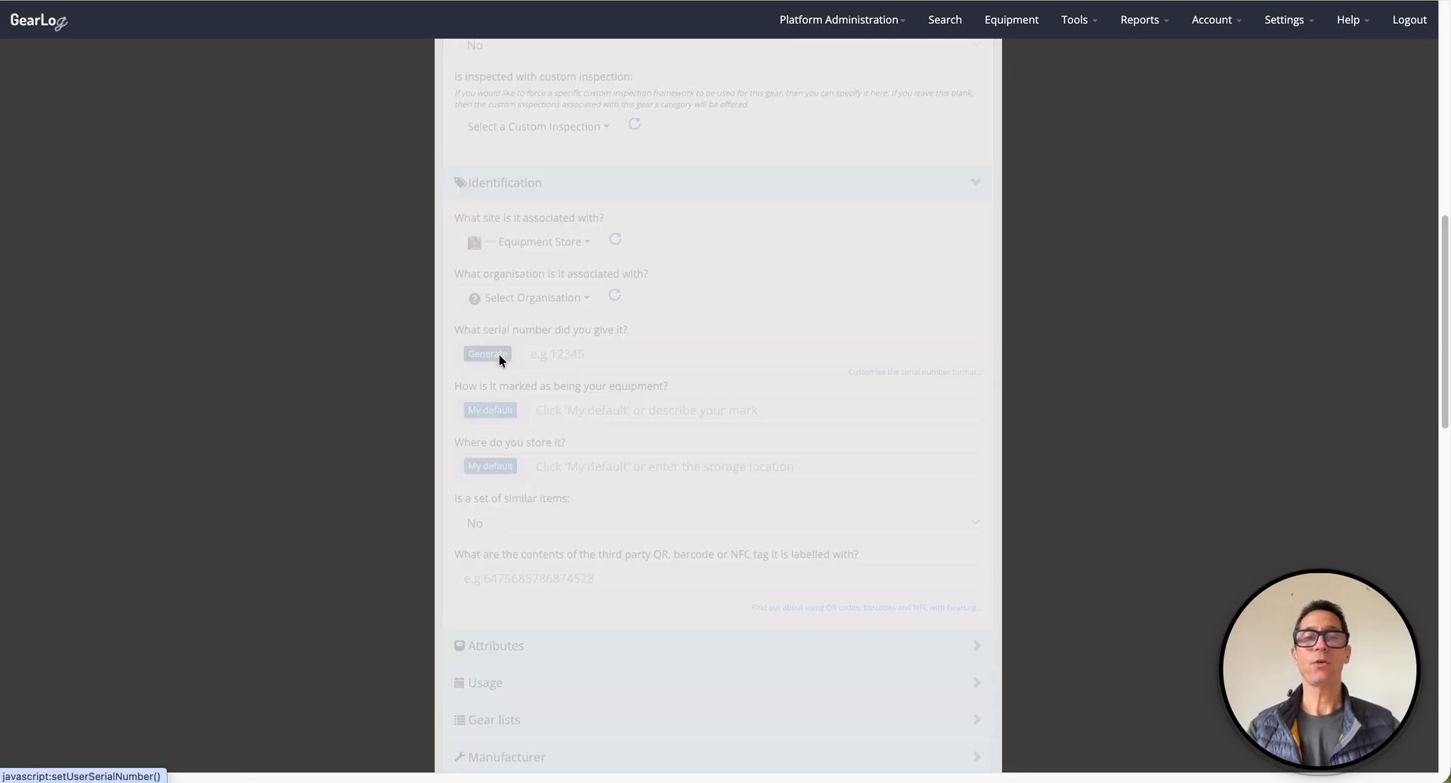
scroll(846, 364, "down", 1)
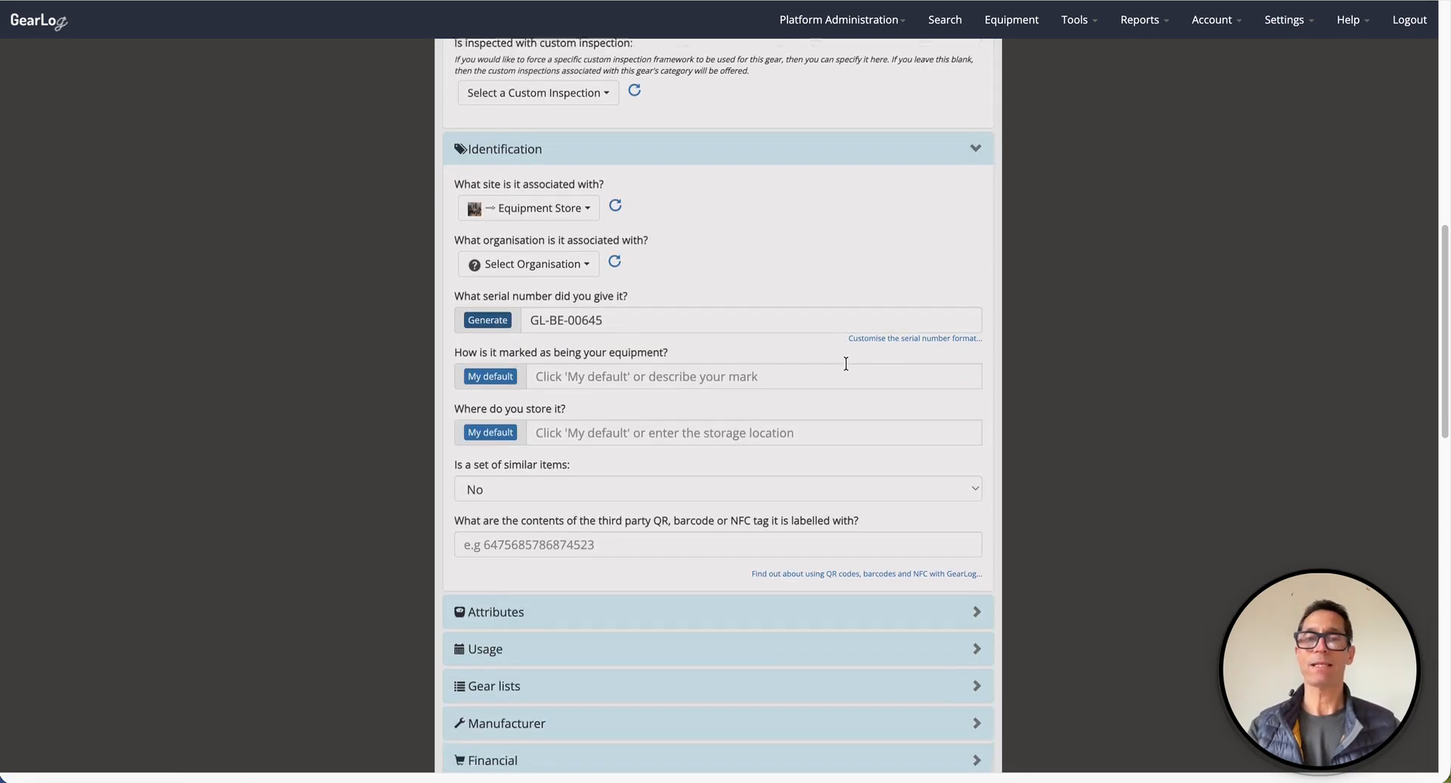
Mark the equipment as a set of similar items, with 50 that should be in the set and 46 actually present.
scroll(846, 363, "down", 1)
scroll(846, 364, "down", 3)
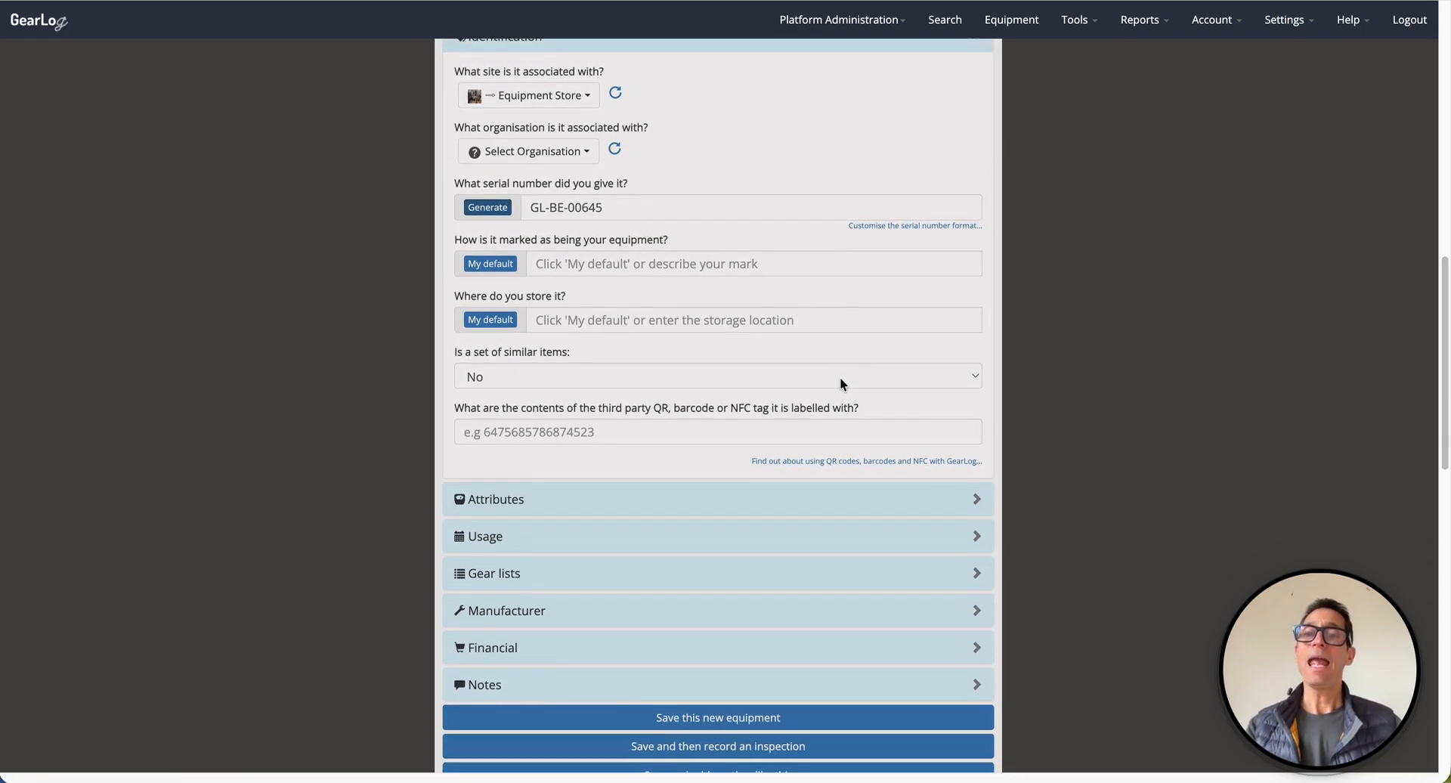
left_click(838, 377)
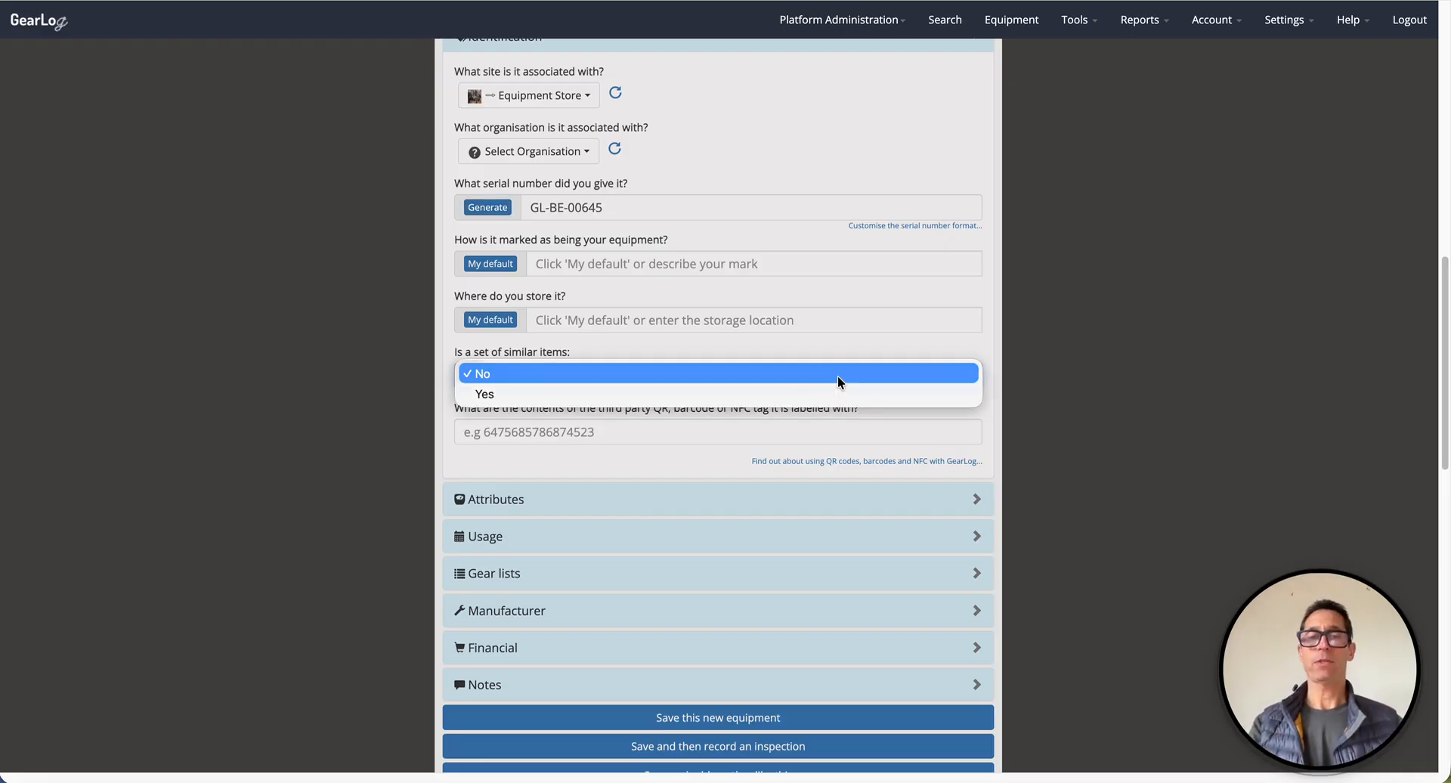
left_click(833, 392)
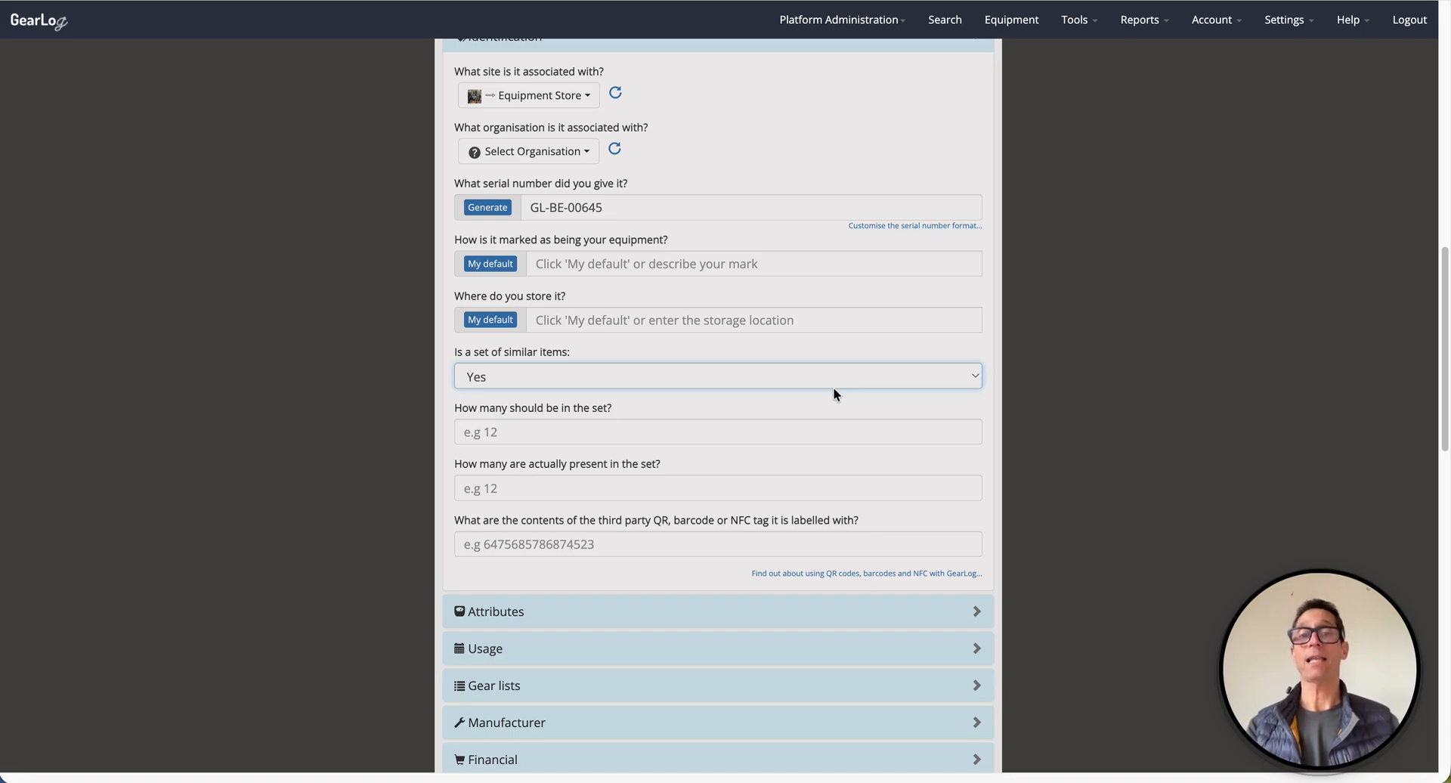
left_click(512, 432)
type("50")
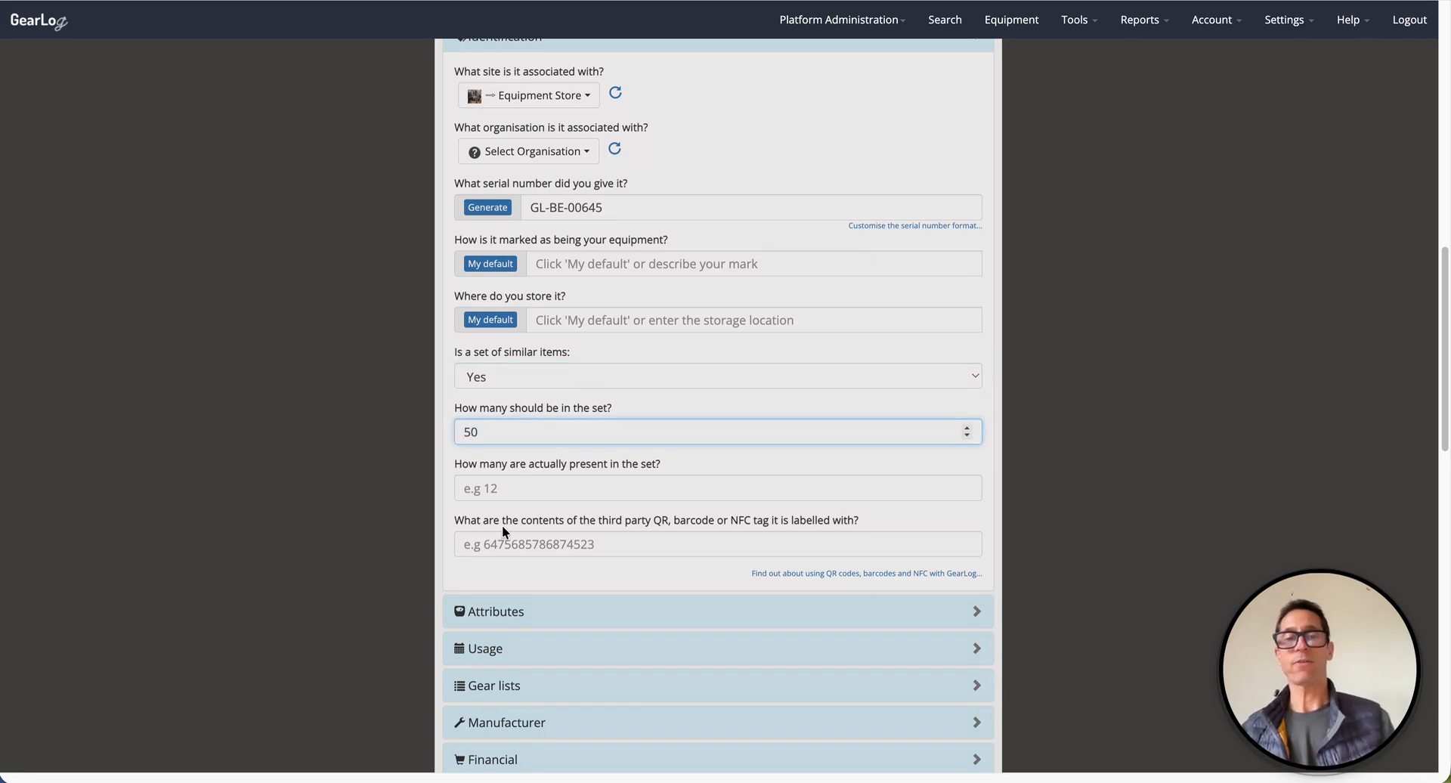
left_click(504, 487)
type("46")
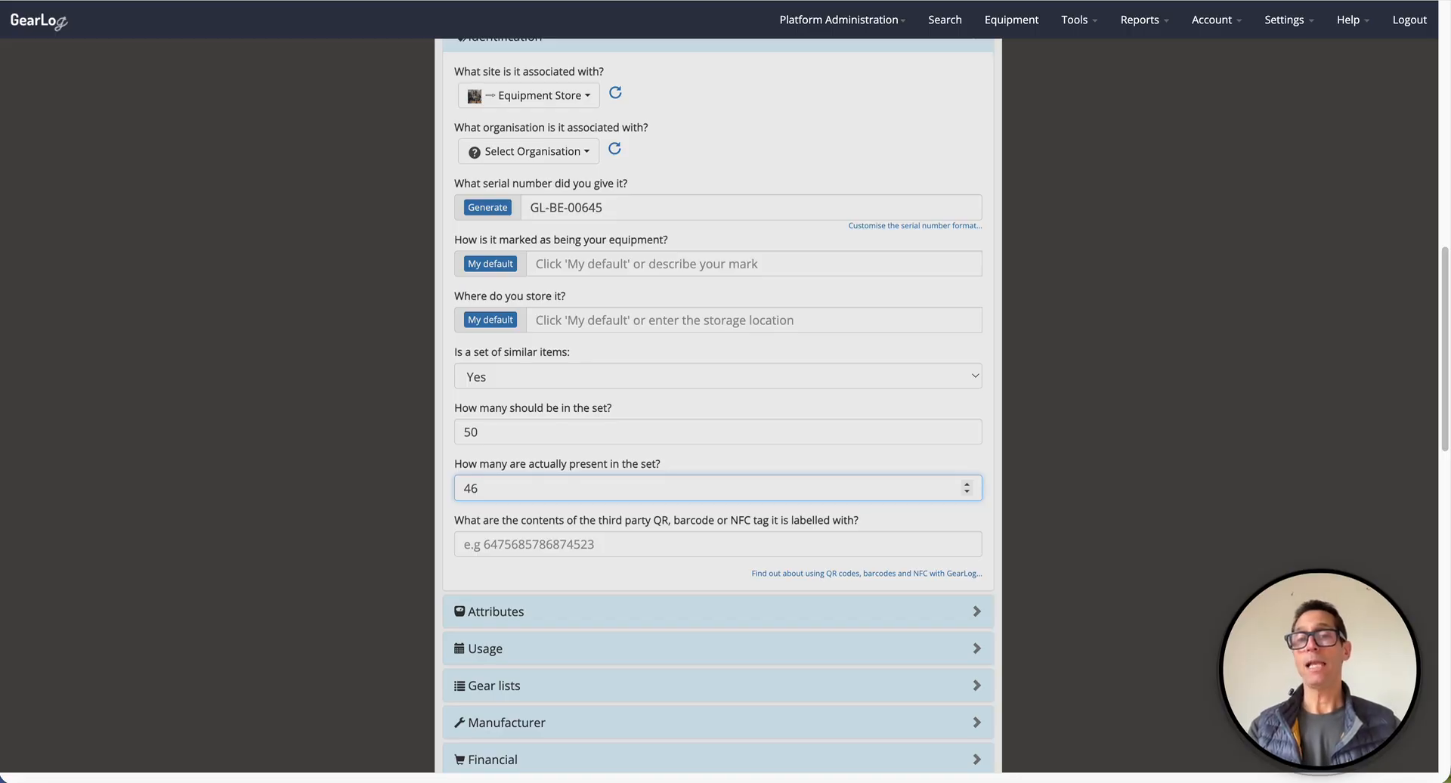
Switch the equipment back to a single item by answering No to whether it is a set of similar items.
scroll(755, 475, "up", 5)
scroll(767, 474, "down", 7)
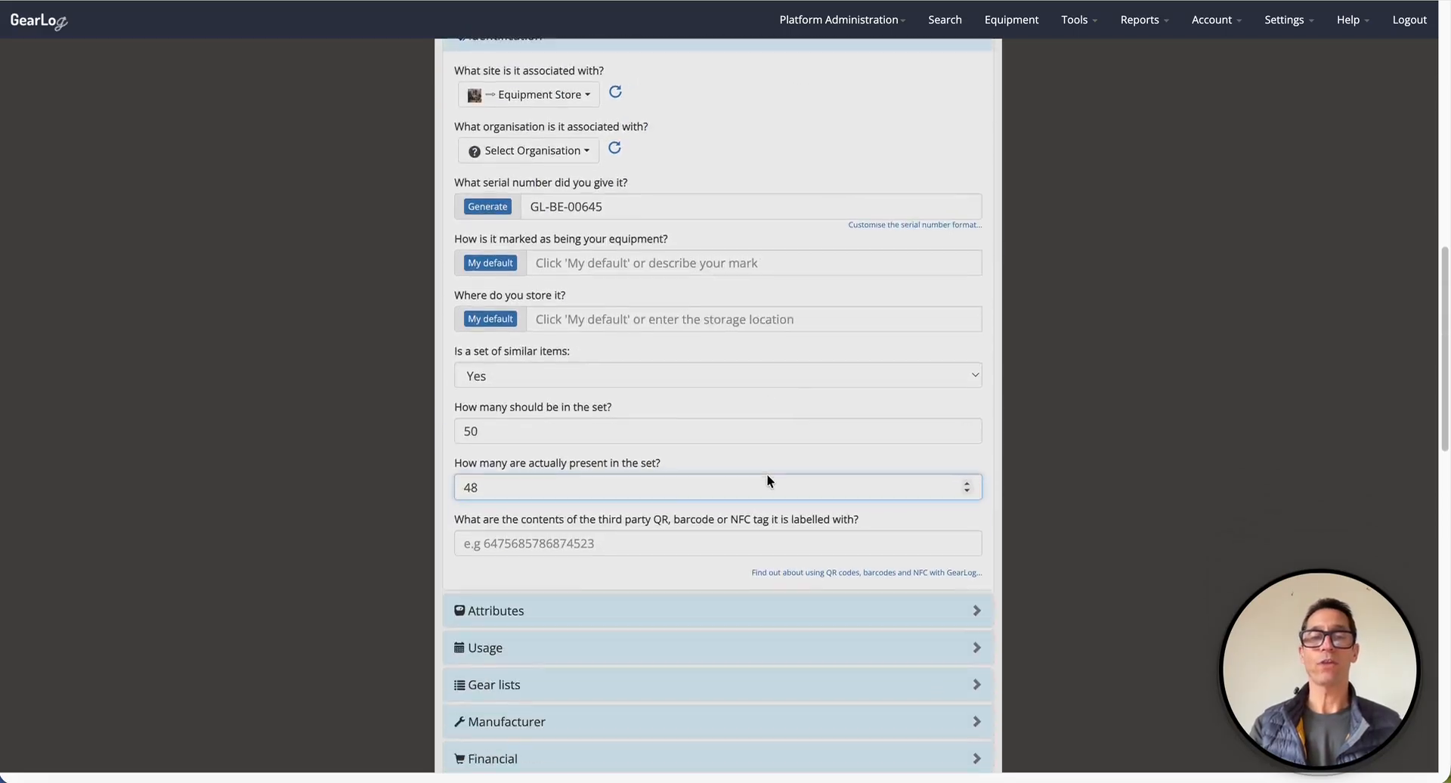
left_click(514, 238)
left_click(501, 228)
scroll(671, 285, "up", 2)
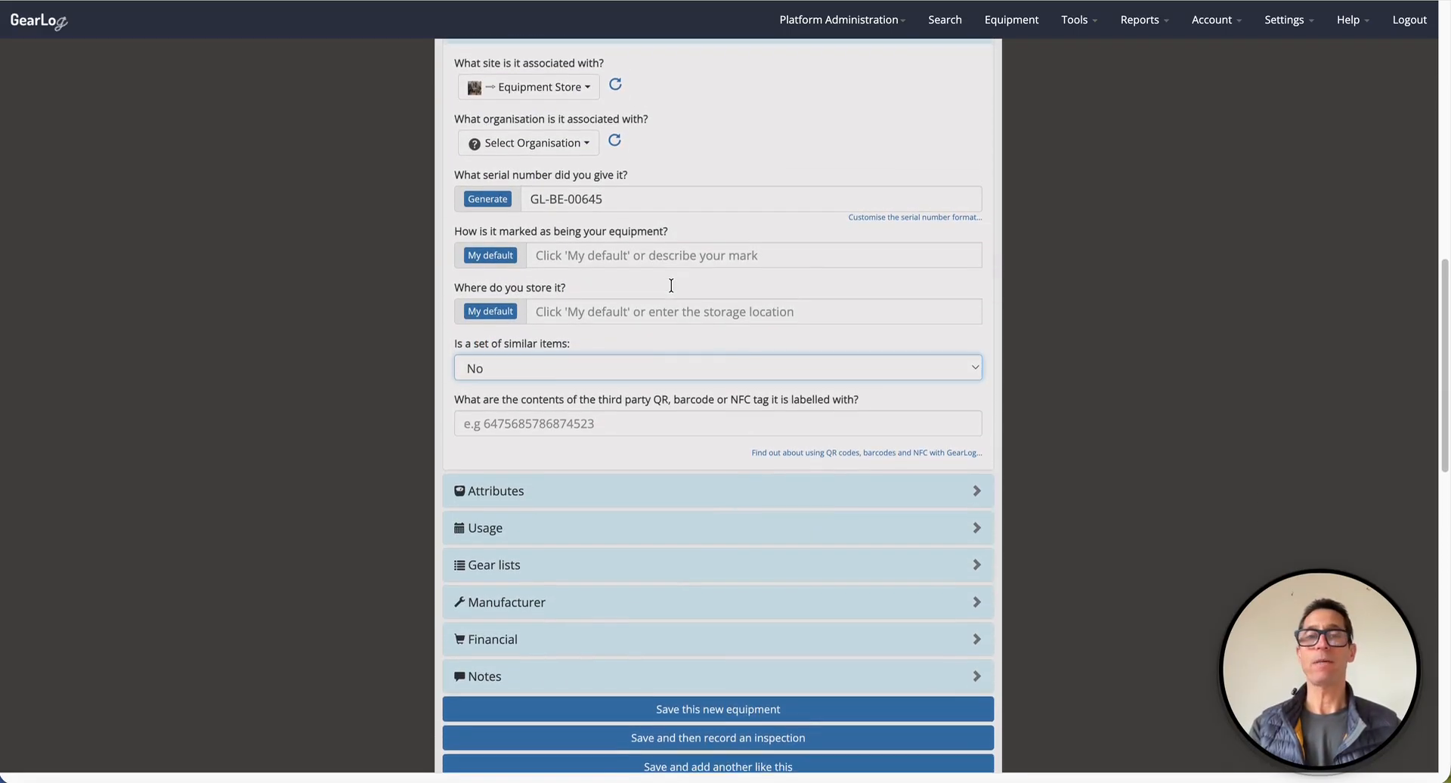
scroll(671, 291, "up", 1)
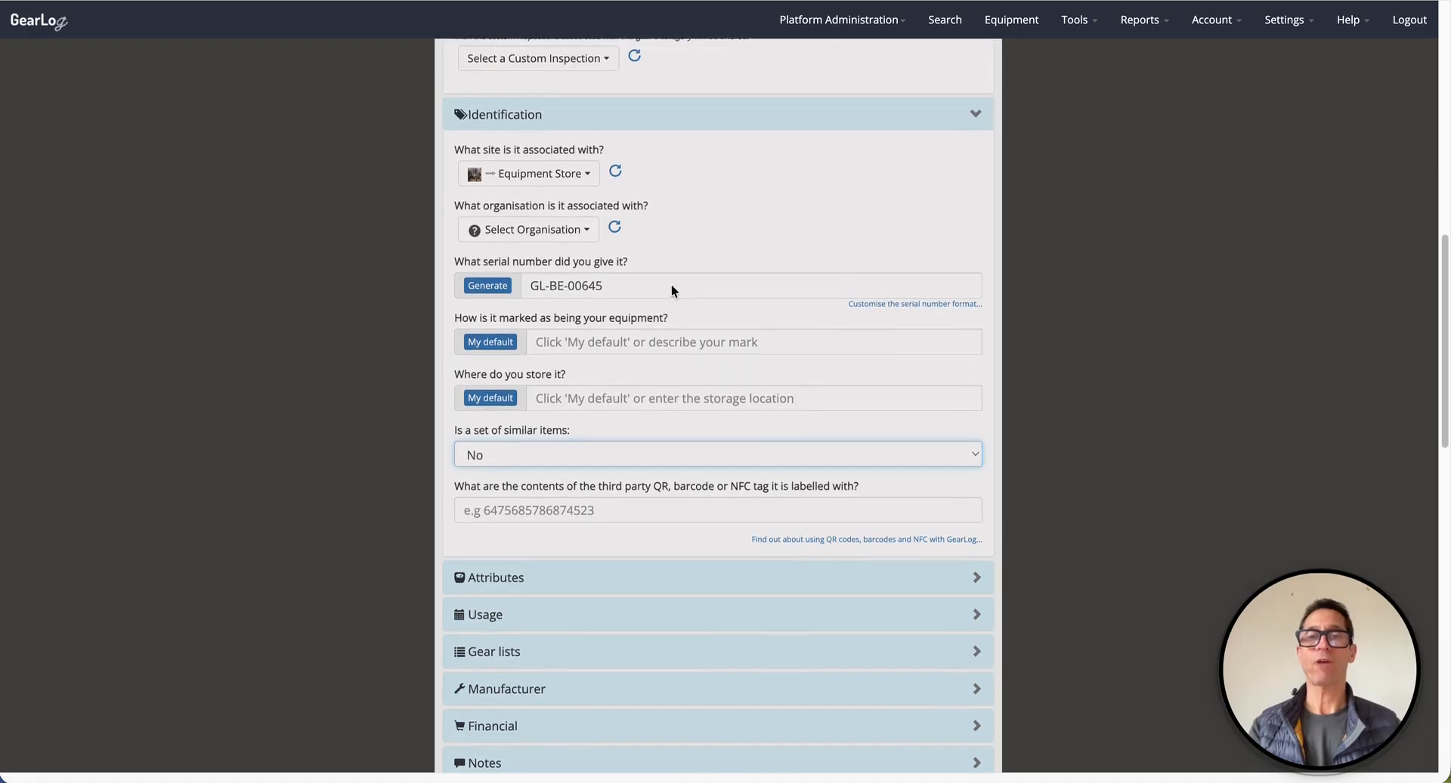
Examine the third-party QR, barcode or NFC tag field, and expand the Attributes section to view the weight and colour fields.
left_click(507, 509)
scroll(506, 511, "down", 1)
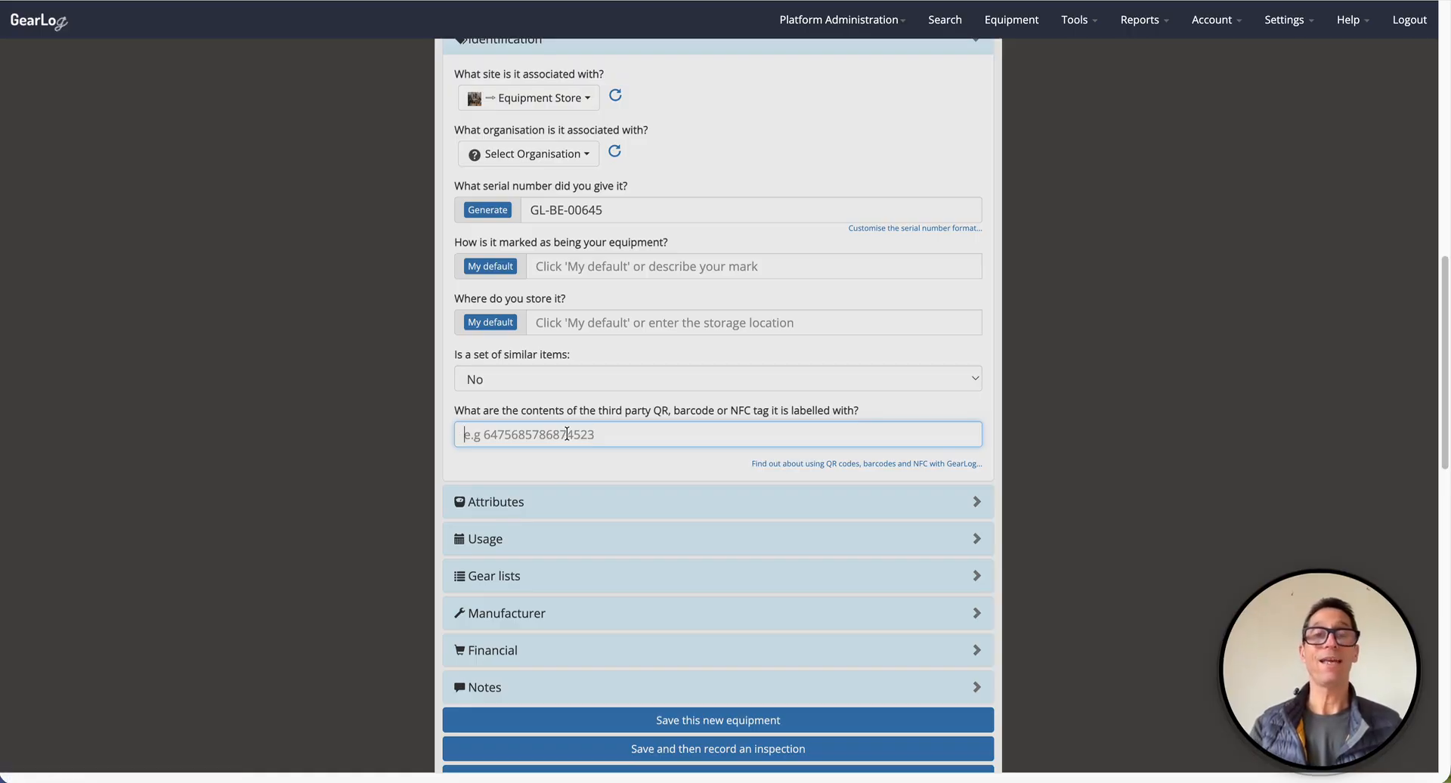
scroll(567, 433, "up", 1)
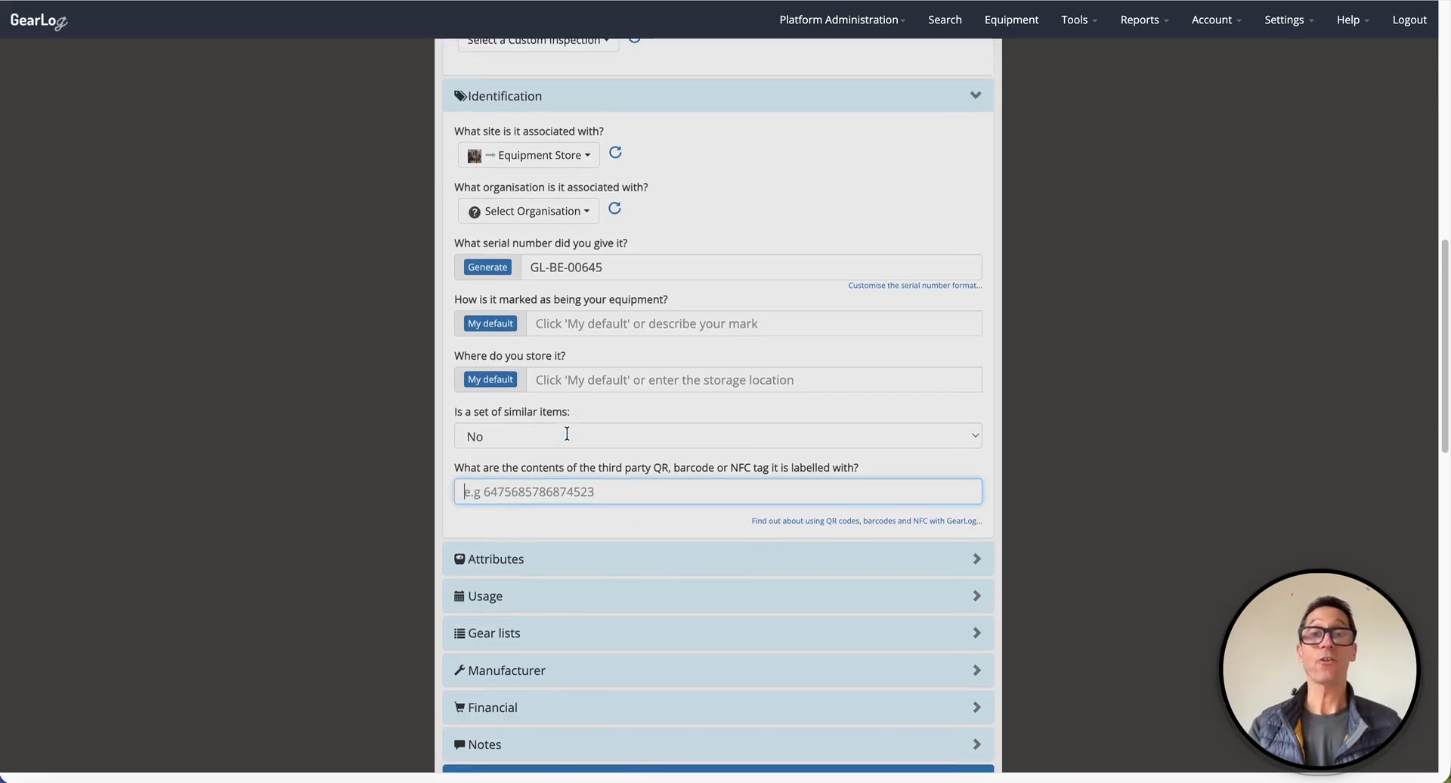
scroll(613, 458, "down", 1)
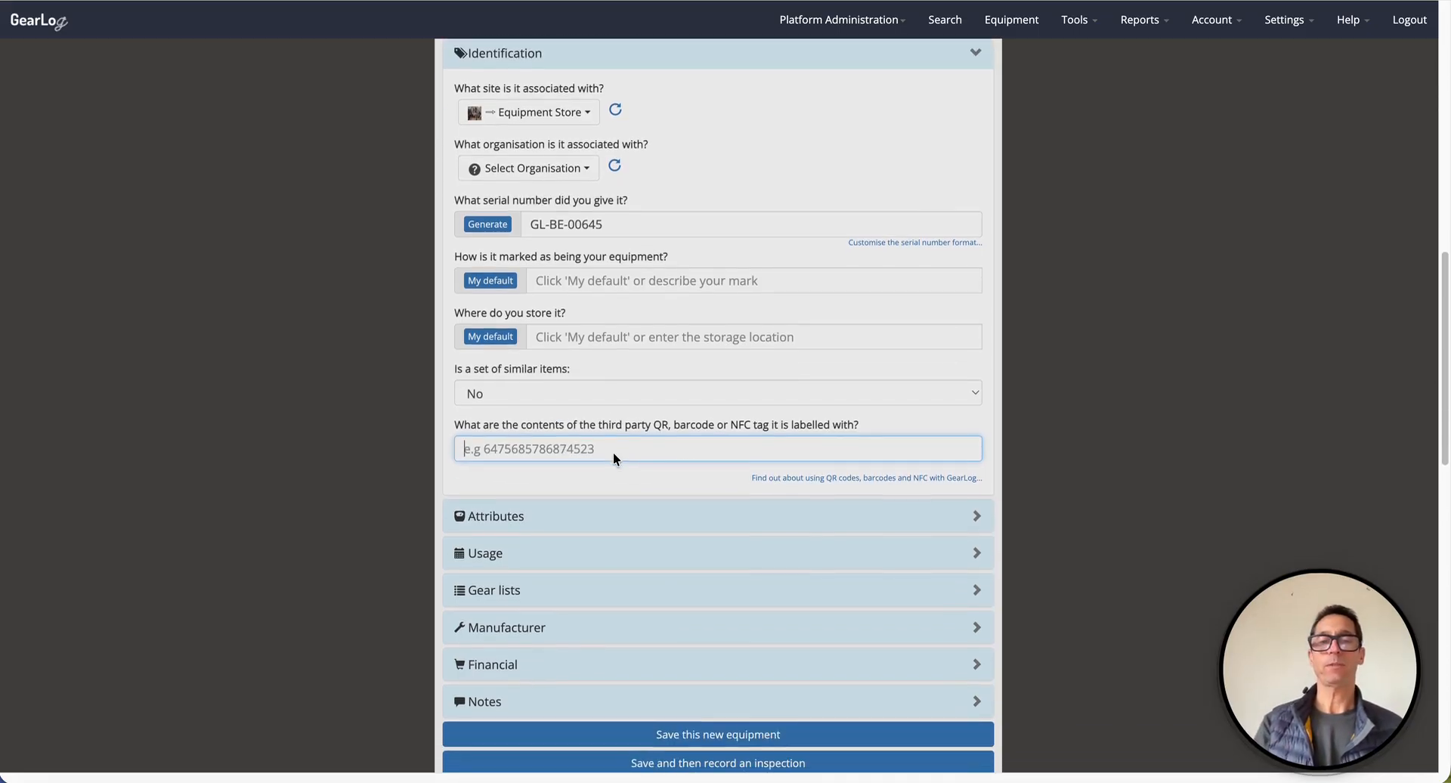
left_click(572, 520)
scroll(675, 544, "down", 2)
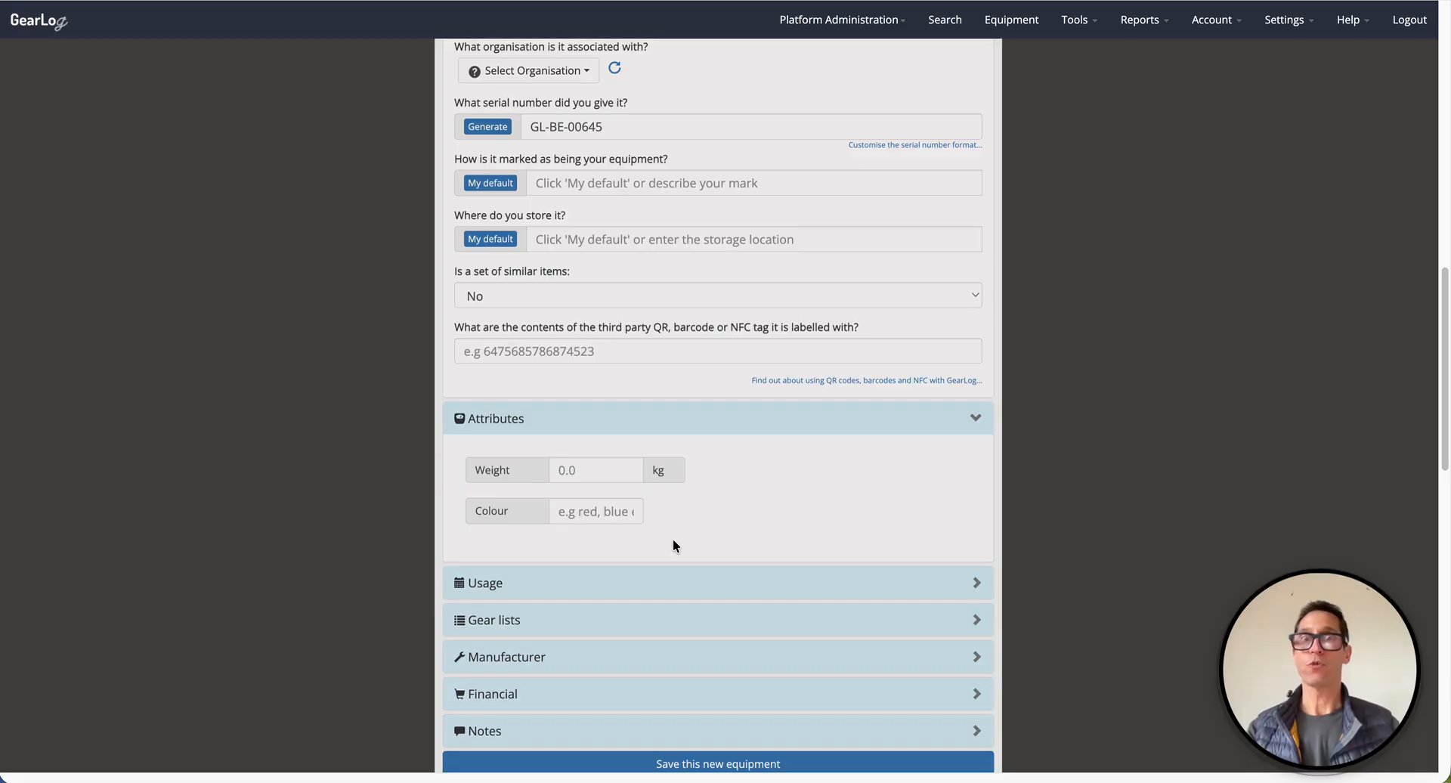
scroll(731, 529, "down", 1)
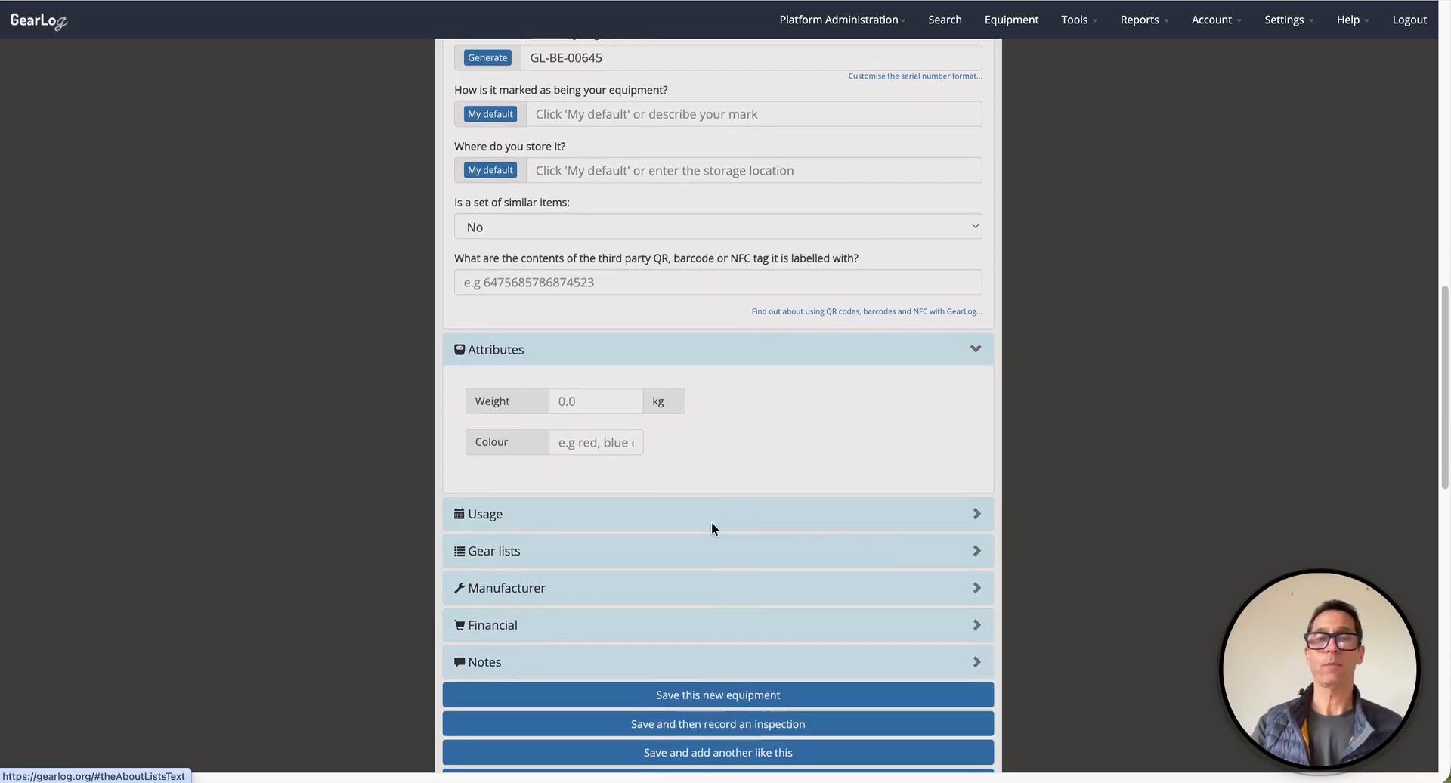
Expand the Usage section and set the date the equipment started being used to 01/12/2025.
left_click(574, 525)
scroll(767, 534, "down", 2)
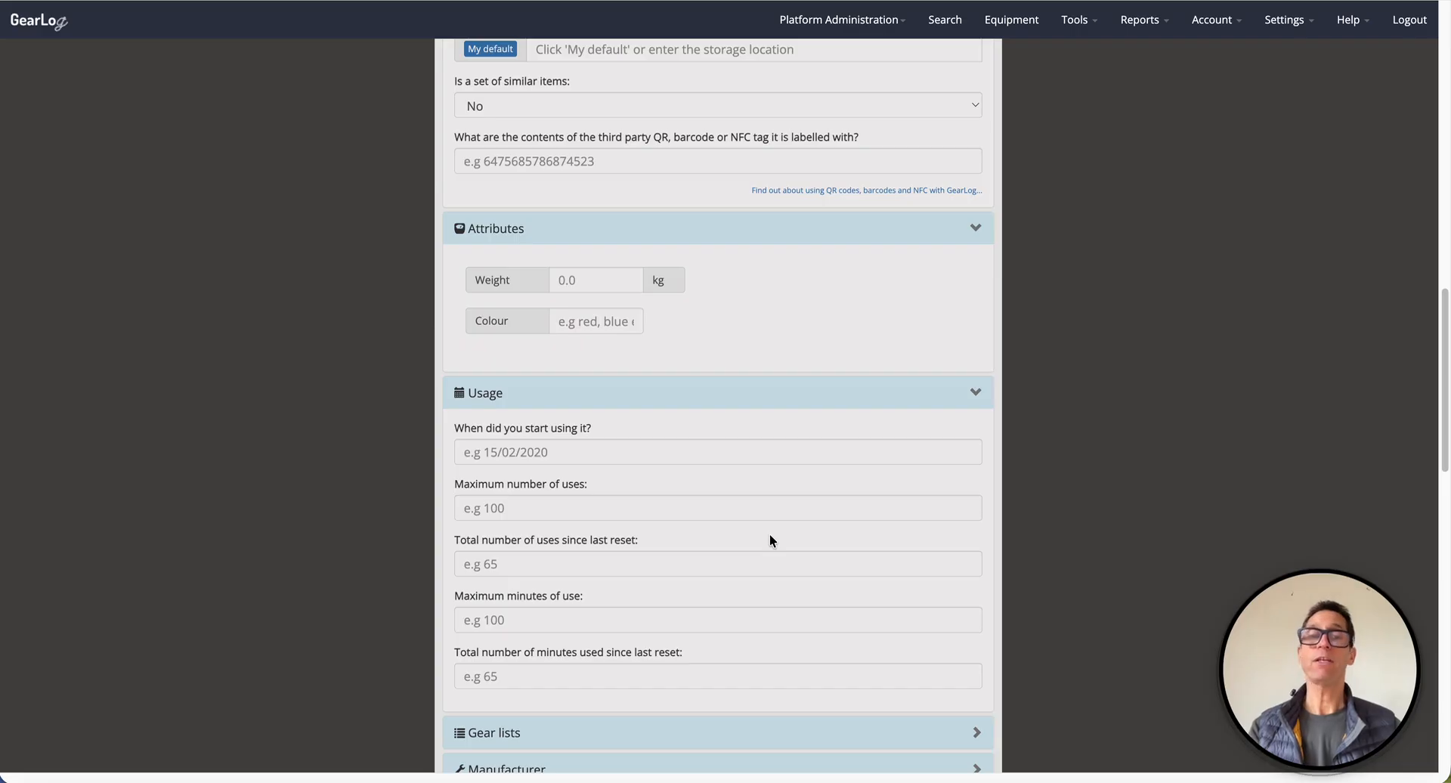
left_click(552, 454)
left_click(494, 310)
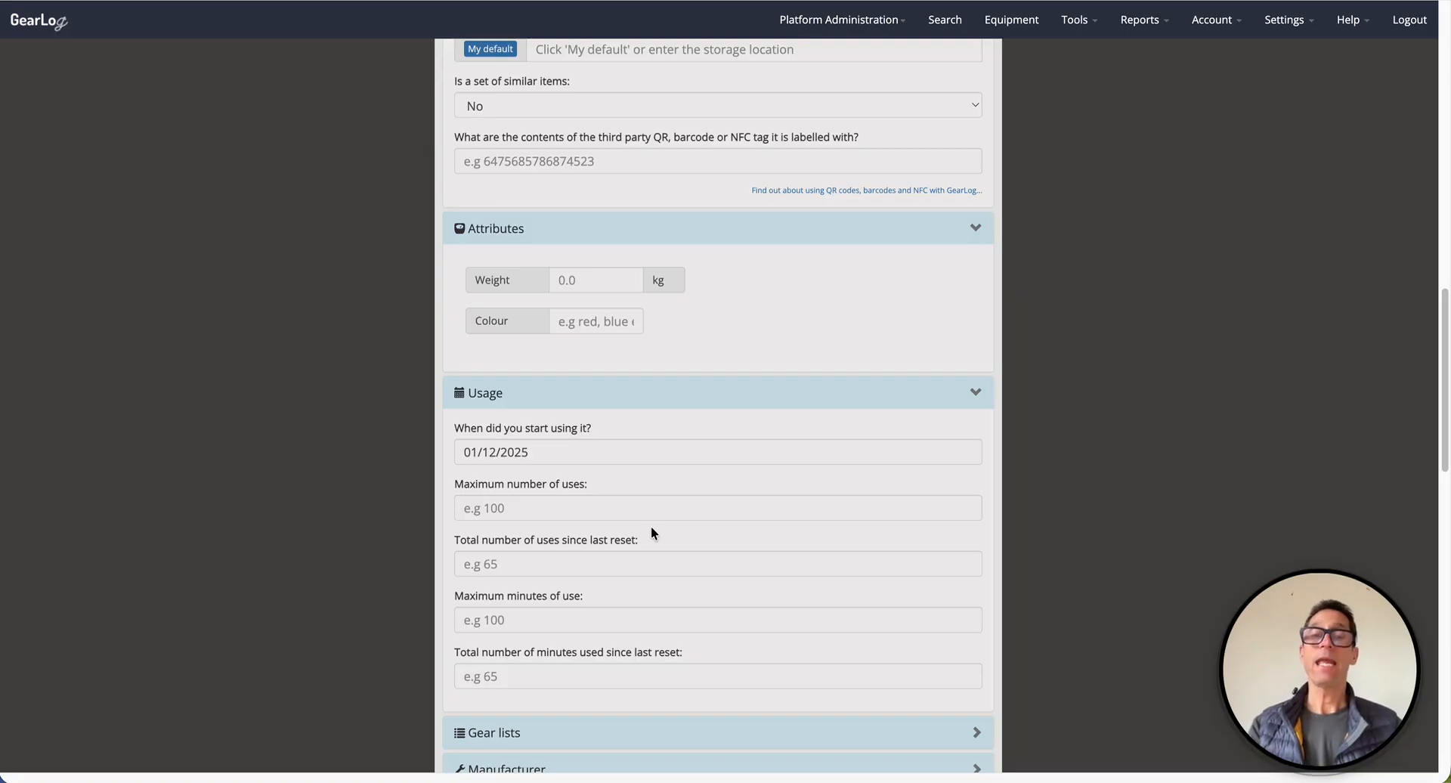
Expand the Gear lists section and add the equipment to the Belay Devices list under All Buxton Climbing Equipment.
scroll(651, 529, "down", 3)
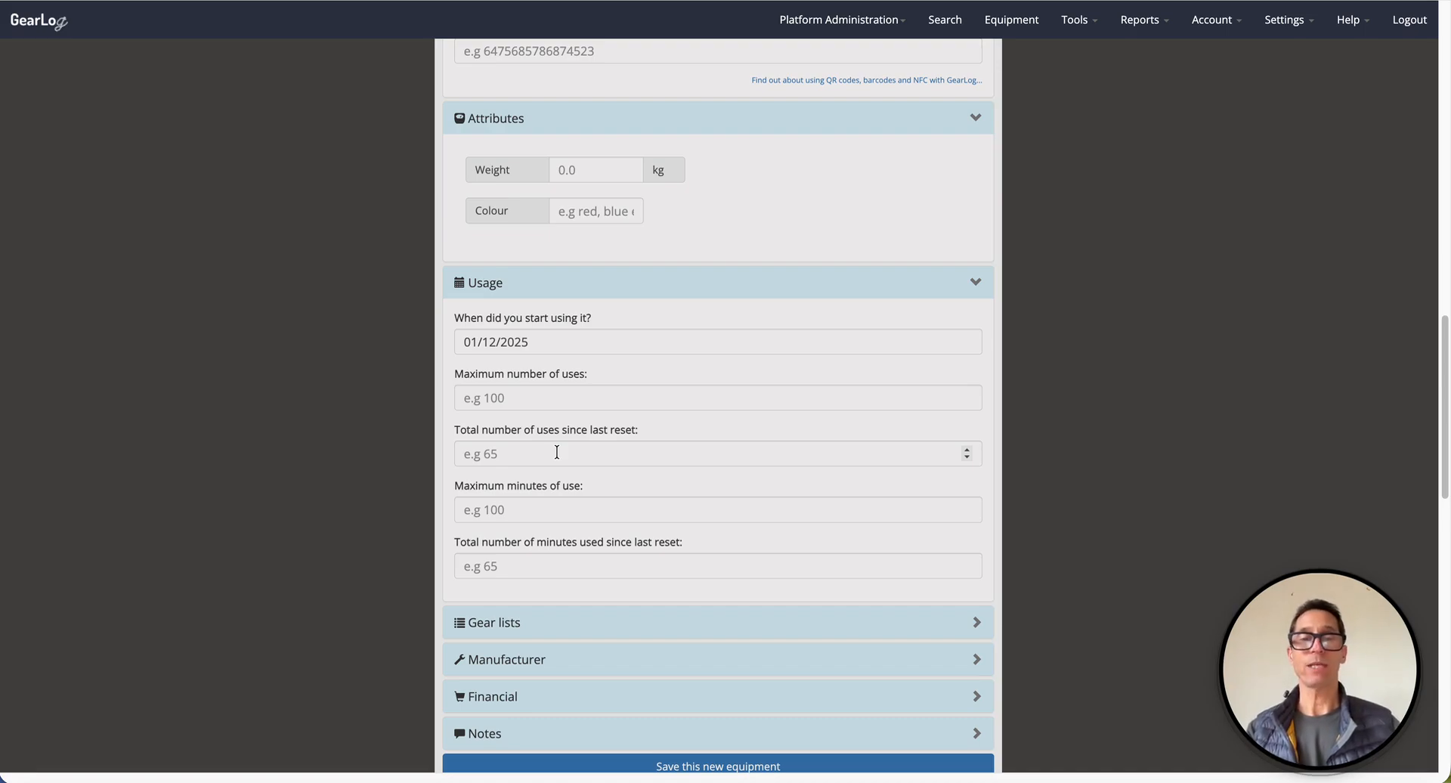
scroll(557, 452, "down", 2)
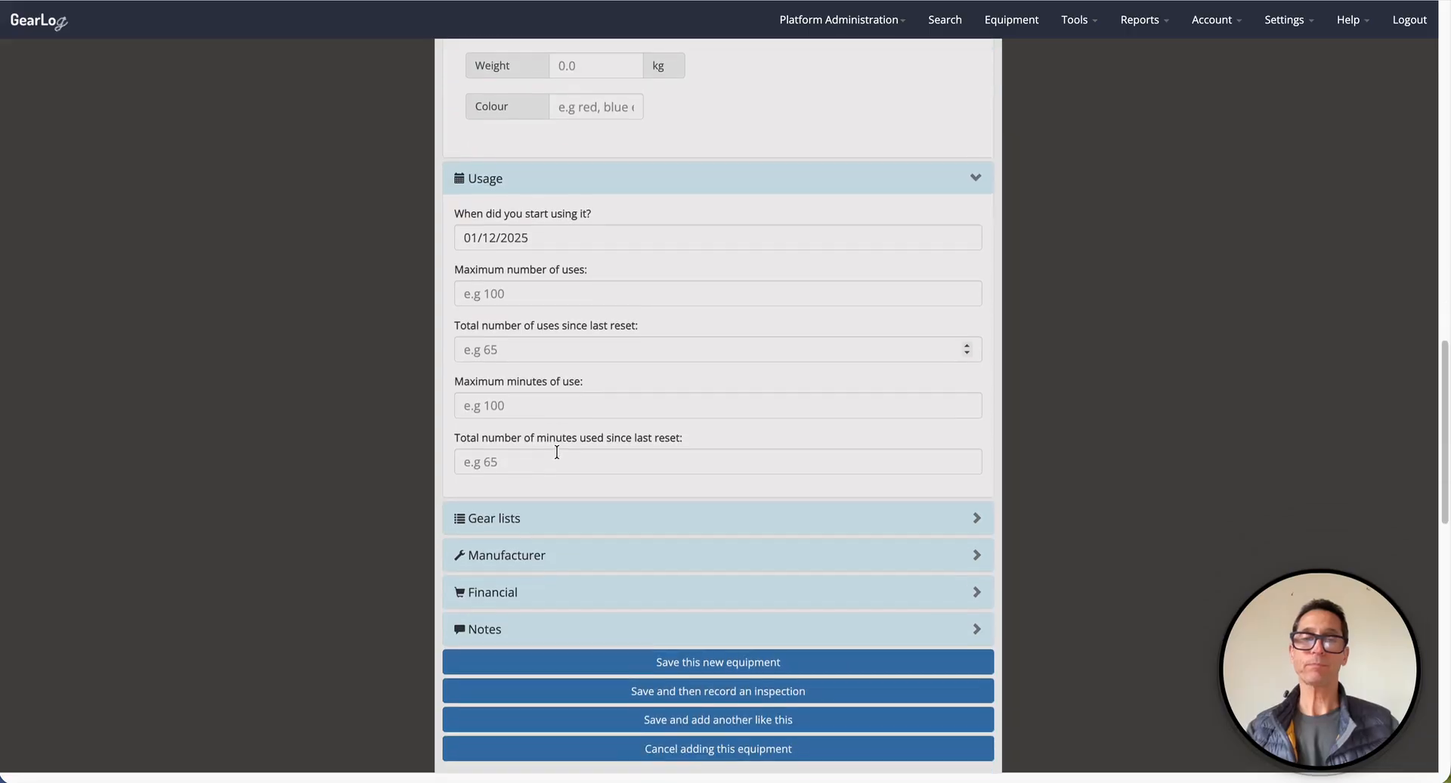
left_click(653, 522)
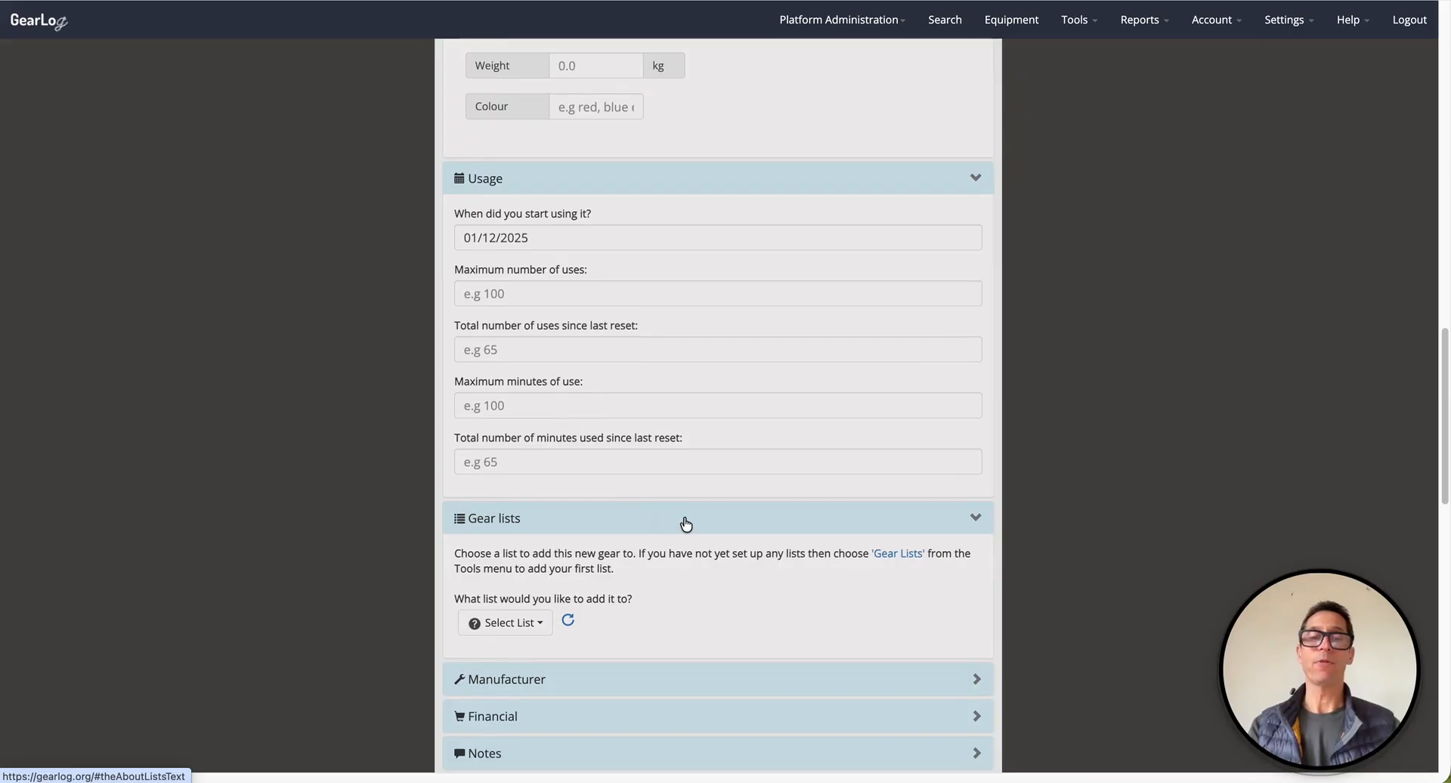
scroll(684, 524, "down", 1)
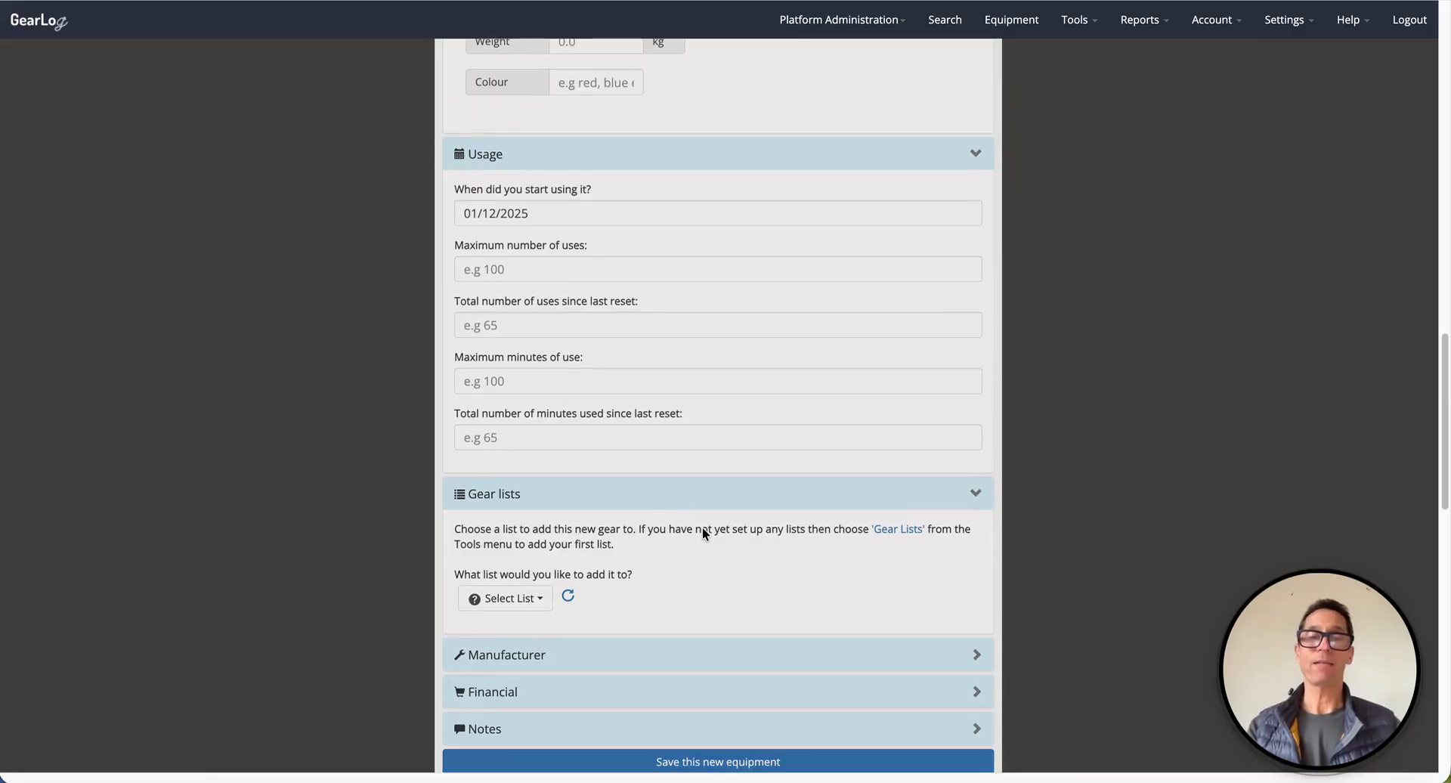
left_click(504, 598)
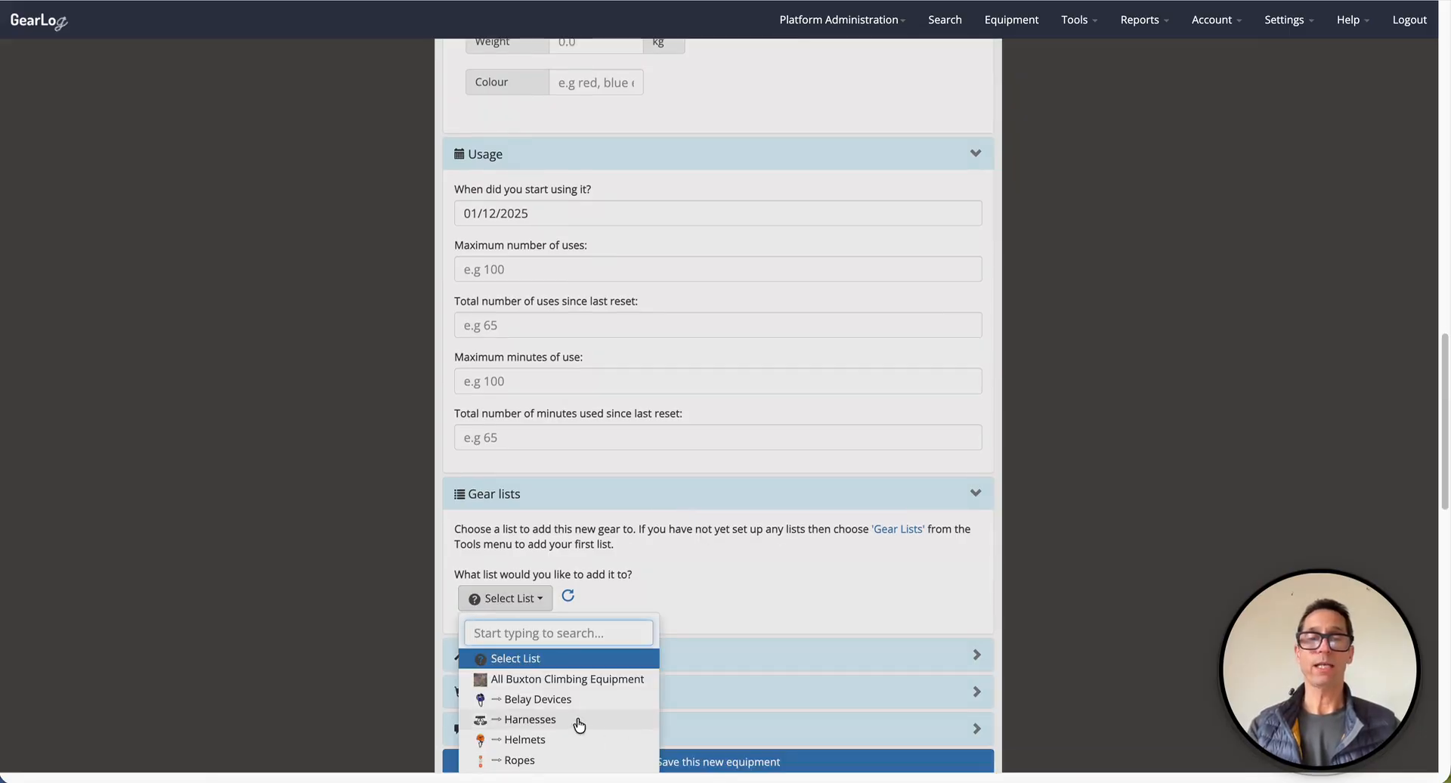
left_click(597, 698)
Expand the Manufacturer section and enter BATCH123456 as the manufacturer batch number.
scroll(770, 540, "down", 2)
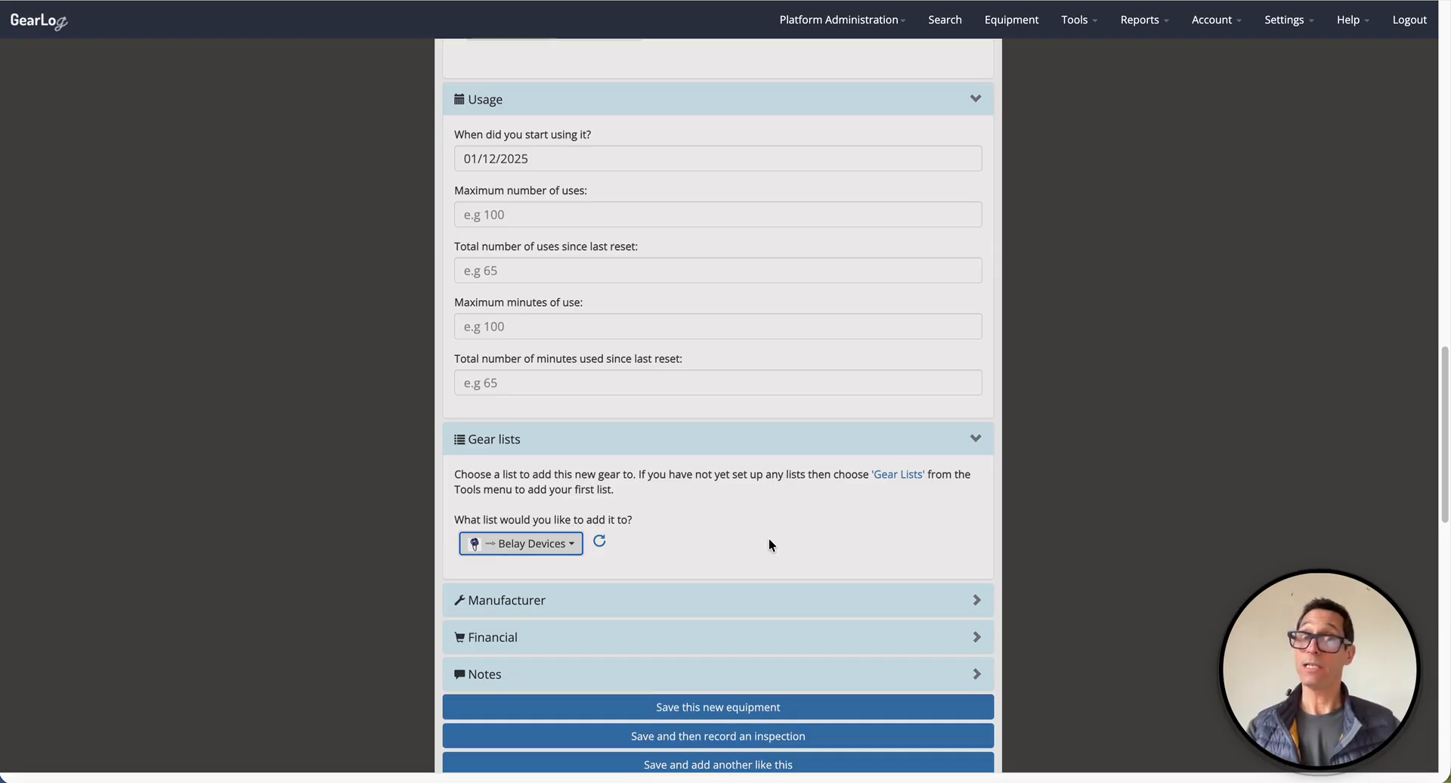
scroll(786, 499, "down", 3)
left_click(817, 514)
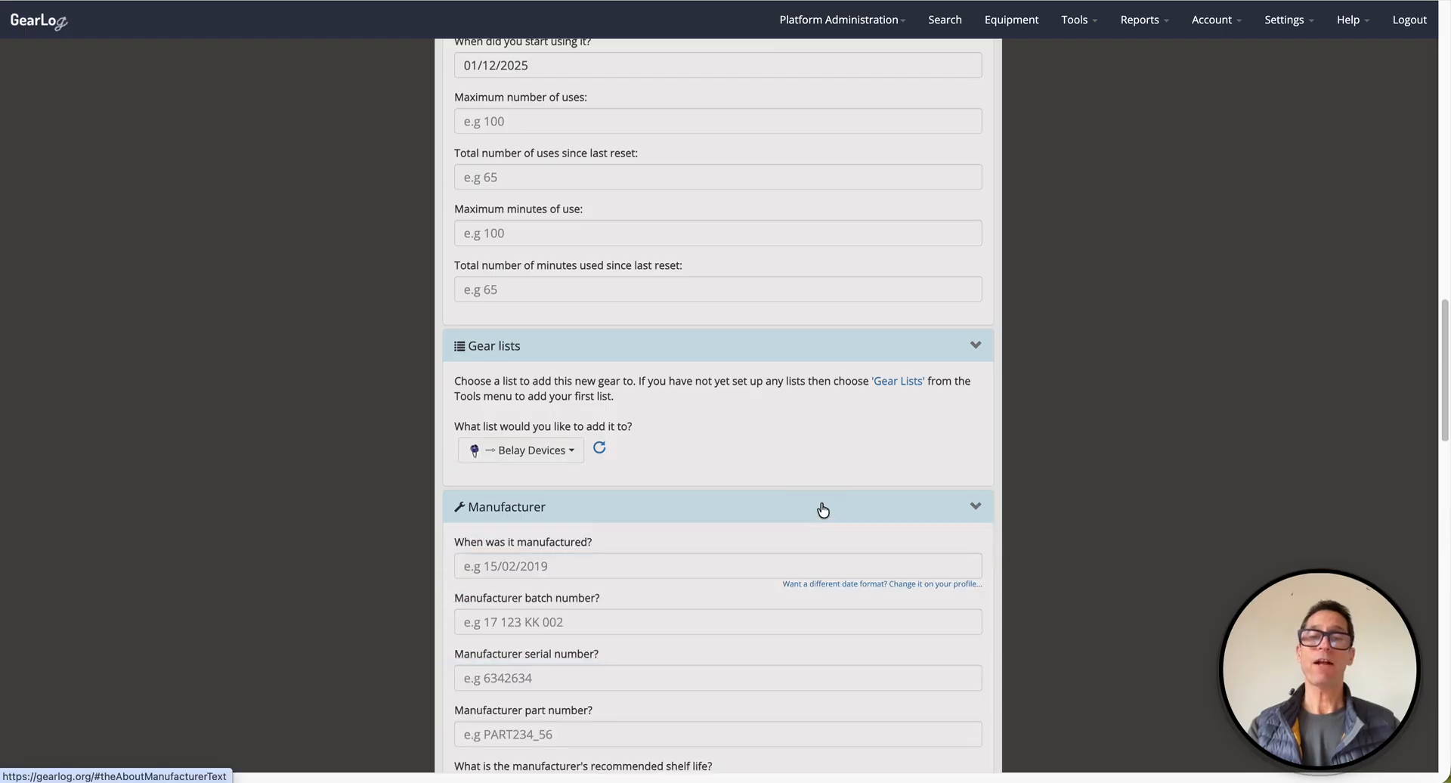
scroll(823, 502, "down", 7)
scroll(822, 502, "up", 2)
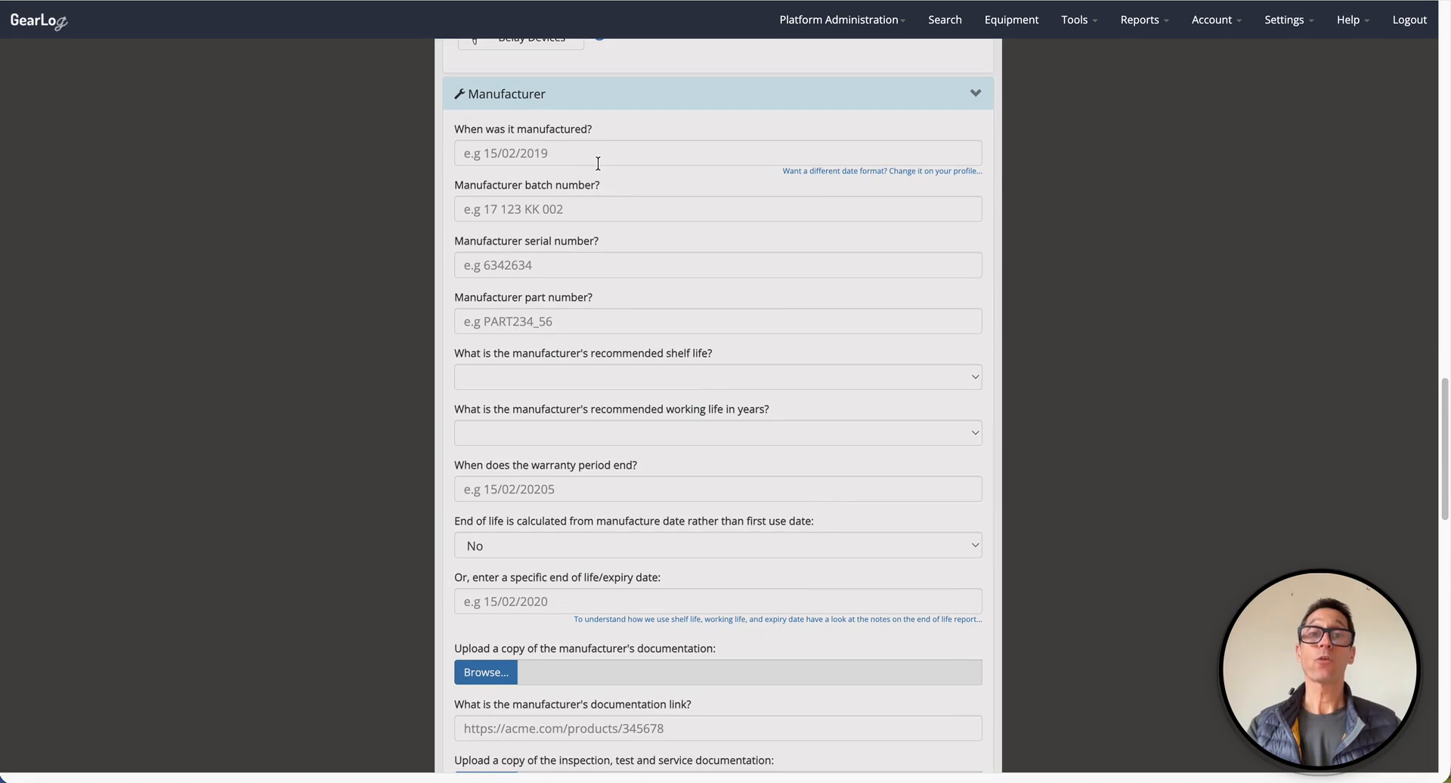
left_click(548, 210)
type("BATCH123456")
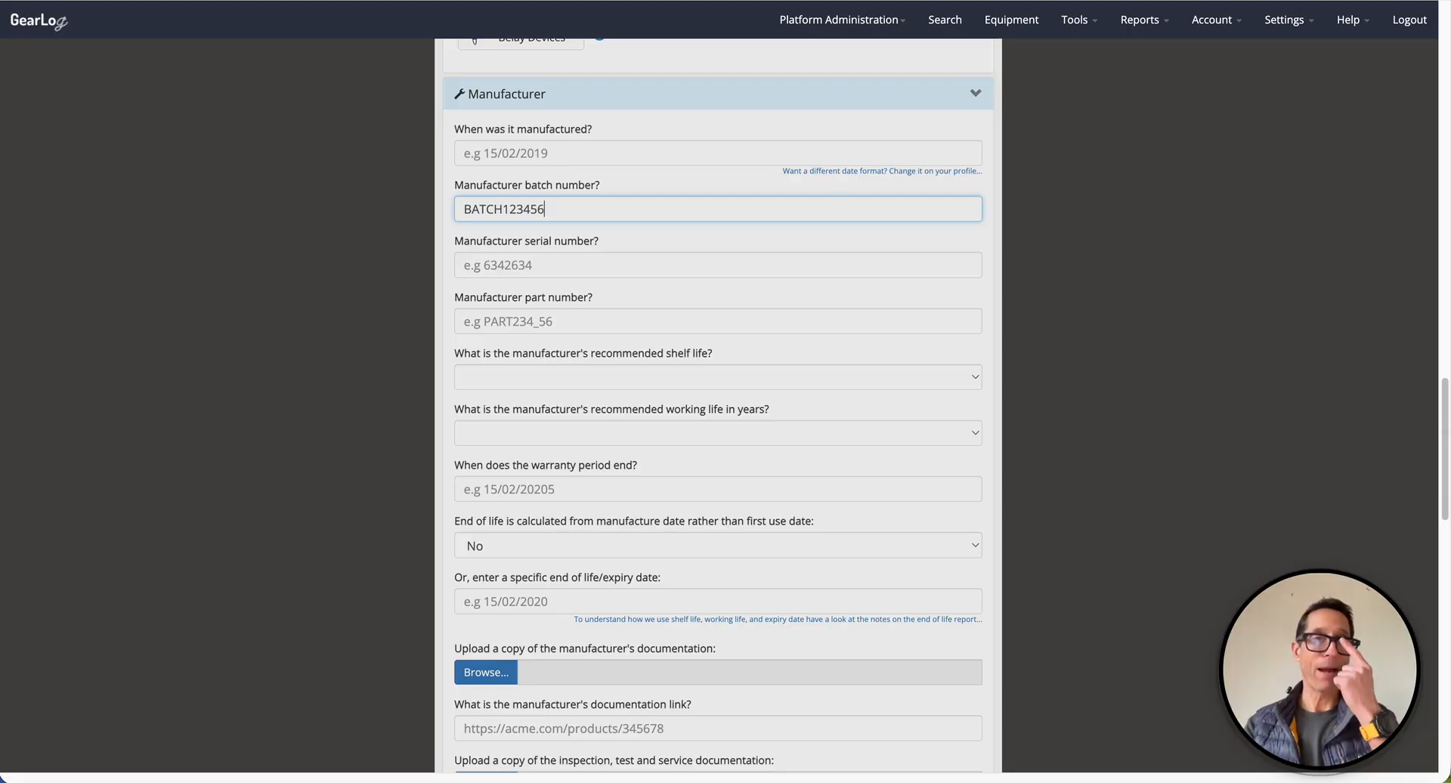
Set the manufacturer's recommended working life to 5 years and review the warranty, end-of-life and documentation fields.
left_click(604, 435)
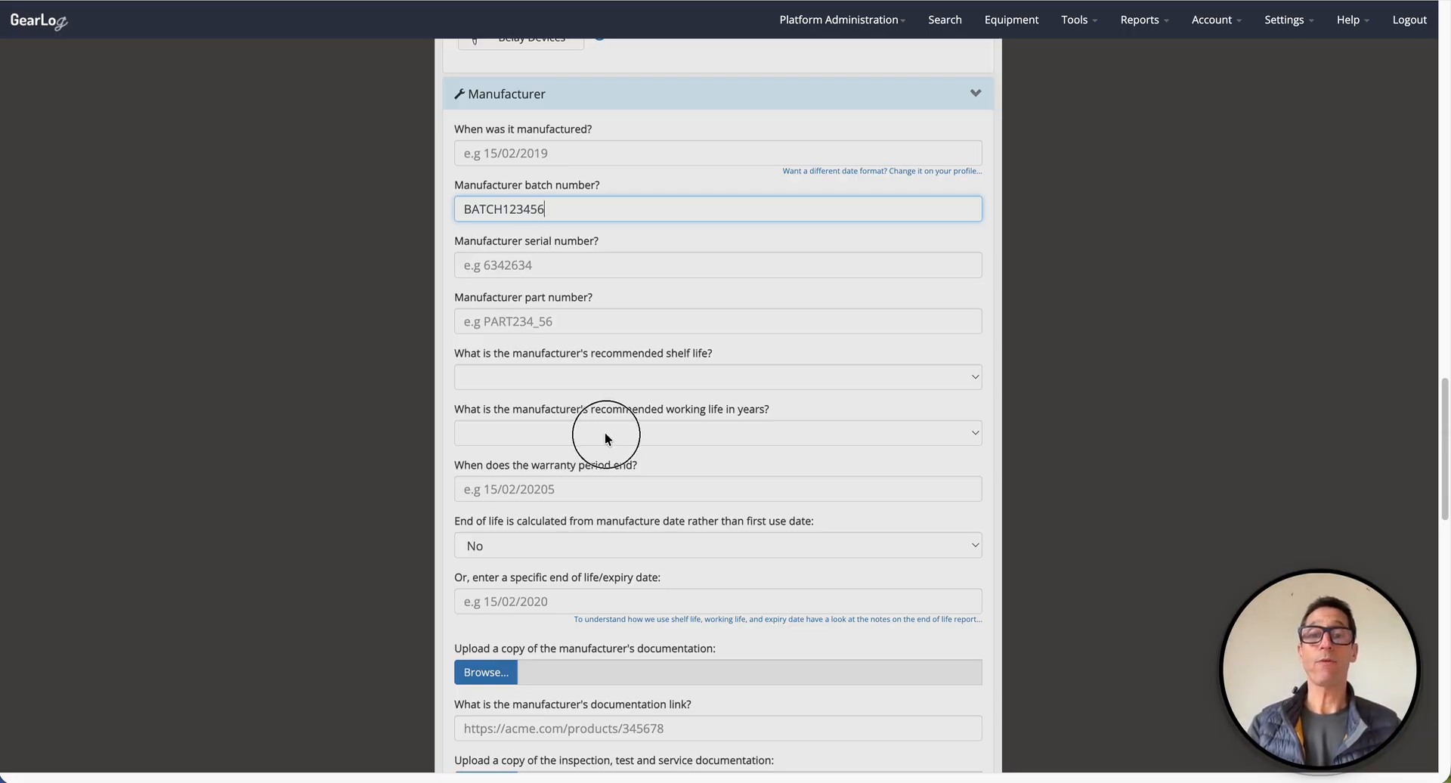
left_click(538, 532)
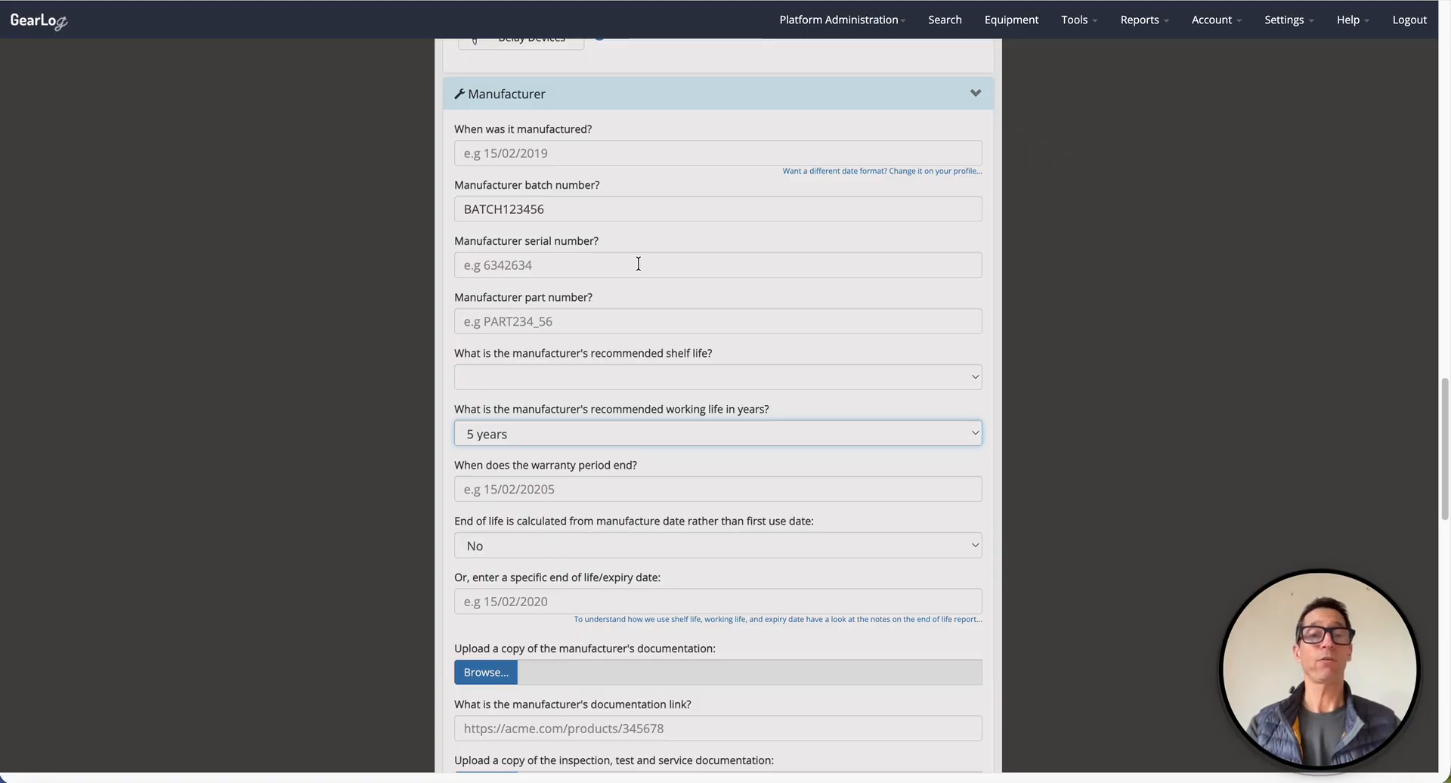
scroll(703, 261, "down", 1)
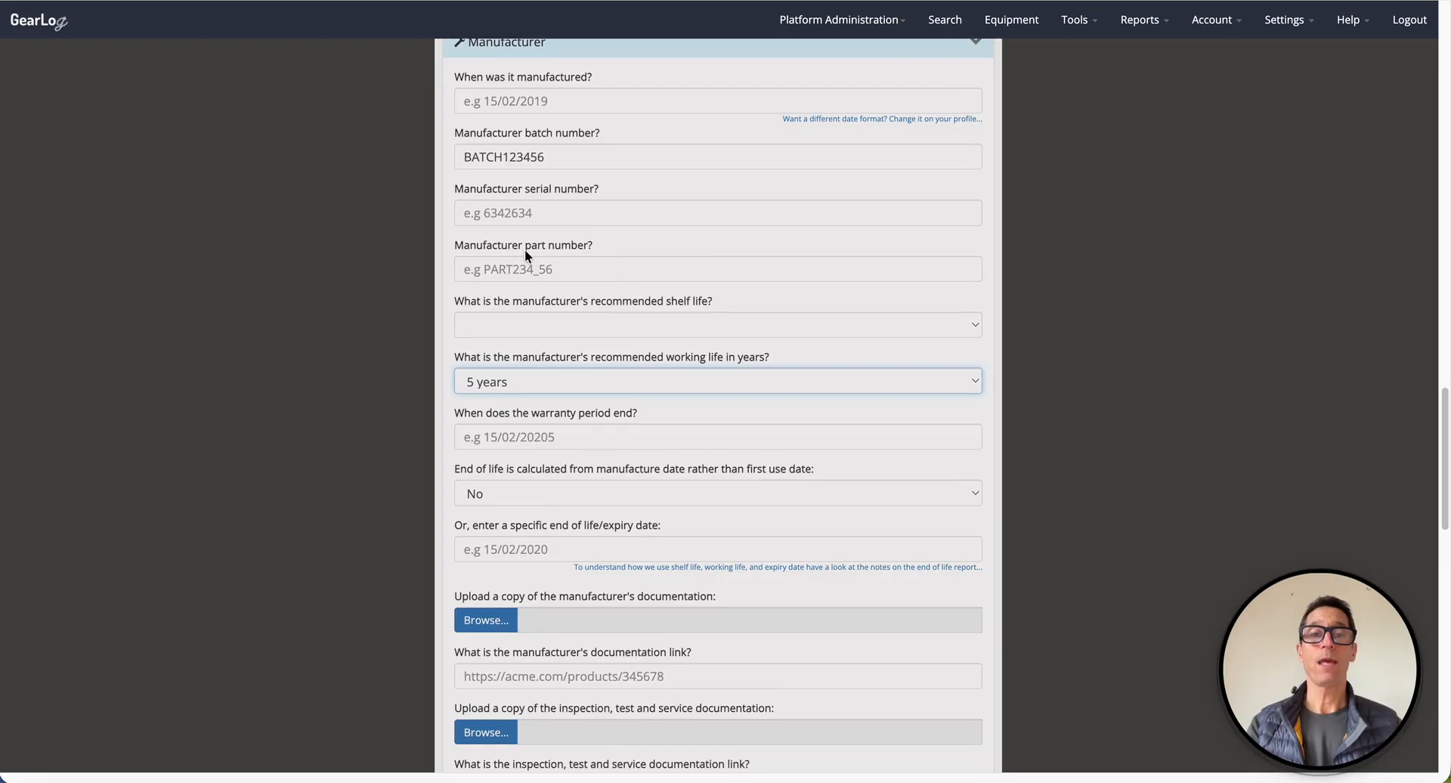
scroll(527, 252, "down", 2)
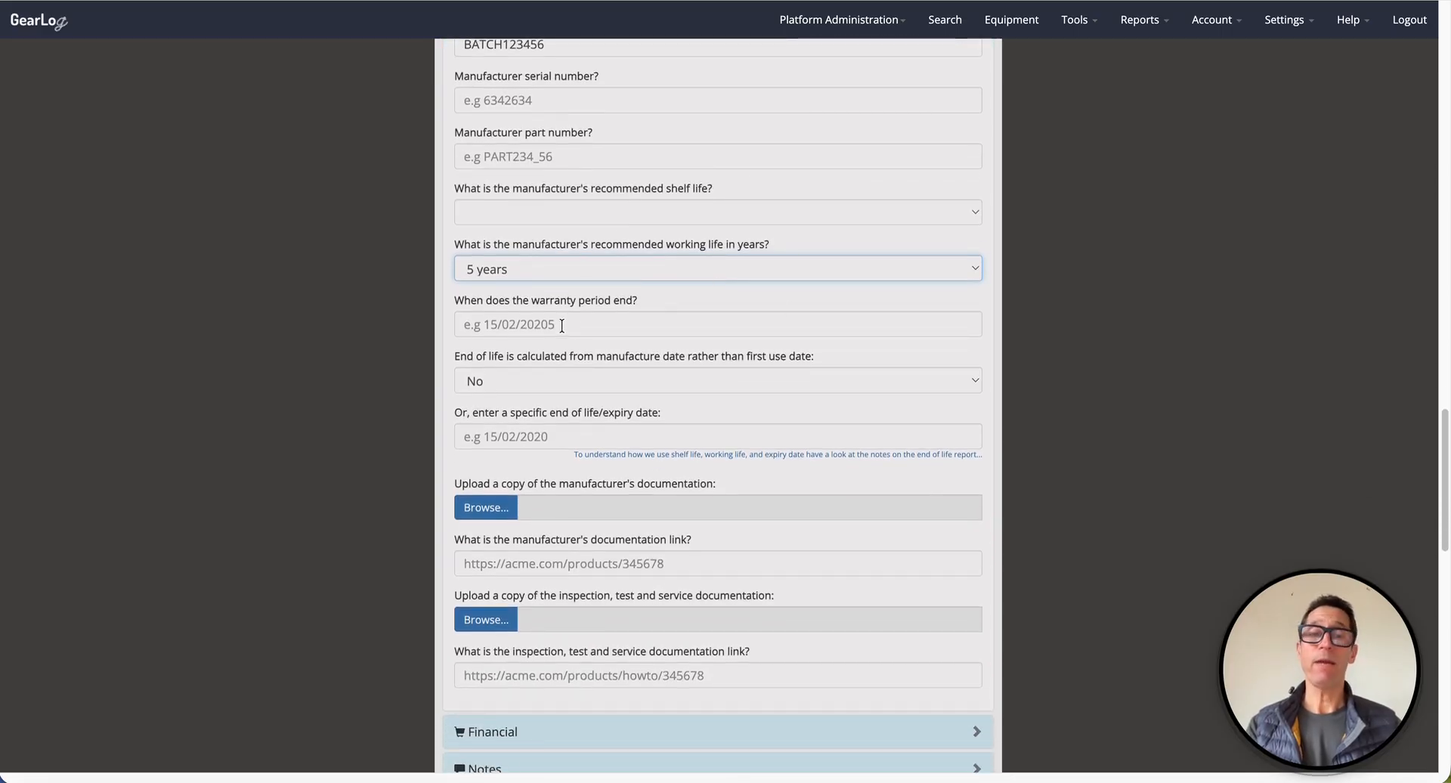
scroll(562, 325, "down", 2)
scroll(665, 257, "down", 1)
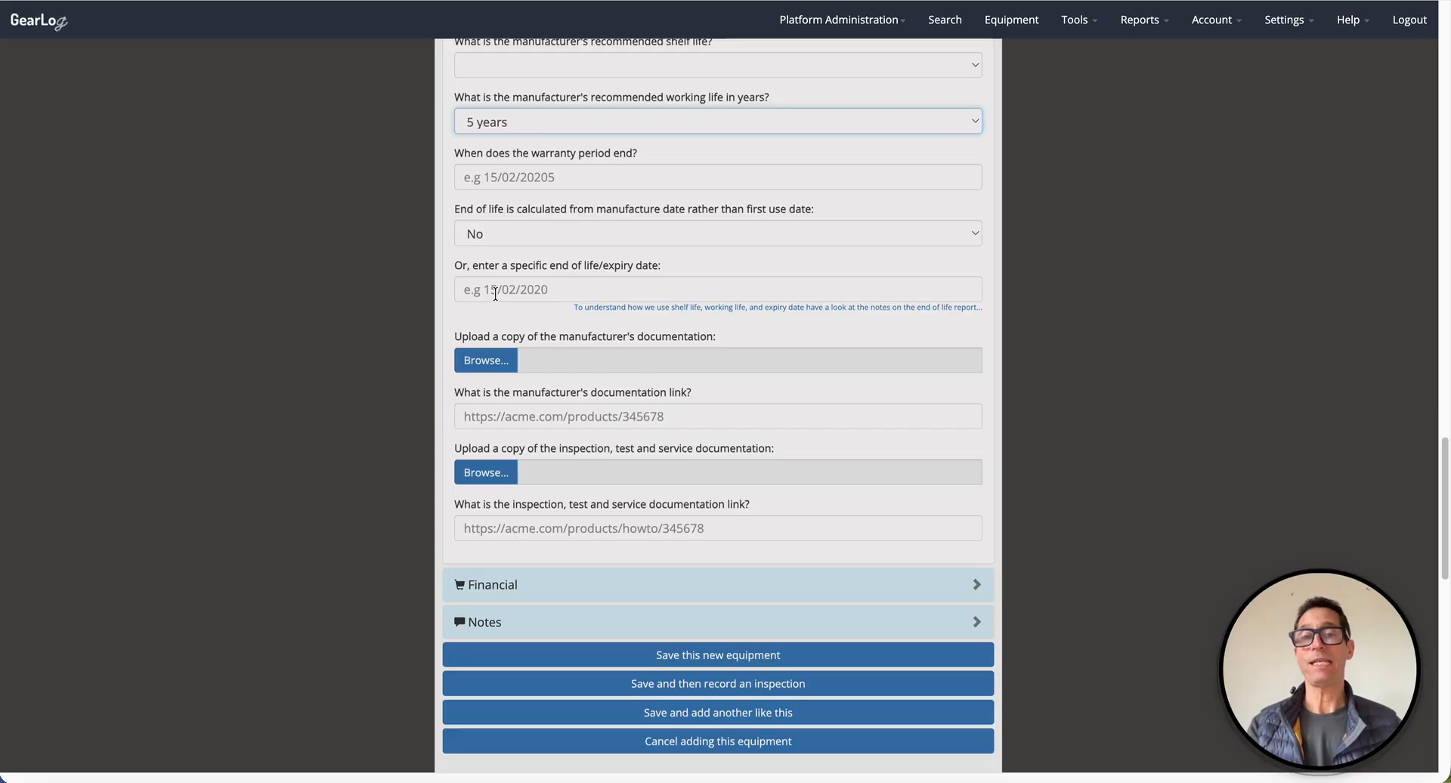
scroll(495, 294, "down", 2)
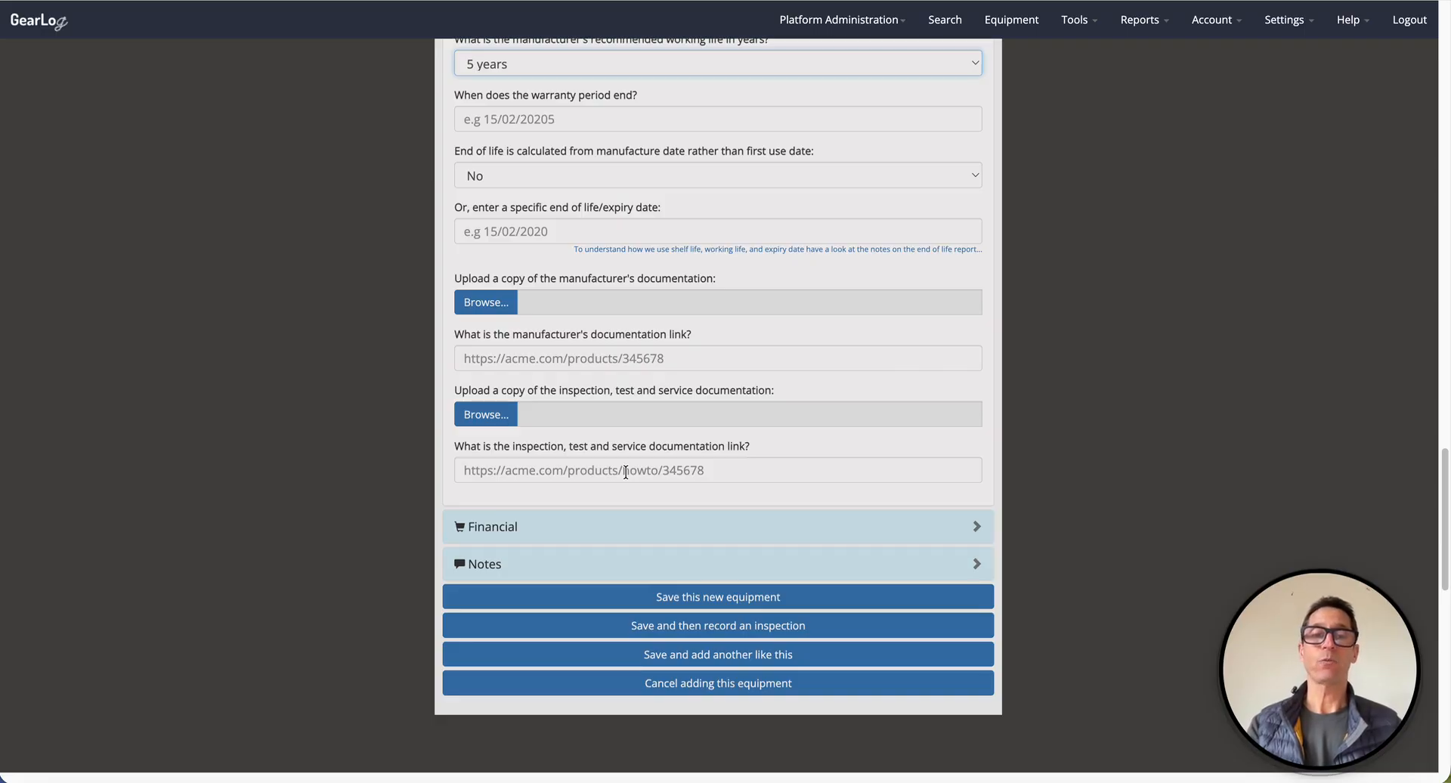
Expand the Financial section and enter £45 as the amount paid for the equipment.
scroll(725, 469, "down", 1)
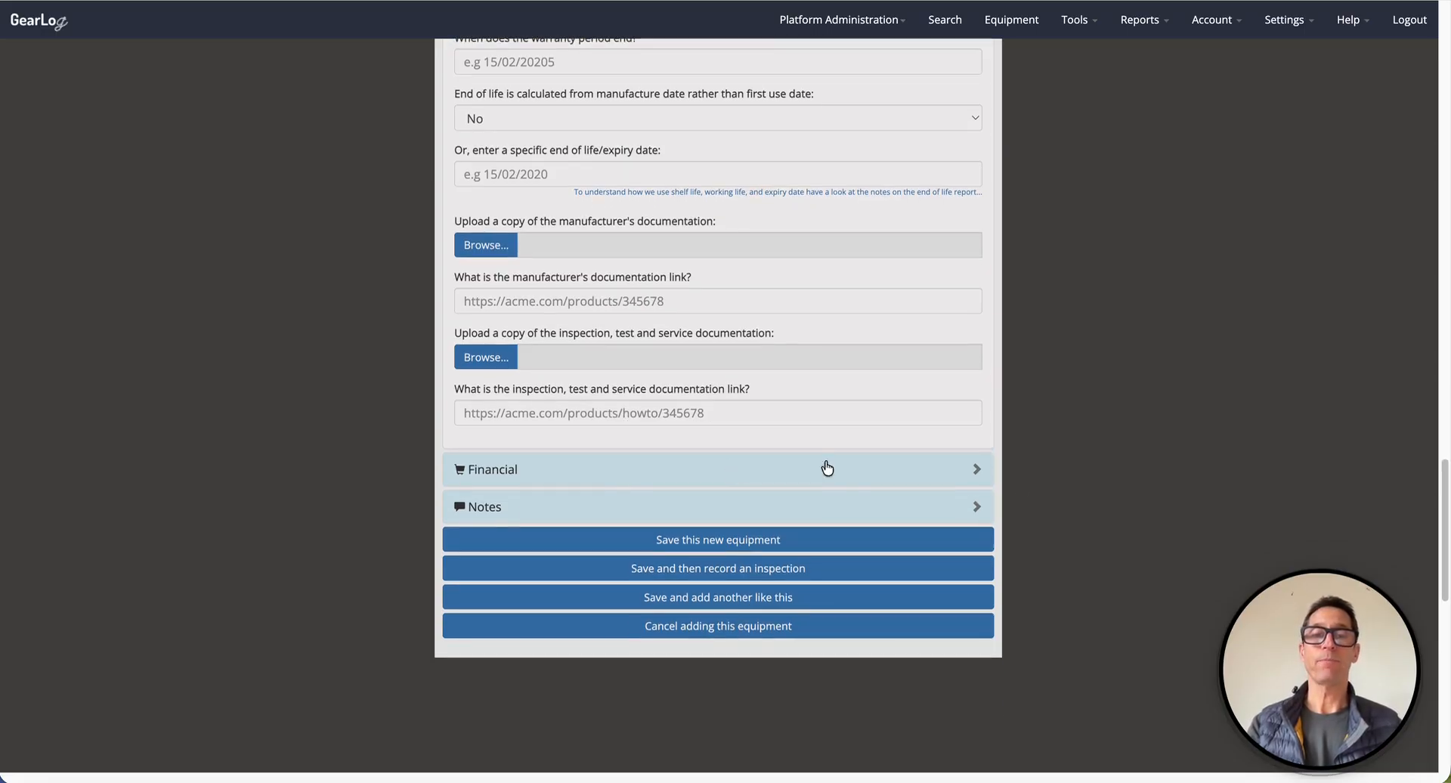
left_click(889, 468)
scroll(889, 467, "down", 4)
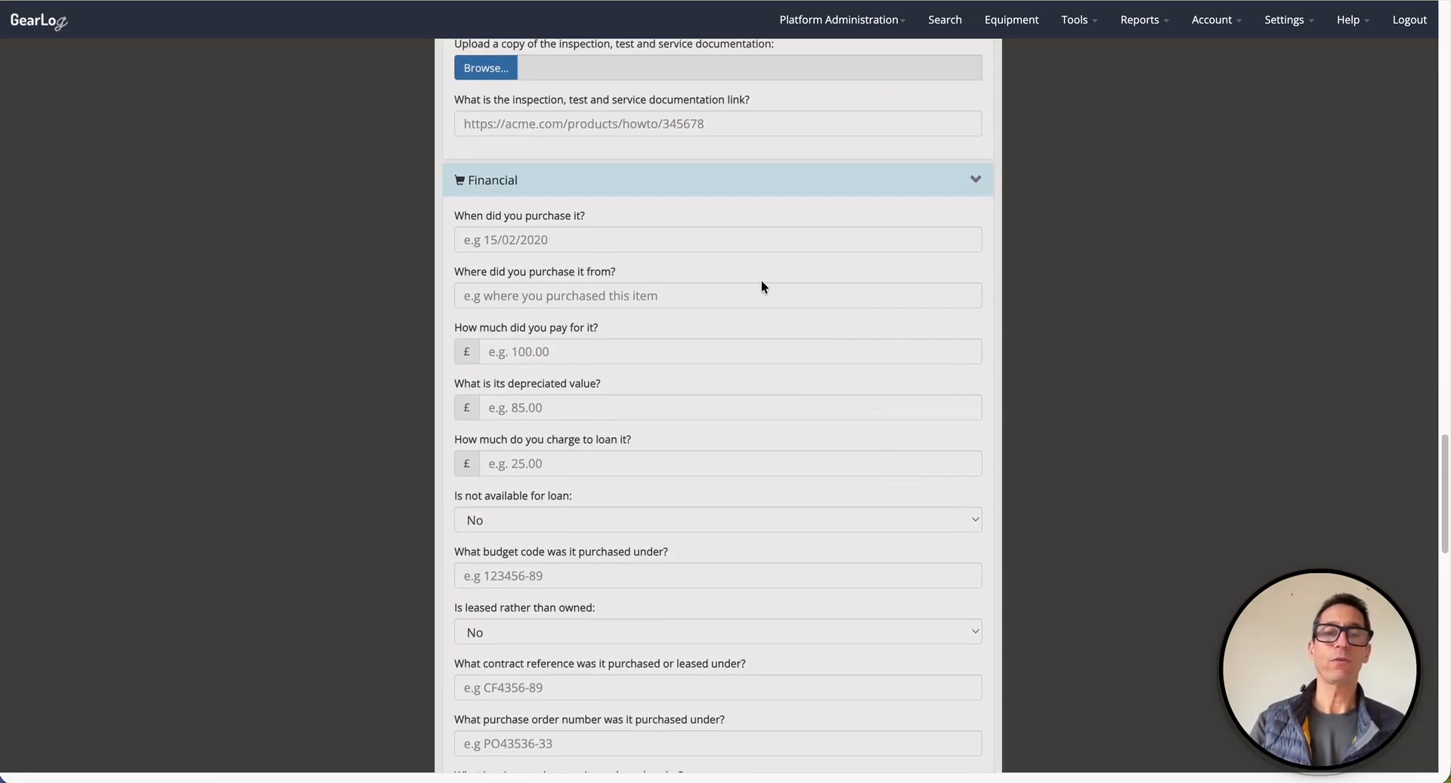
left_click(523, 351)
type("45")
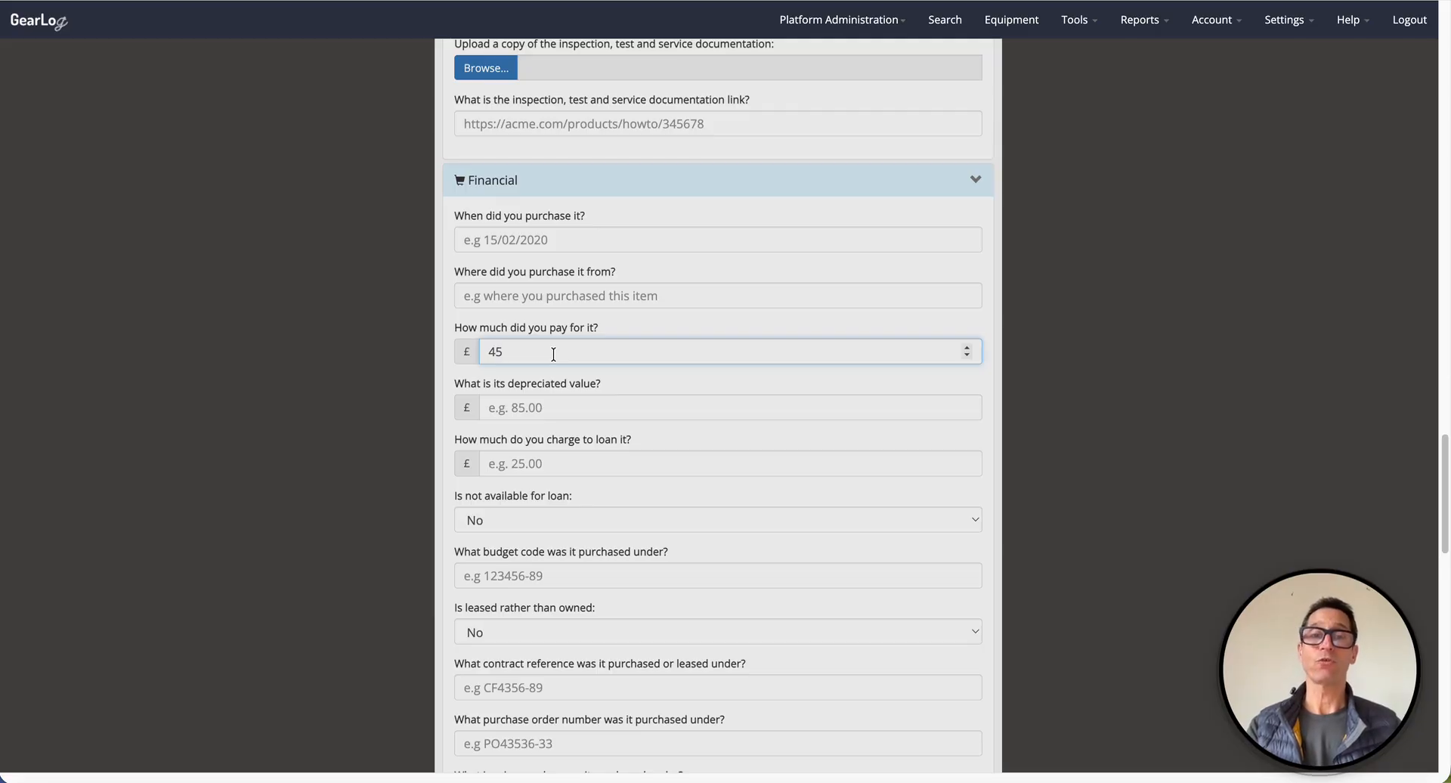
scroll(553, 355, "down", 3)
left_click_drag(527, 320, 405, 320)
type("45")
left_click(691, 285)
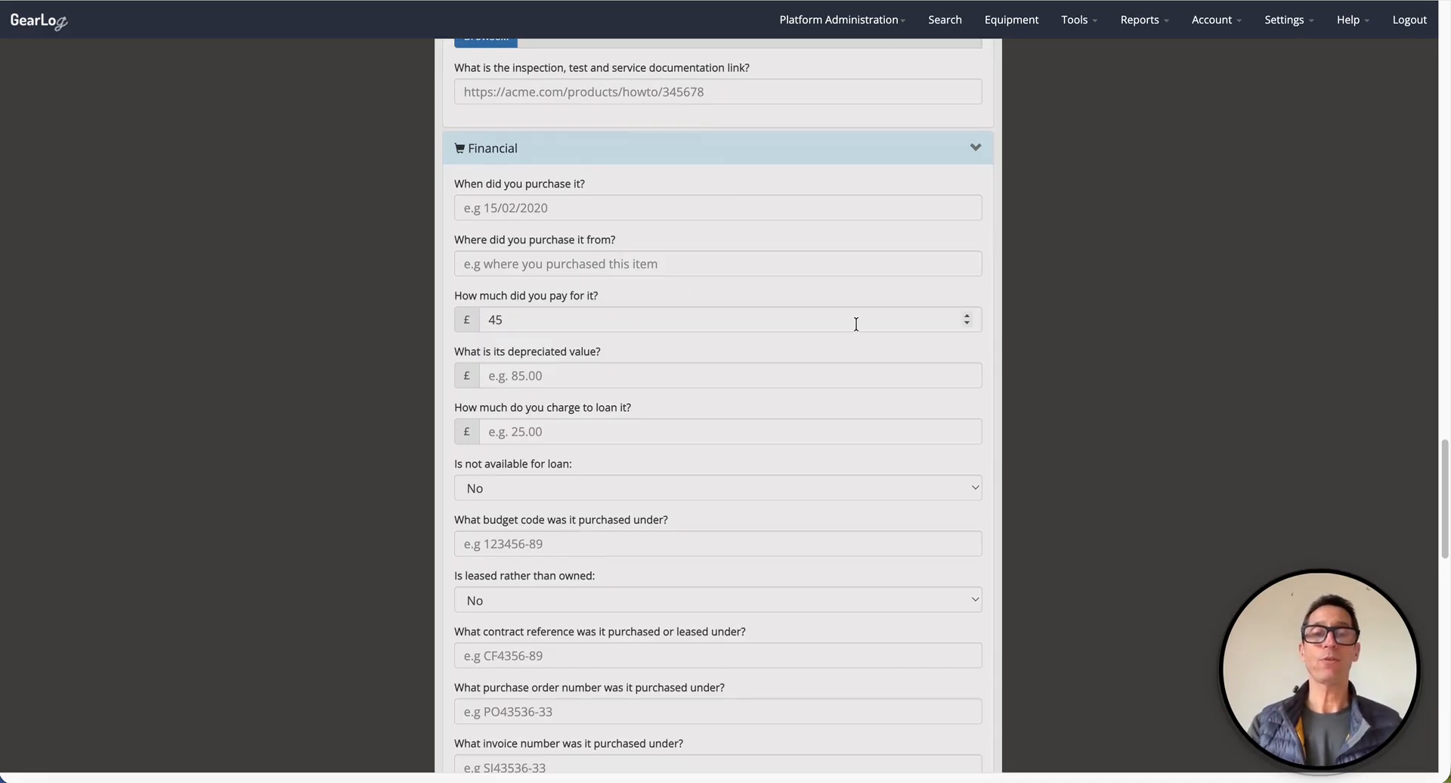
Examine the remaining financial fields, including depreciated value, loan availability, leasing, purchase references and the identifier in another asset management system.
left_click(542, 375)
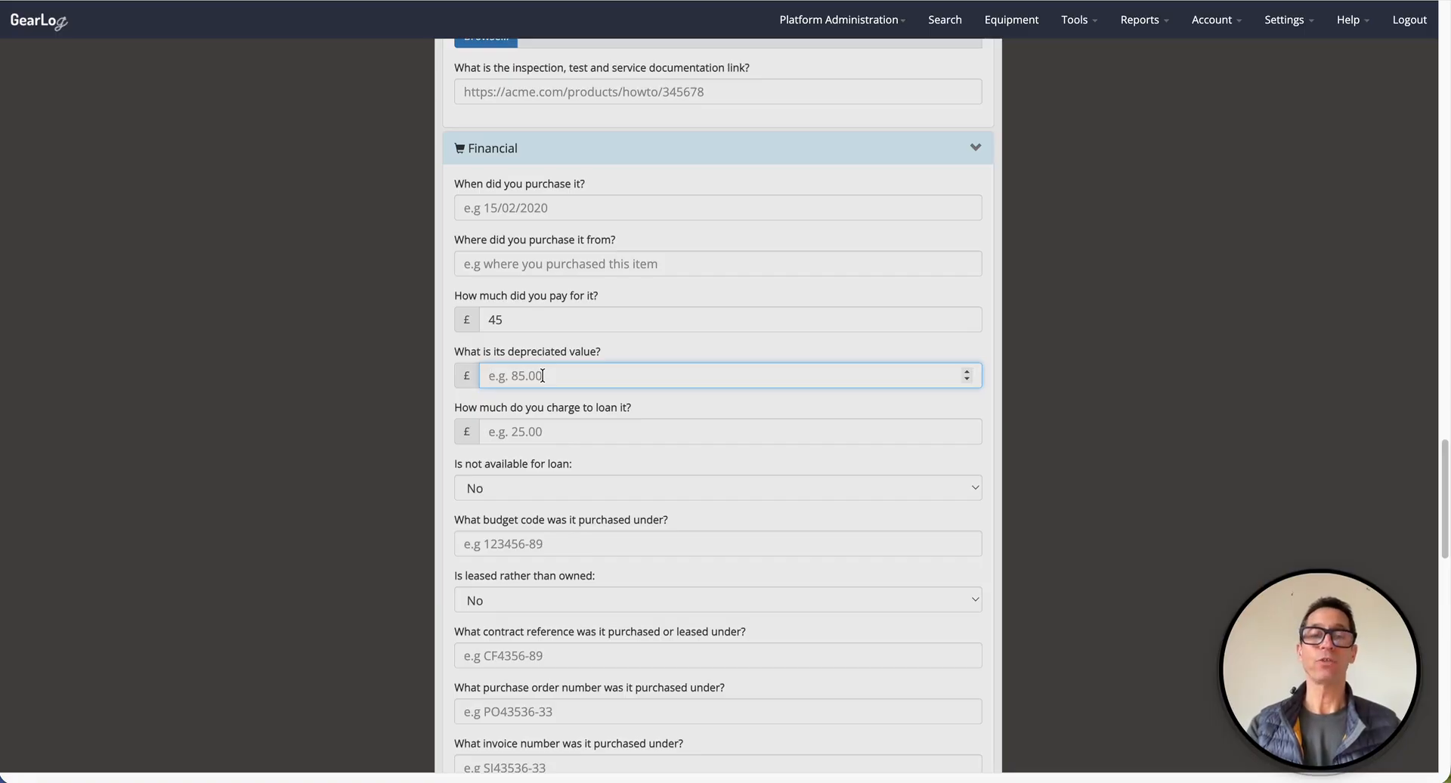
scroll(771, 390, "down", 2)
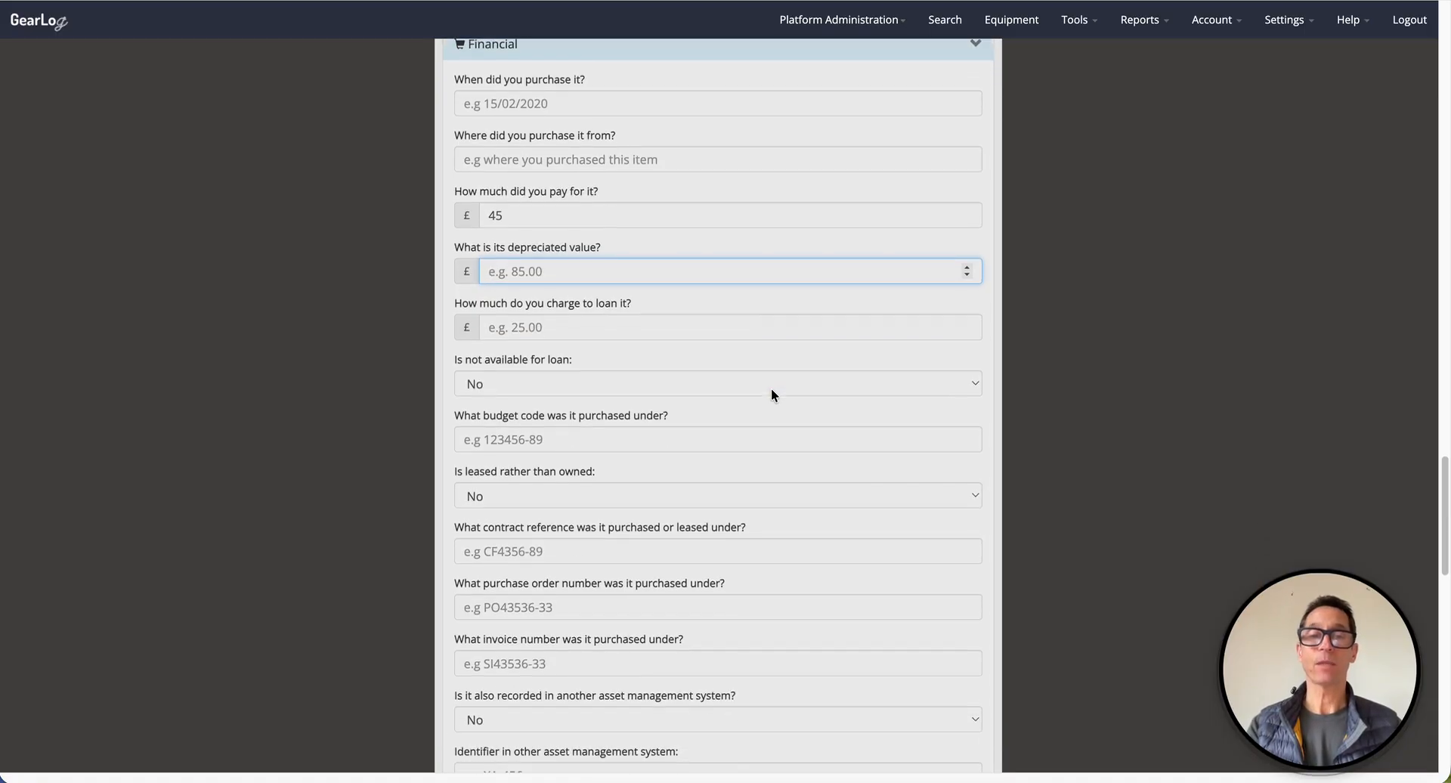
scroll(771, 389, "down", 2)
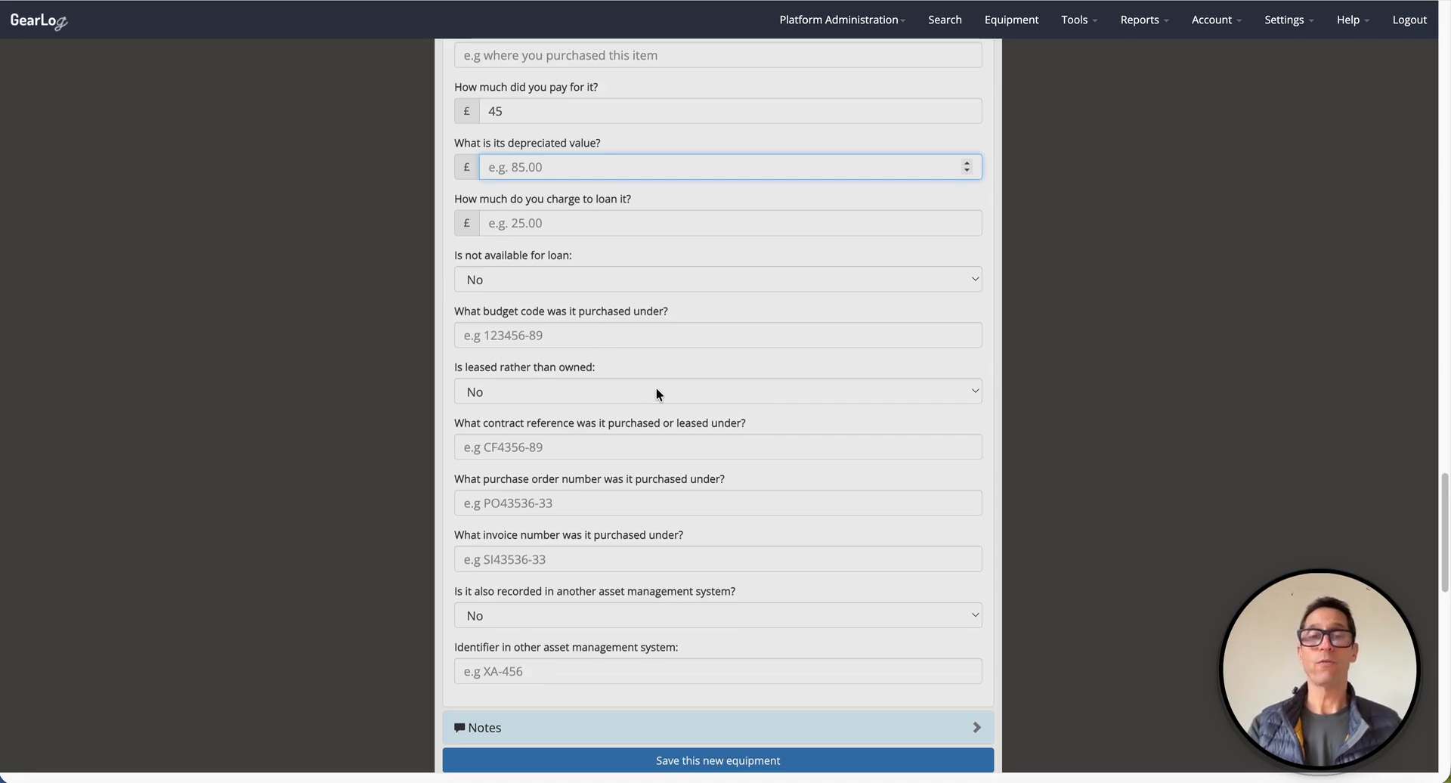
left_click(482, 666)
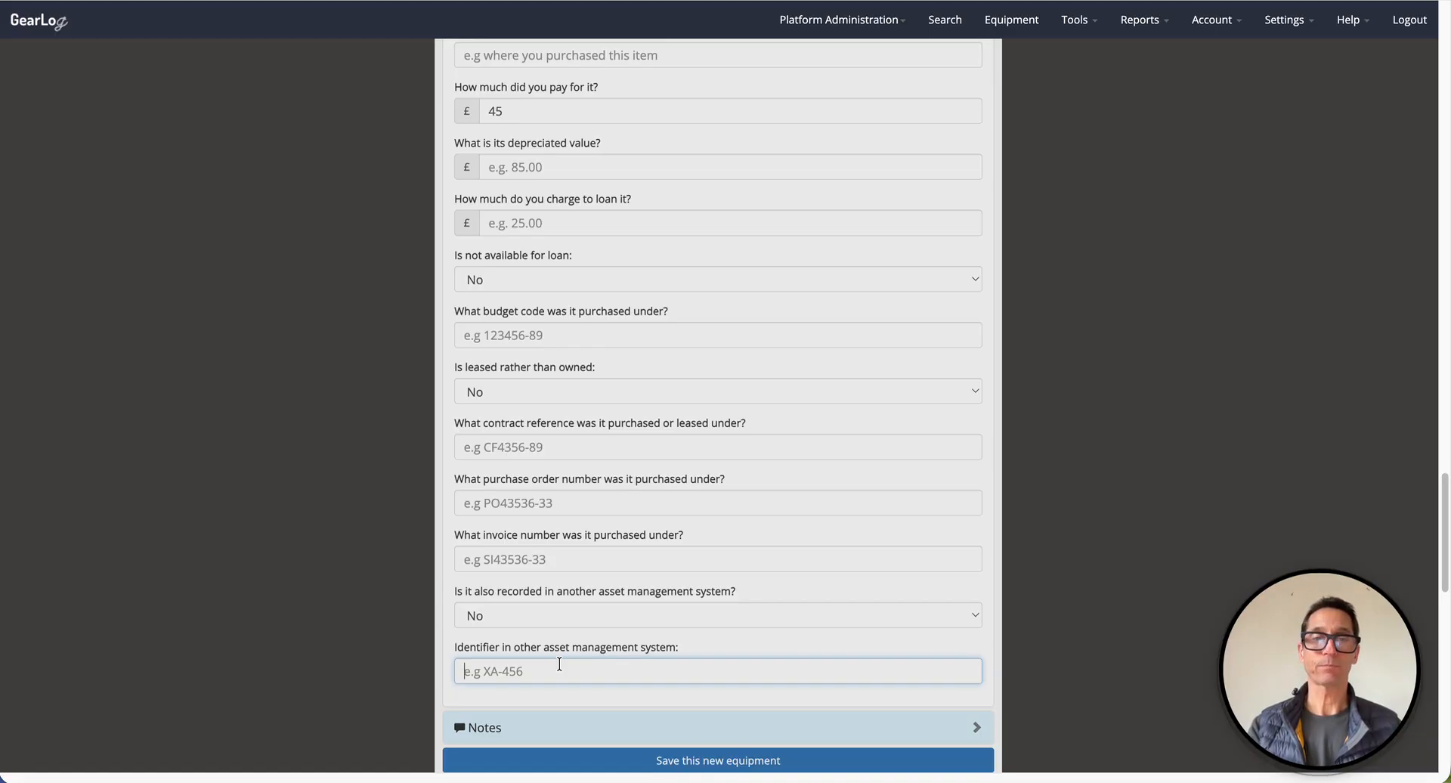
scroll(559, 664, "up", 3)
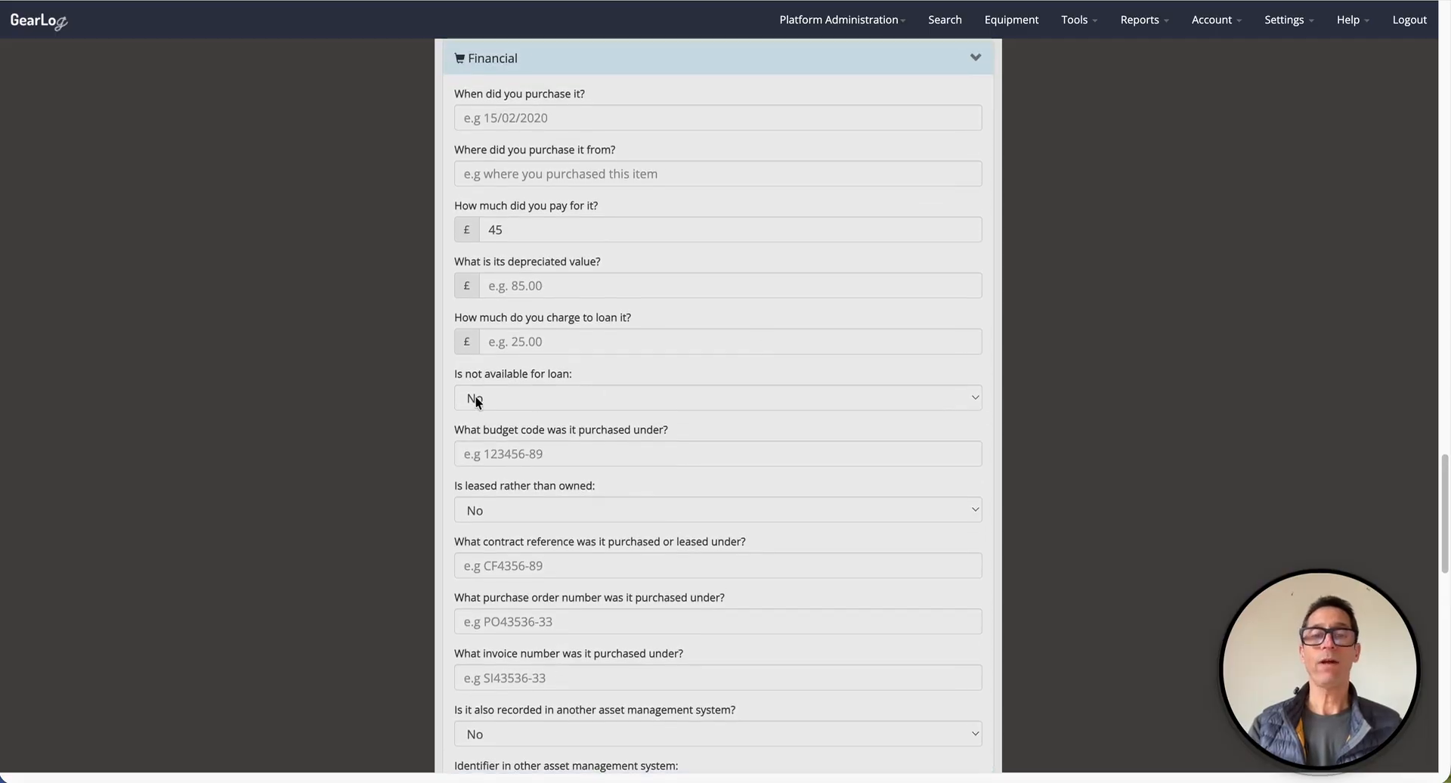
left_click_drag(457, 376, 578, 375)
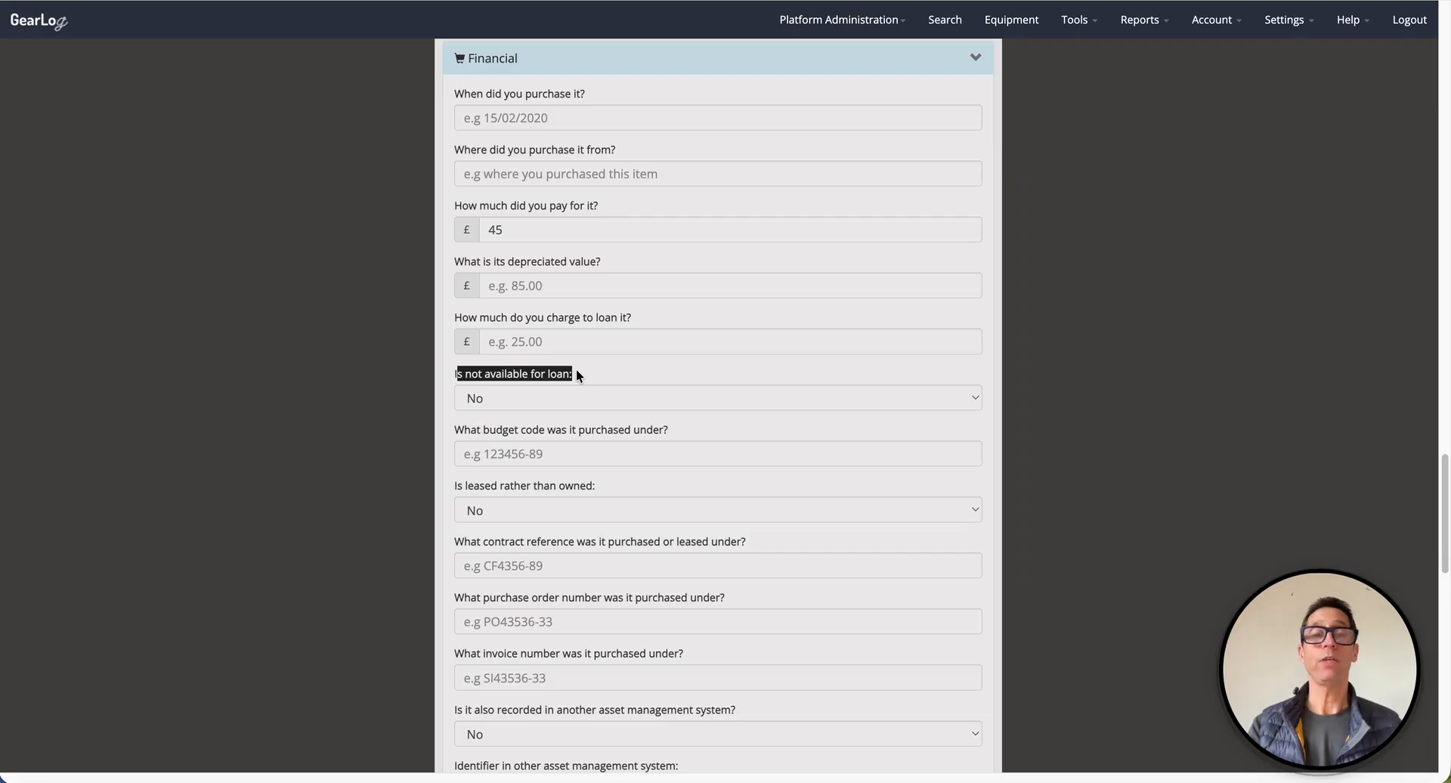
Expand the Notes section at the end of the equipment form and view its free-text field.
left_click(595, 369)
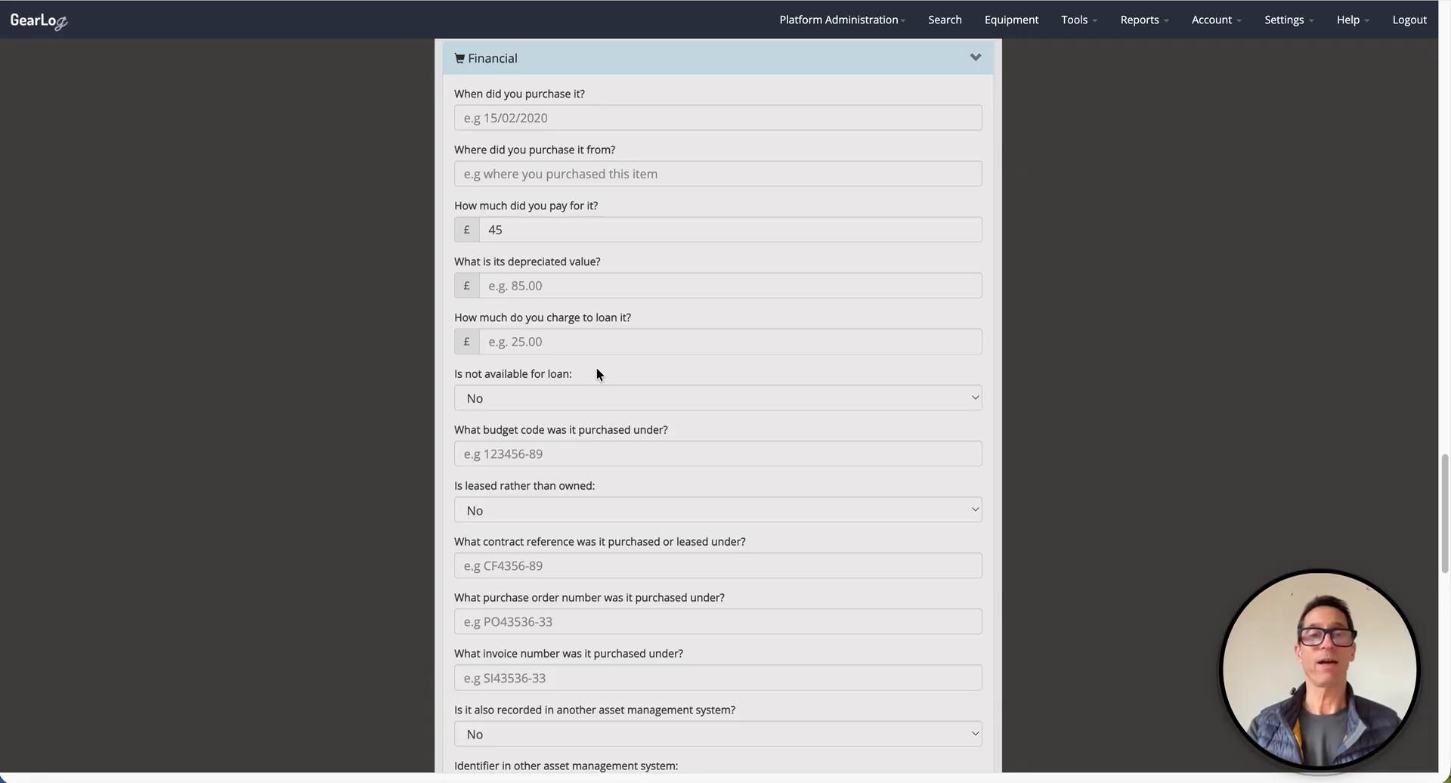
scroll(596, 373, "down", 4)
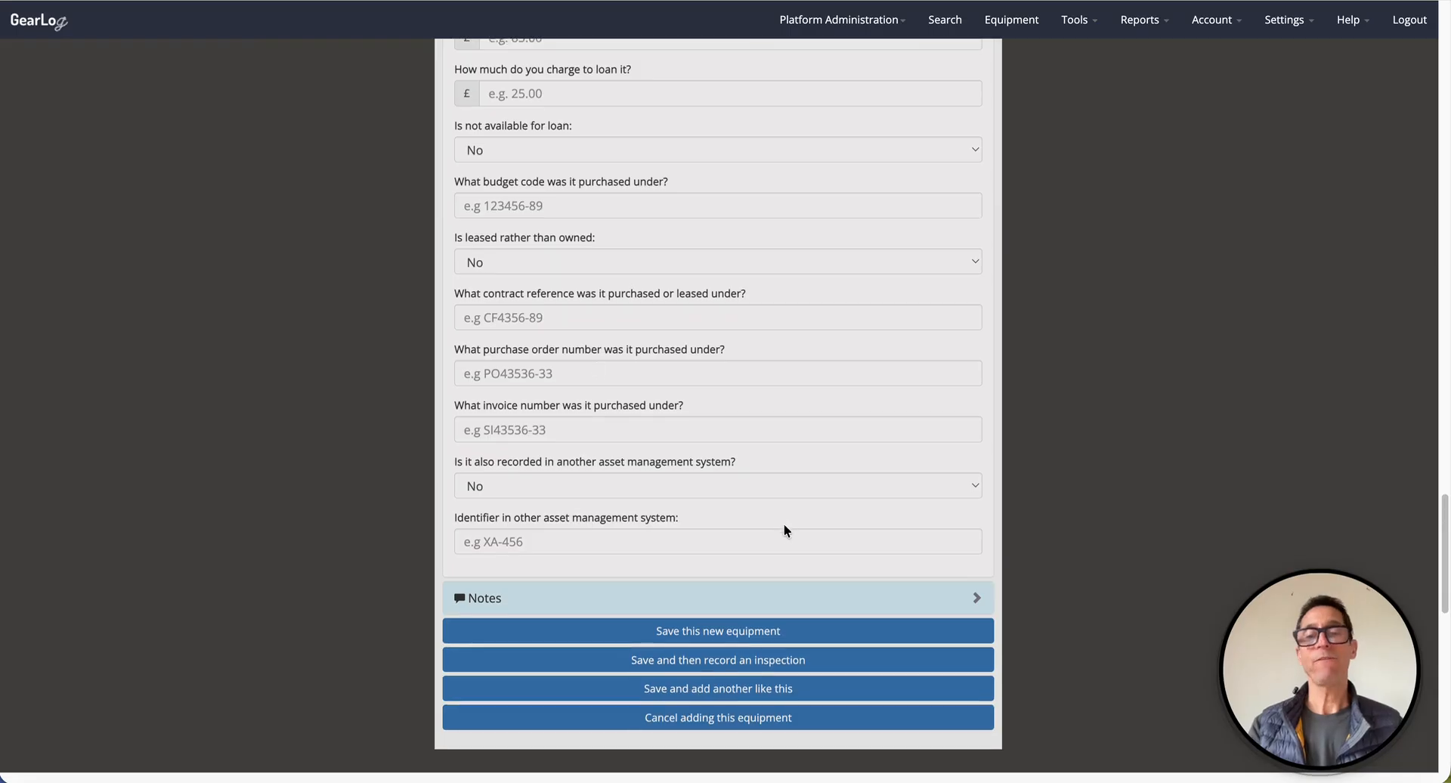
left_click(701, 609)
scroll(737, 601, "down", 1)
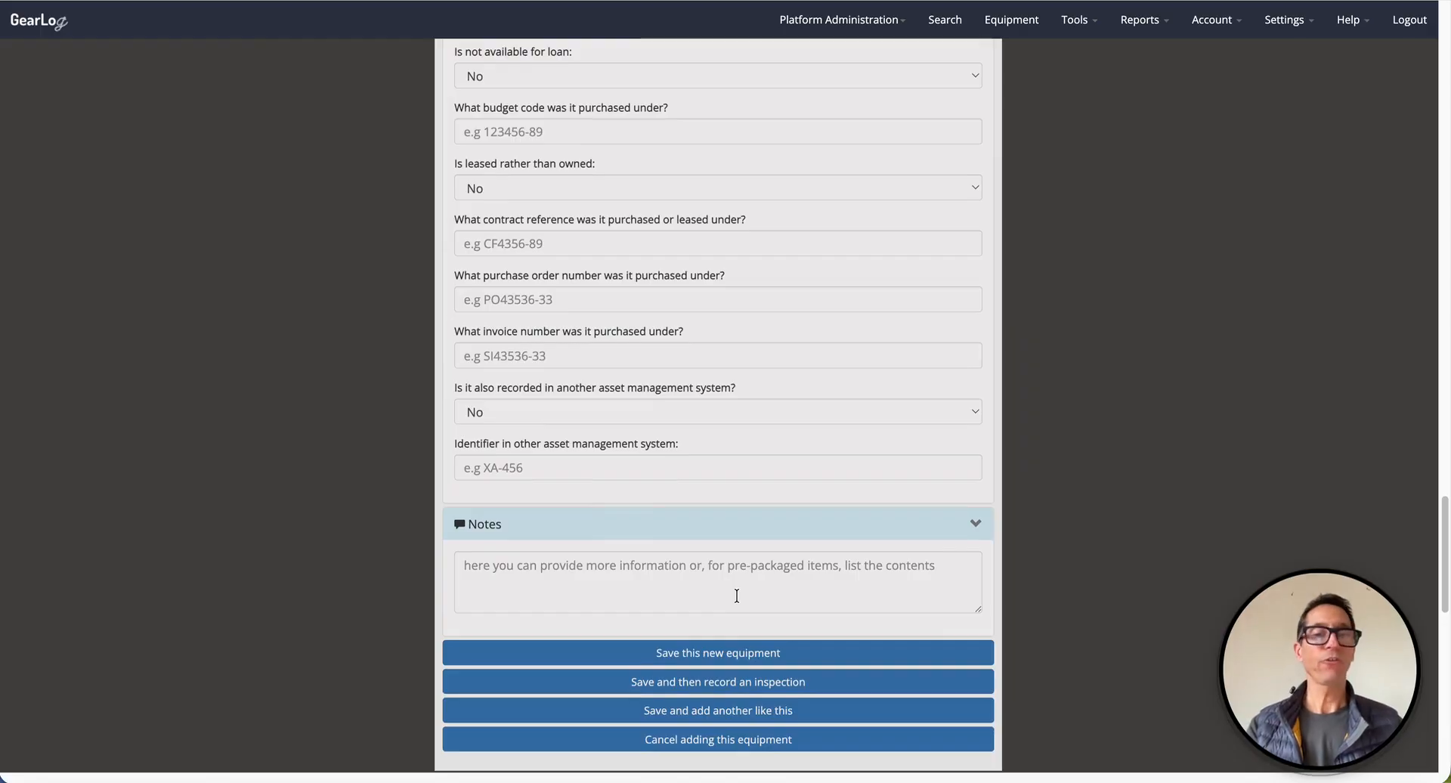
Review the new belay device's entries from the Financial section back up to the Essential Information.
scroll(737, 596, "up", 4)
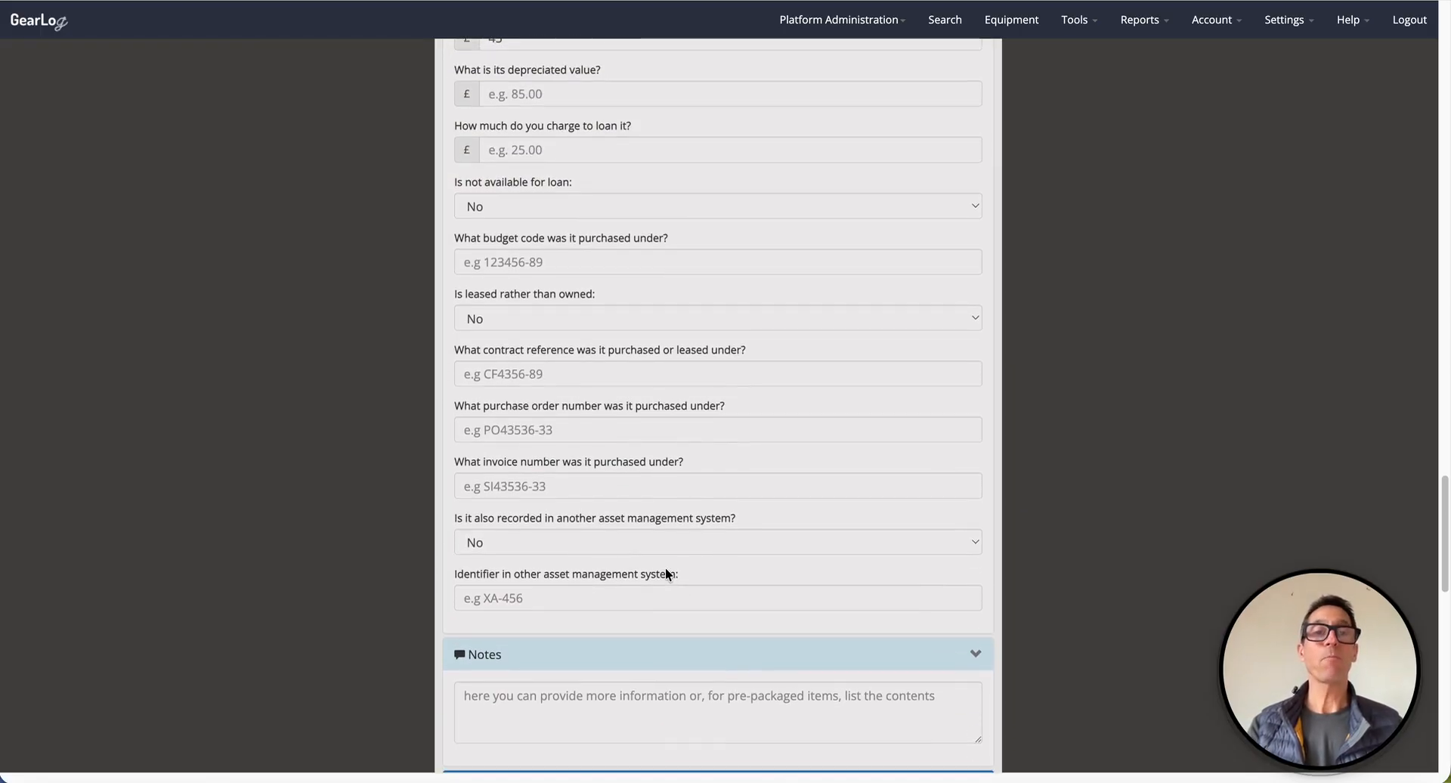
scroll(666, 573, "up", 4)
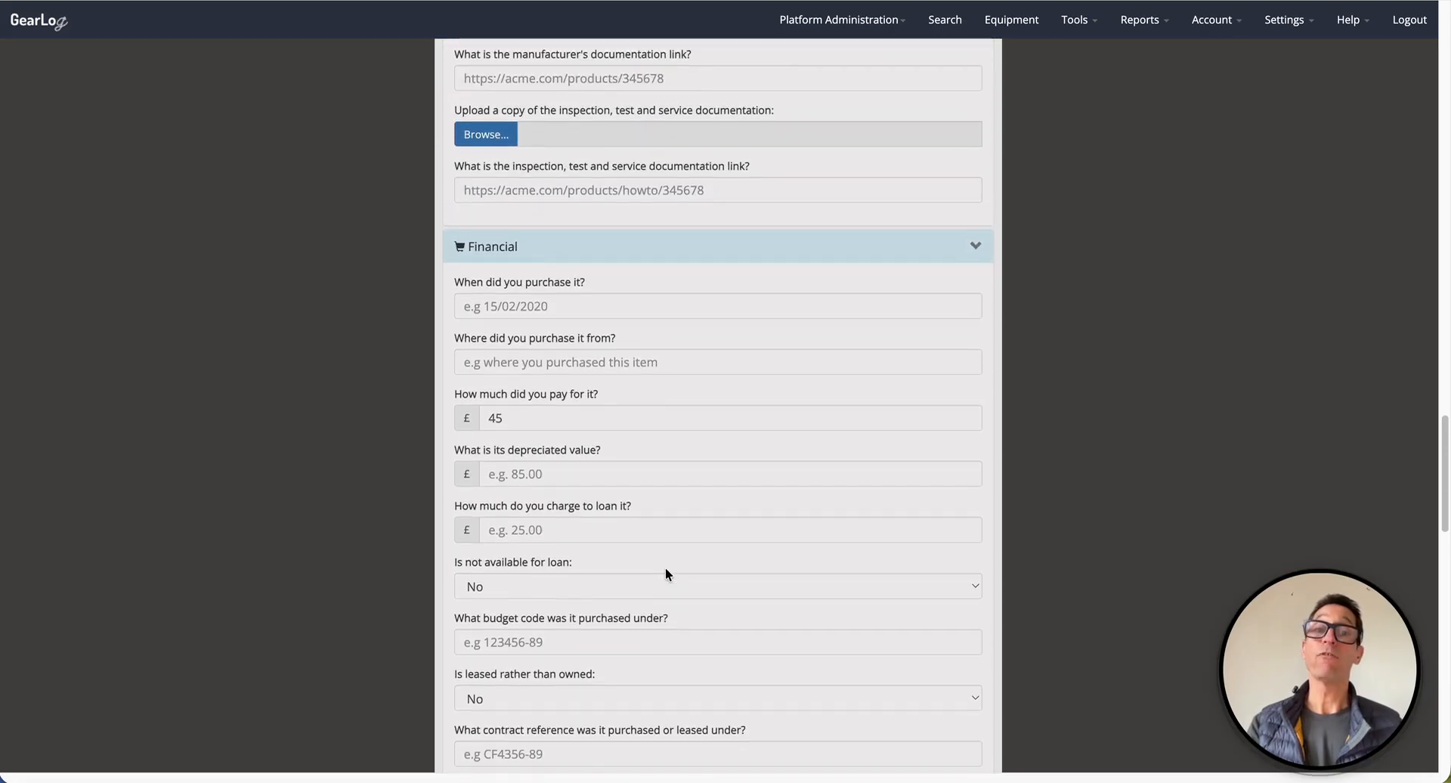
scroll(666, 573, "up", 5)
scroll(665, 573, "up", 4)
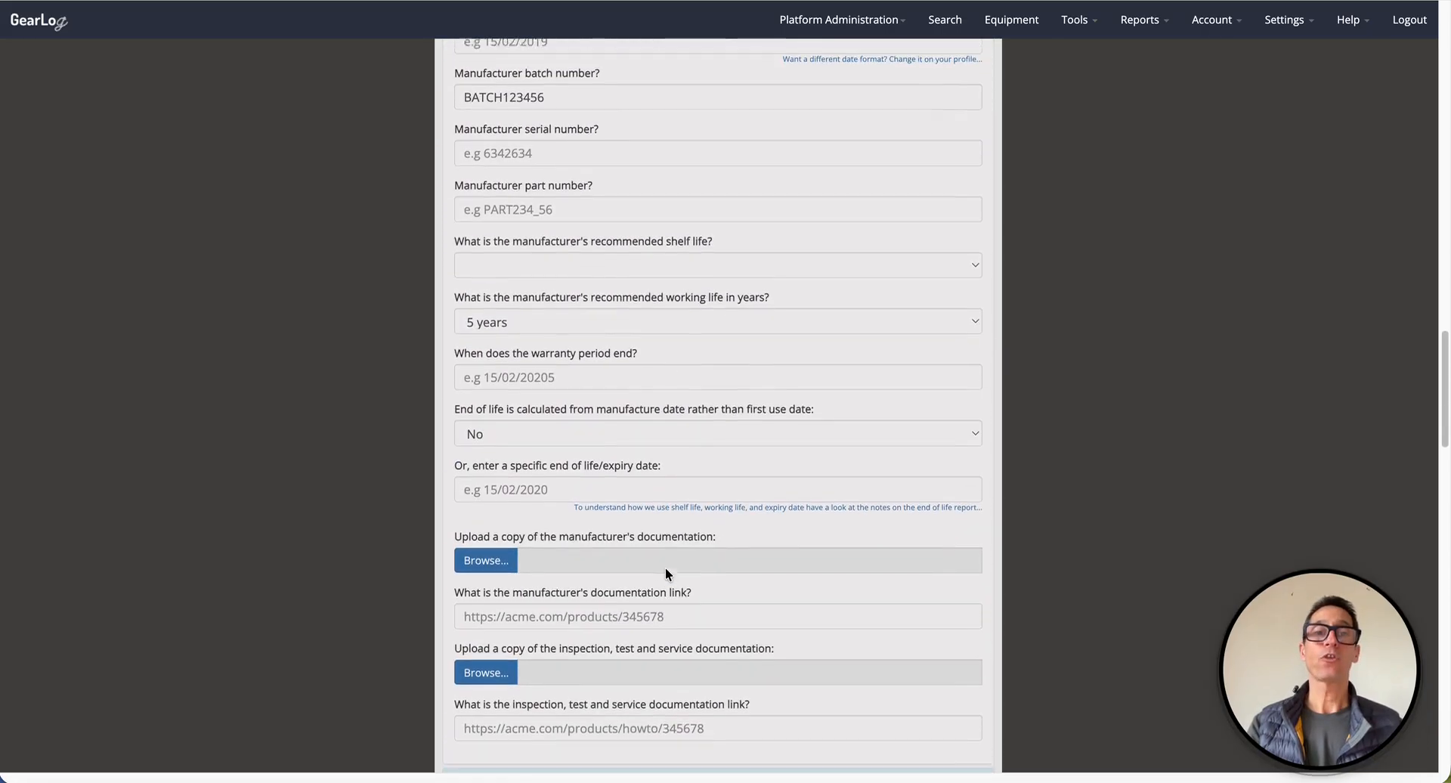
scroll(665, 574, "up", 3)
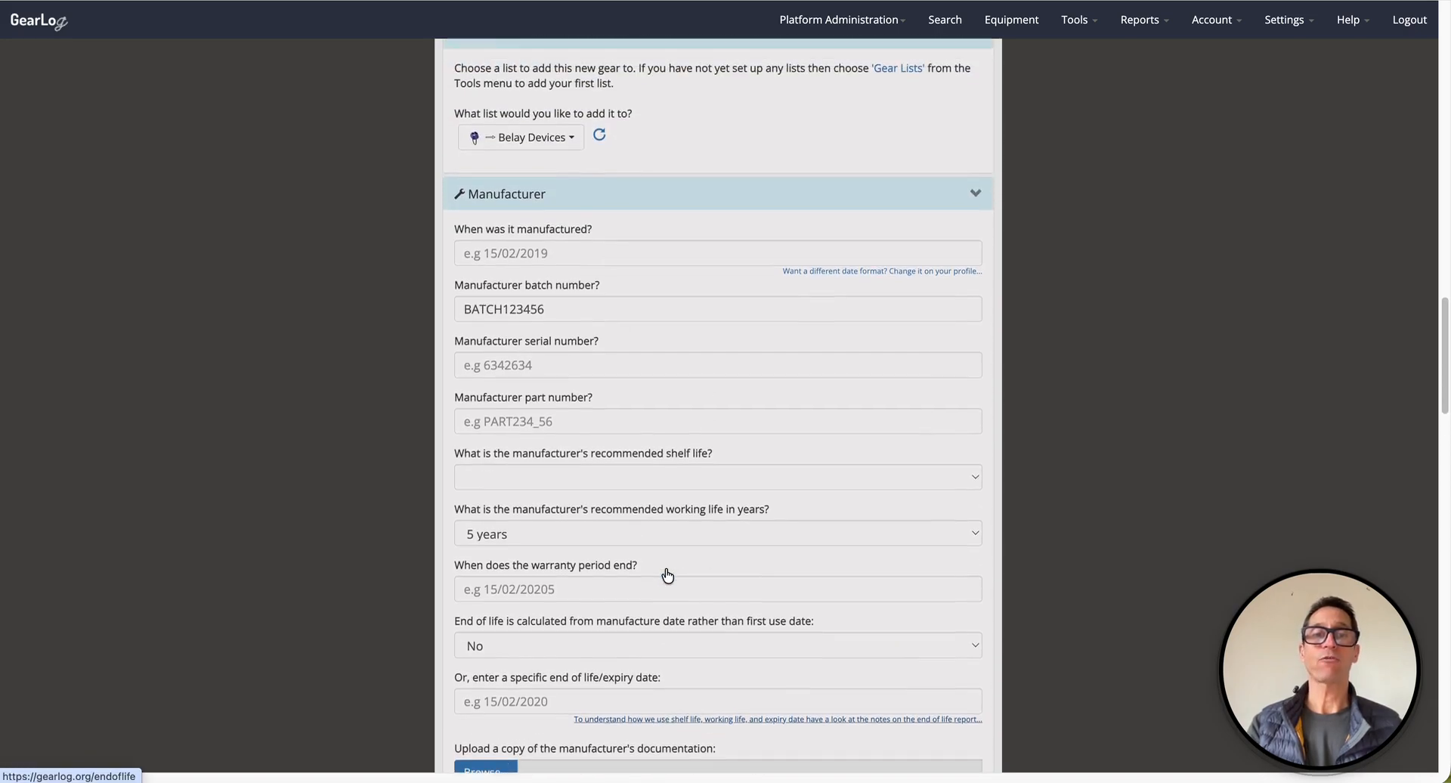
scroll(666, 575, "up", 8)
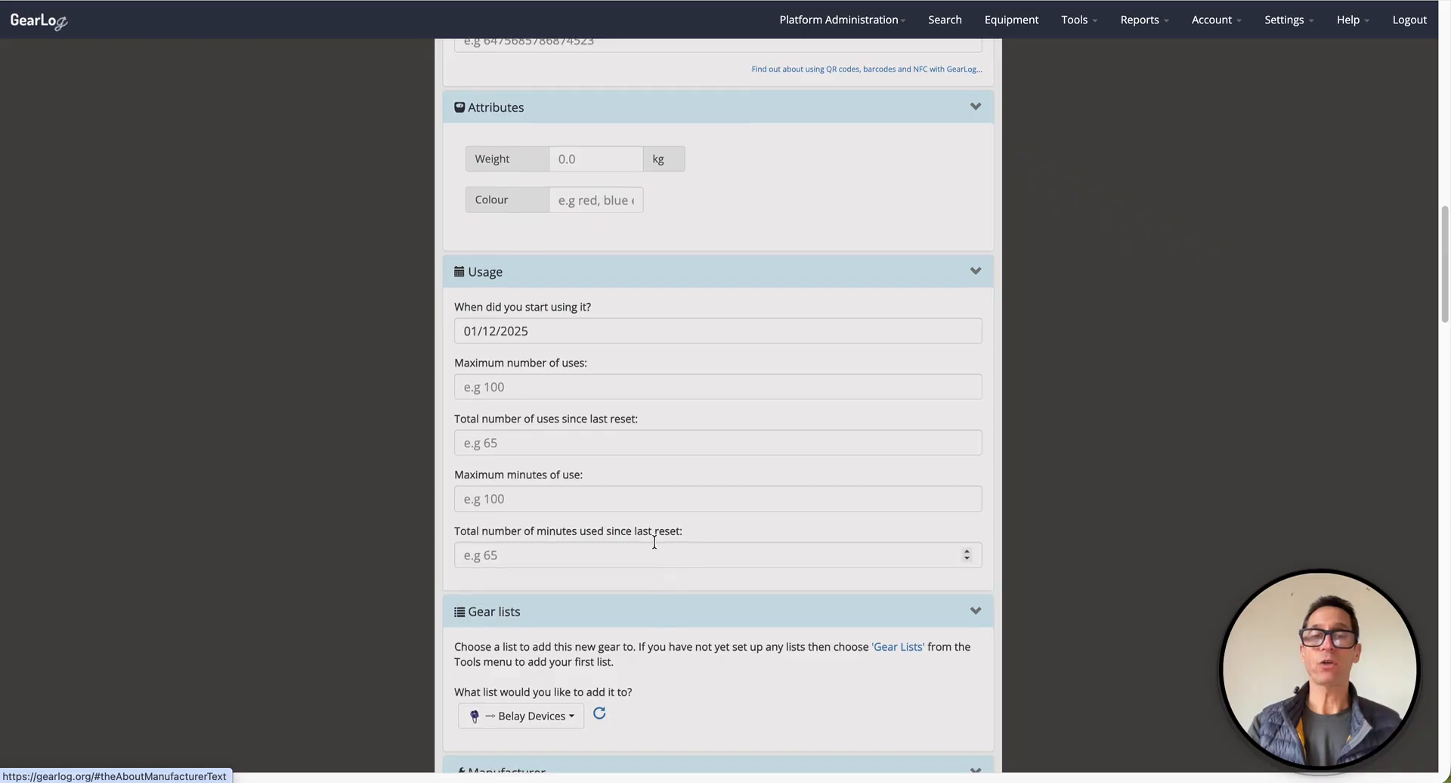
scroll(654, 542, "up", 1)
scroll(654, 542, "up", 7)
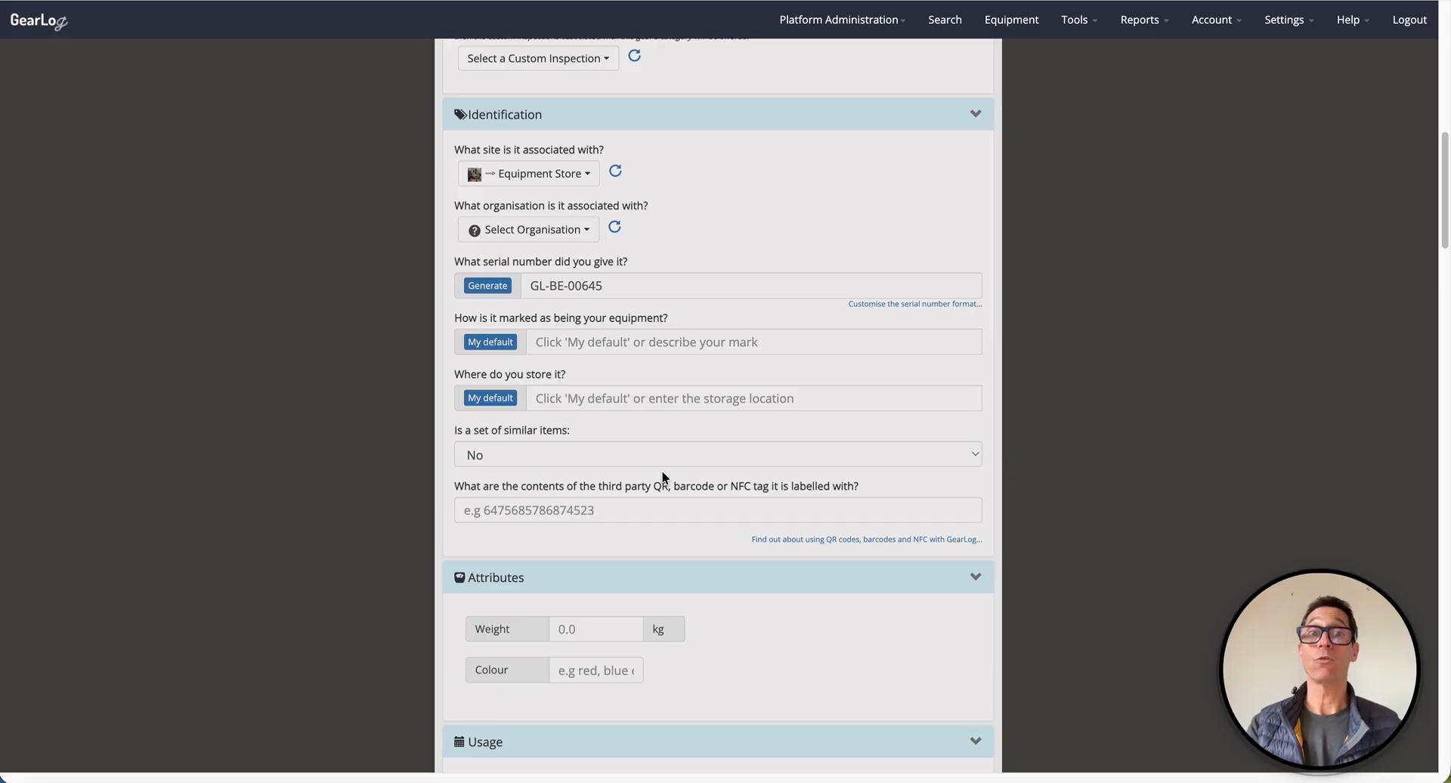
scroll(662, 472, "up", 5)
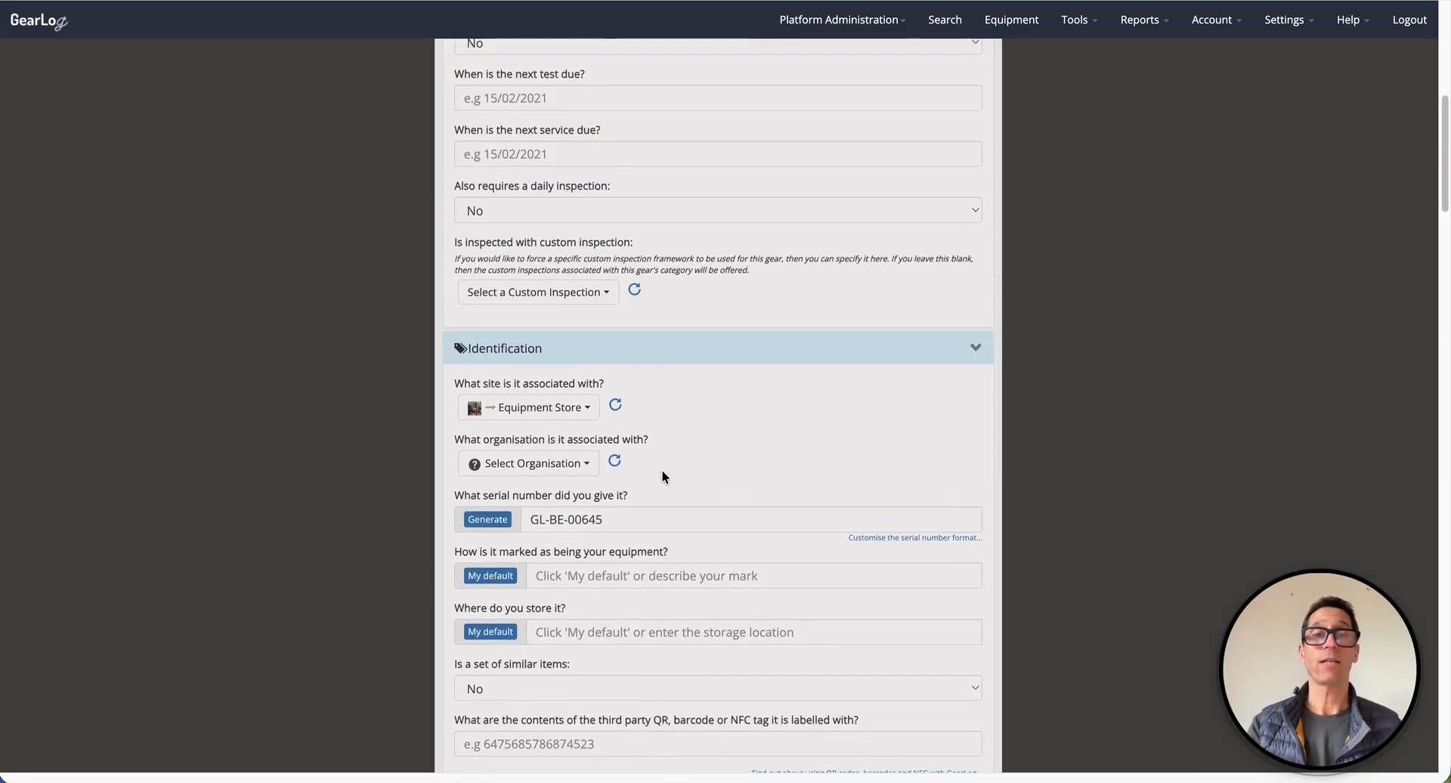
scroll(662, 473, "up", 1)
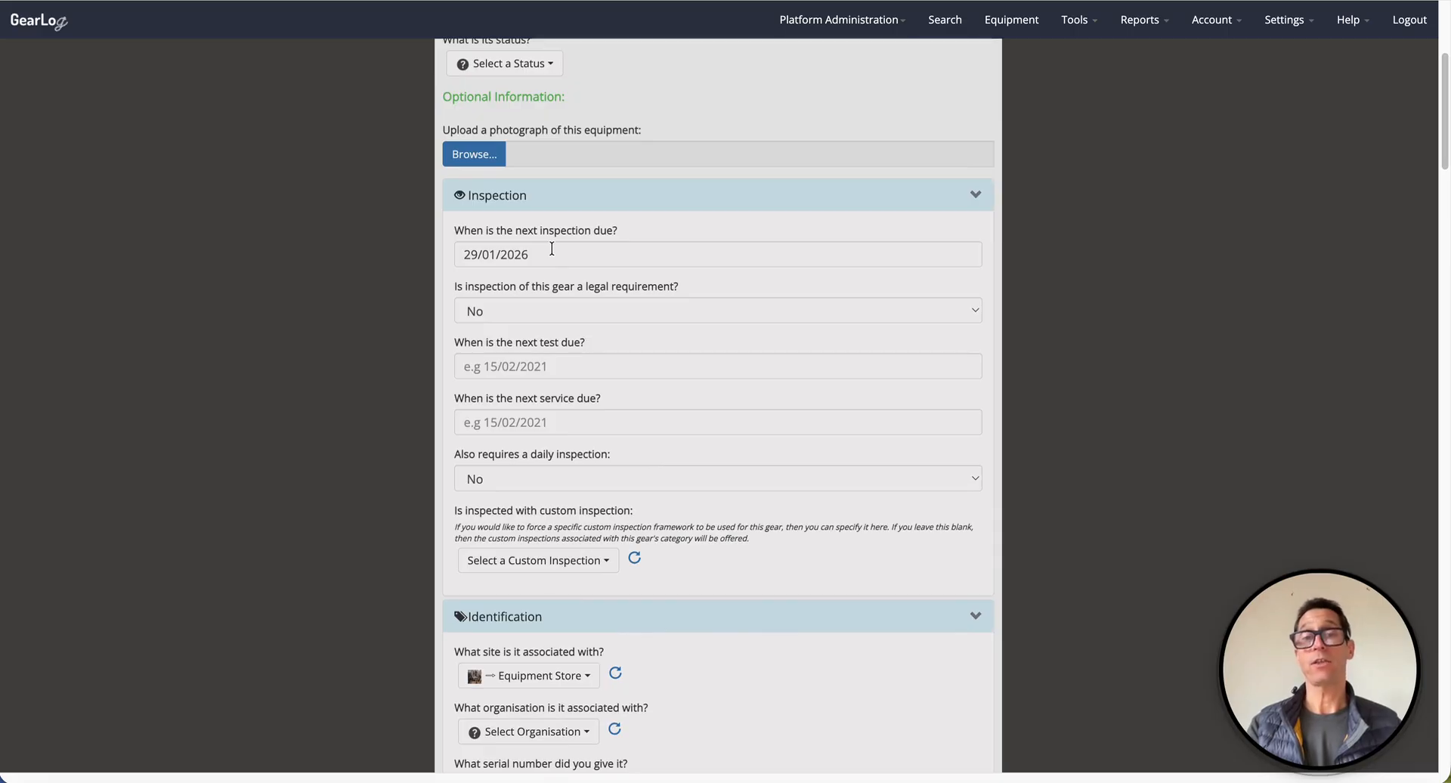
scroll(580, 256, "up", 3)
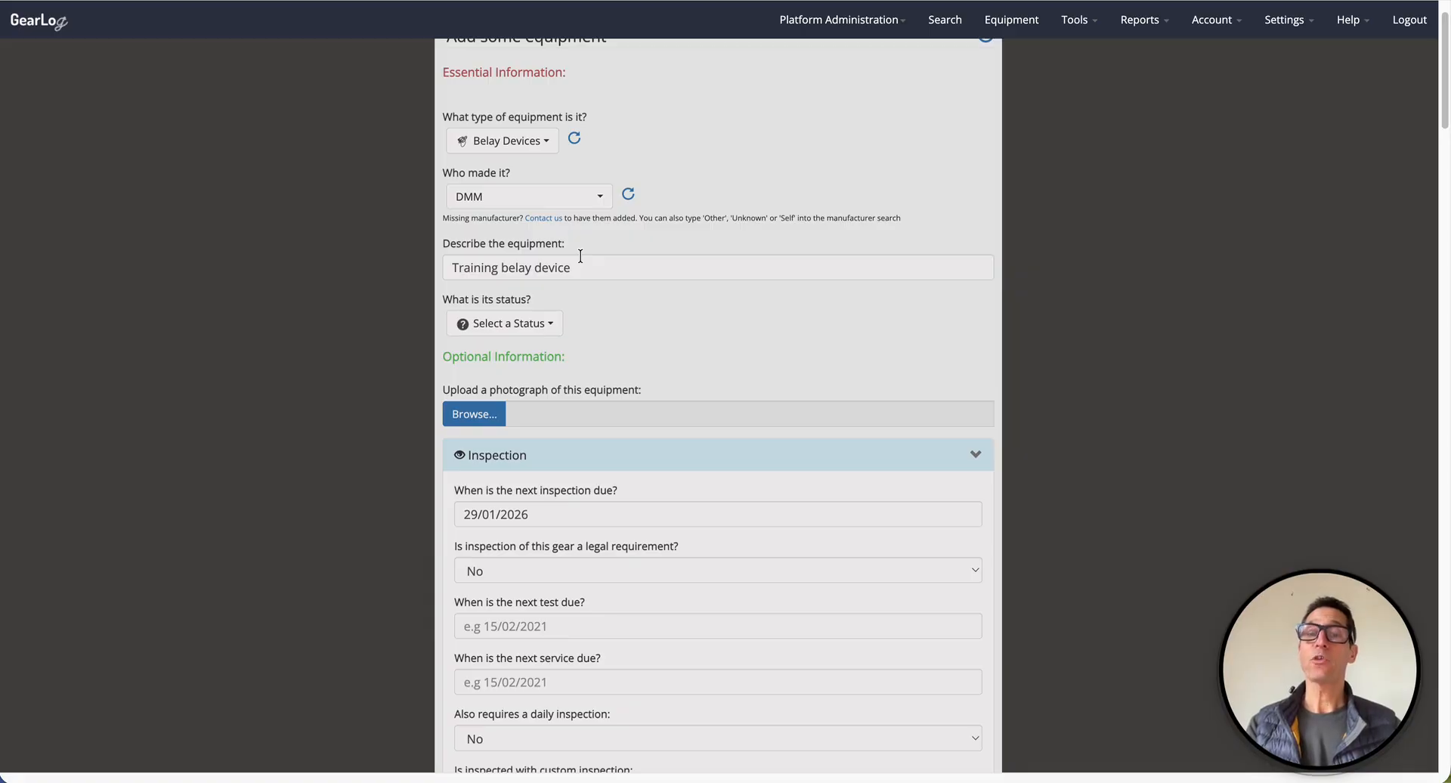
Open the Gear Field Settings page and expand its Financial section.
left_click(1285, 21)
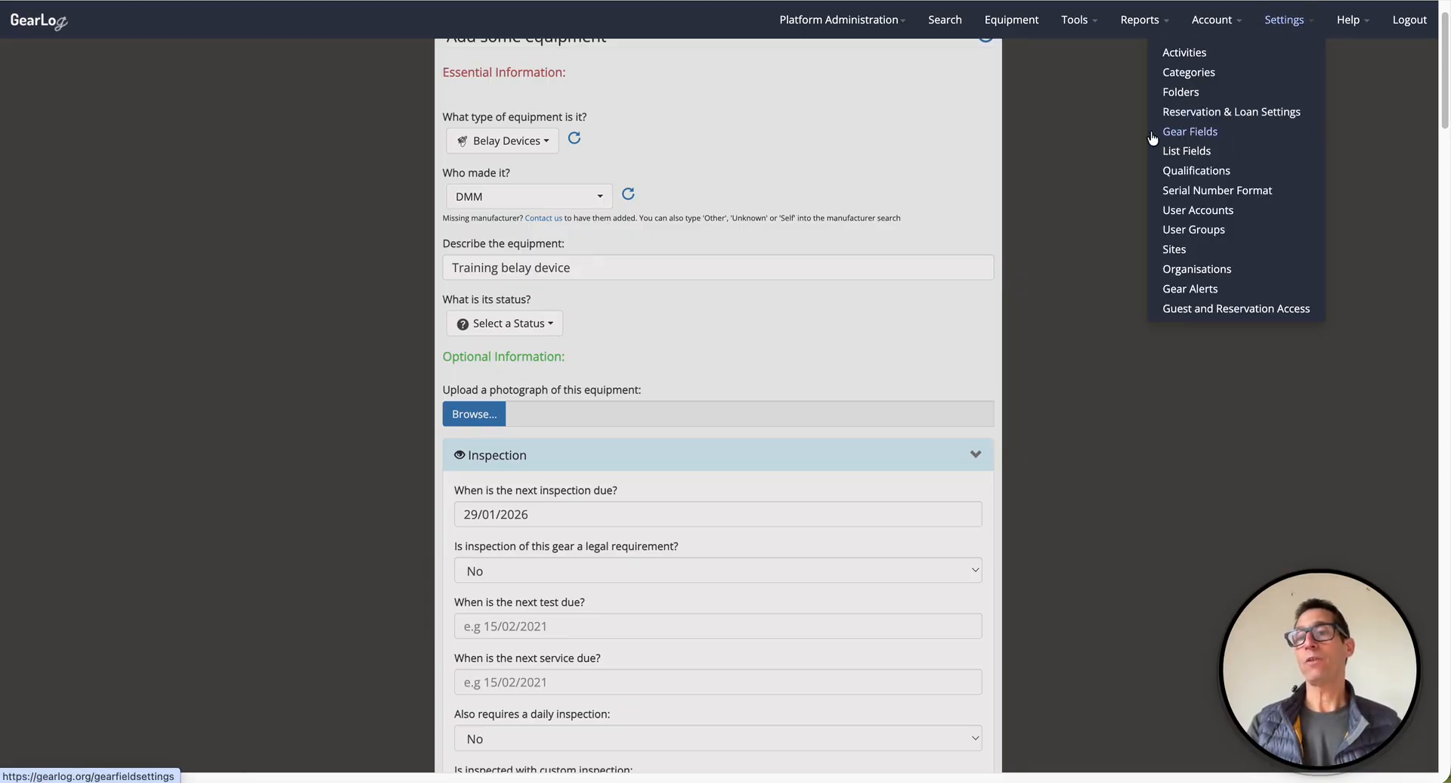
left_click(1190, 132)
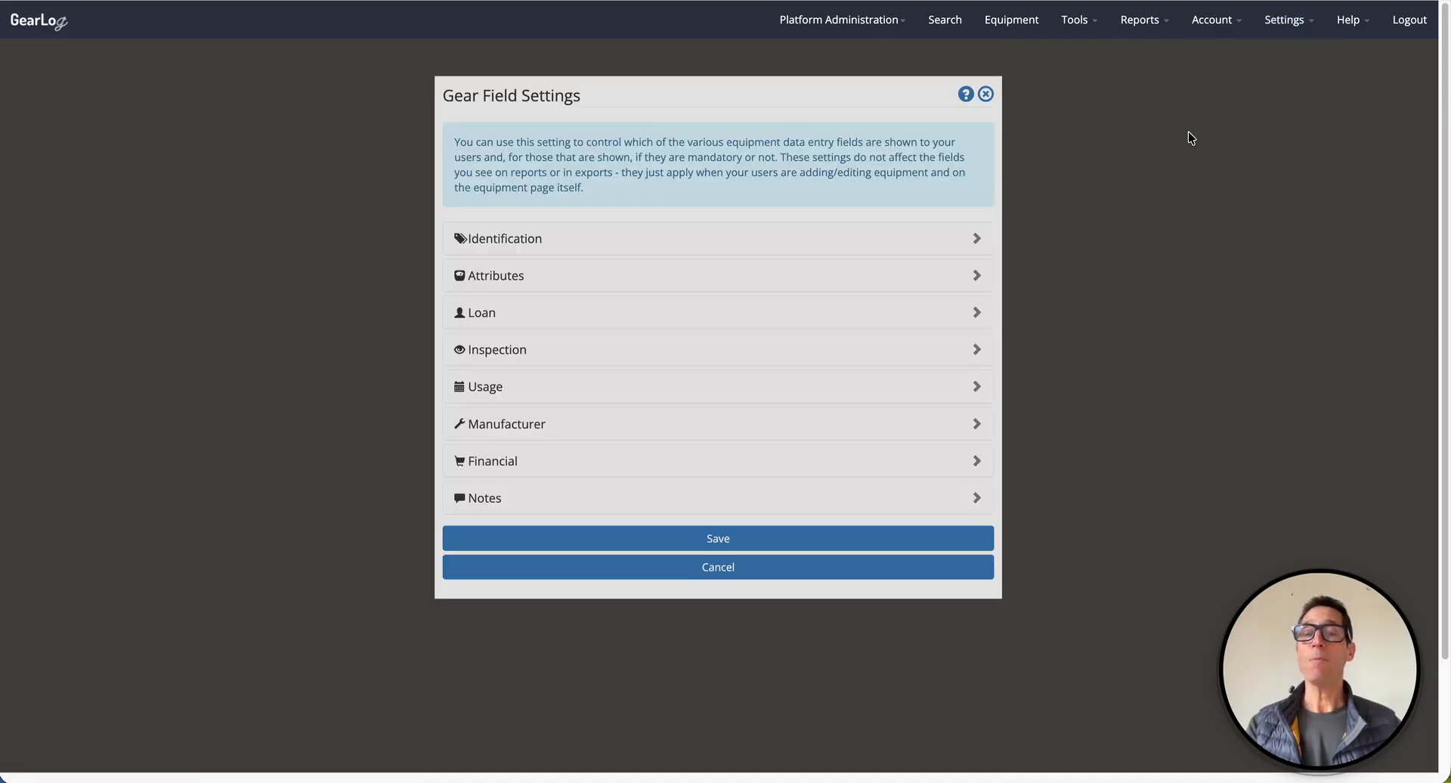
scroll(1122, 287, "down", 2)
scroll(1121, 292, "up", 1)
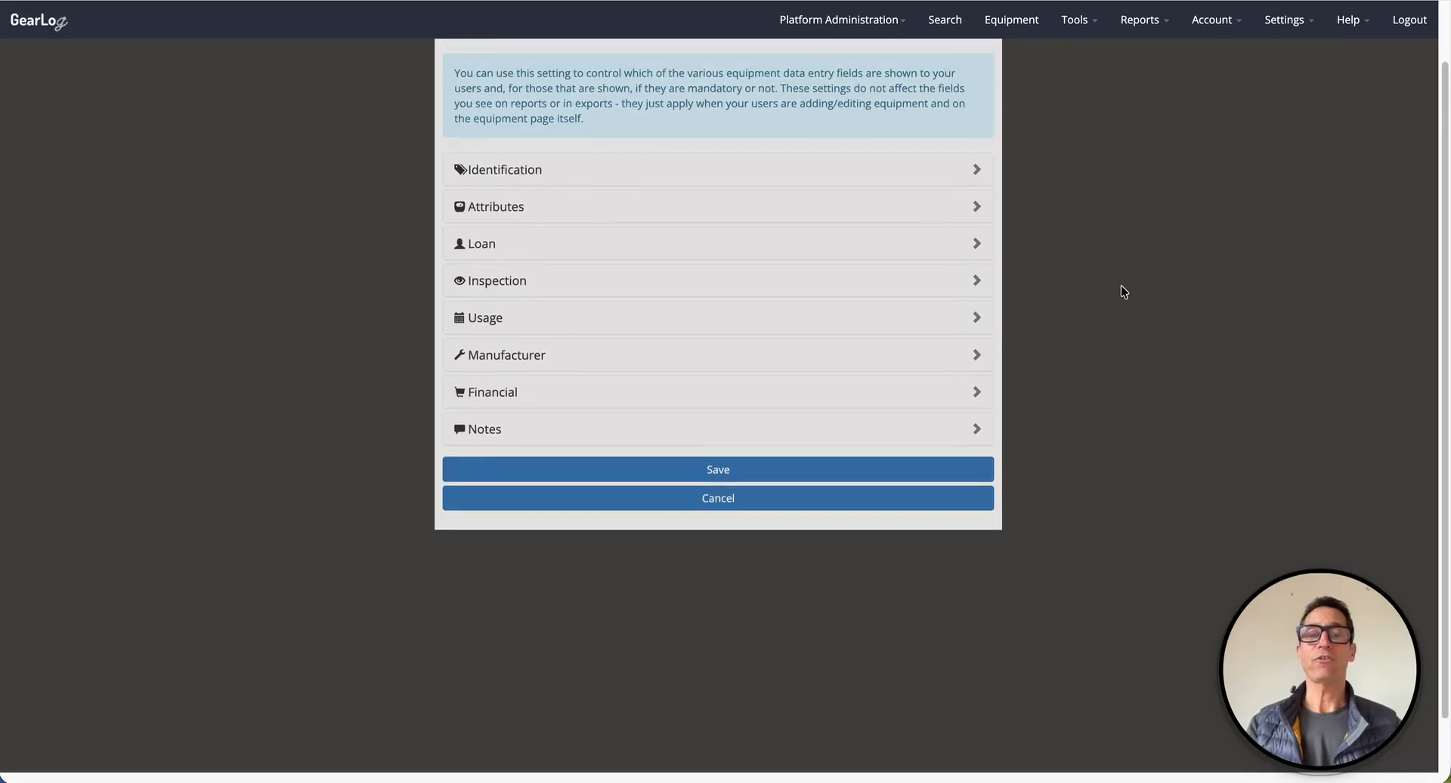
left_click(776, 393)
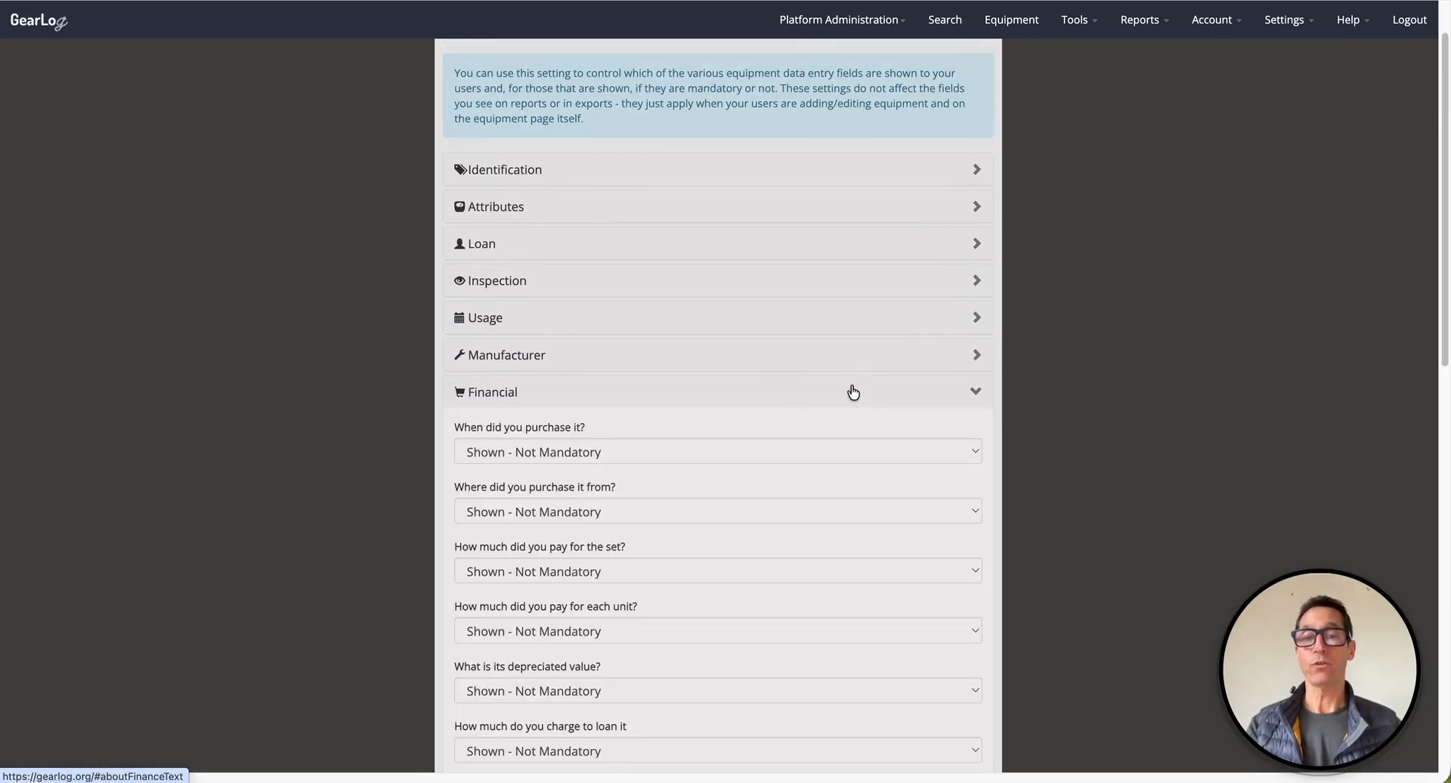
Set the financial field "When did you purchase it?" to Shown - Mandatory.
scroll(852, 391, "down", 1)
scroll(863, 382, "down", 1)
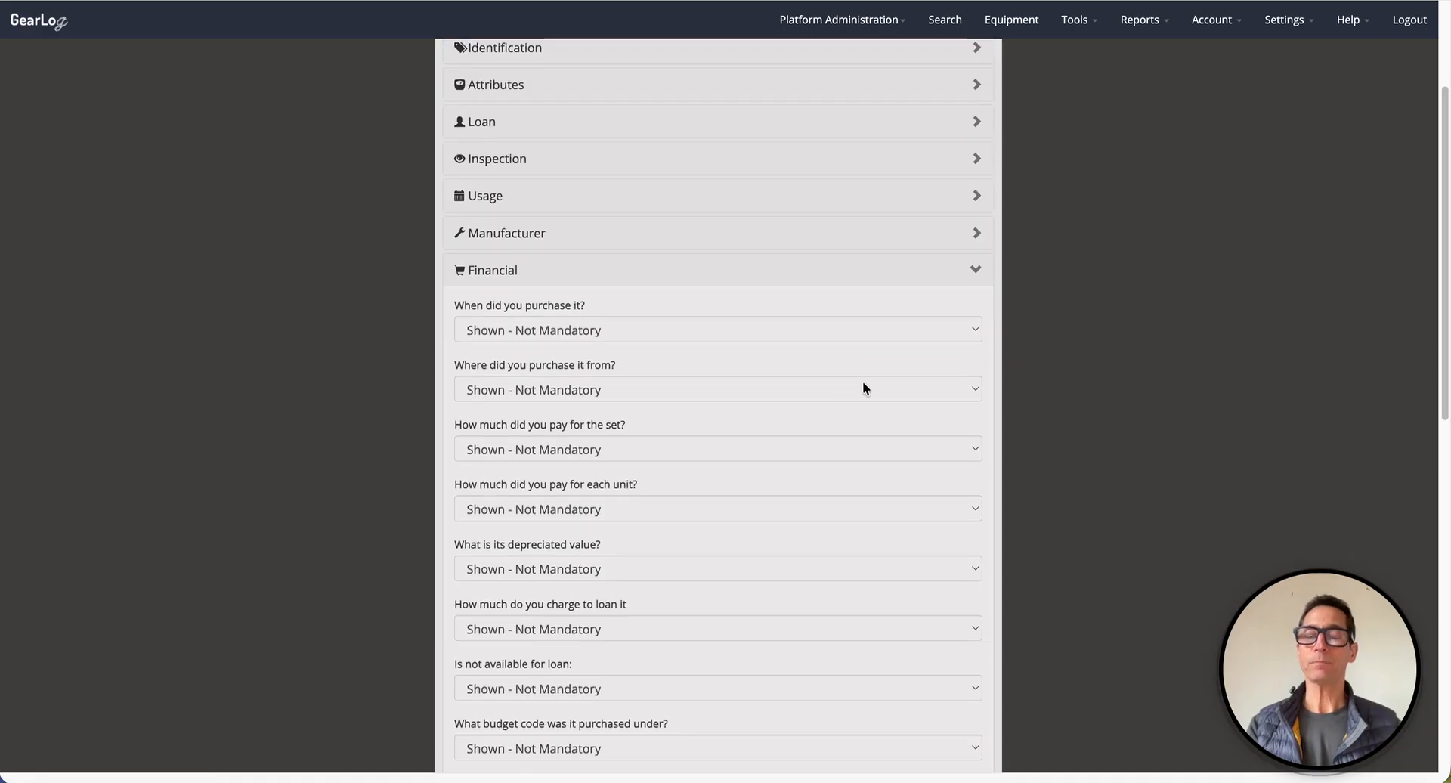
scroll(469, 257, "down", 1)
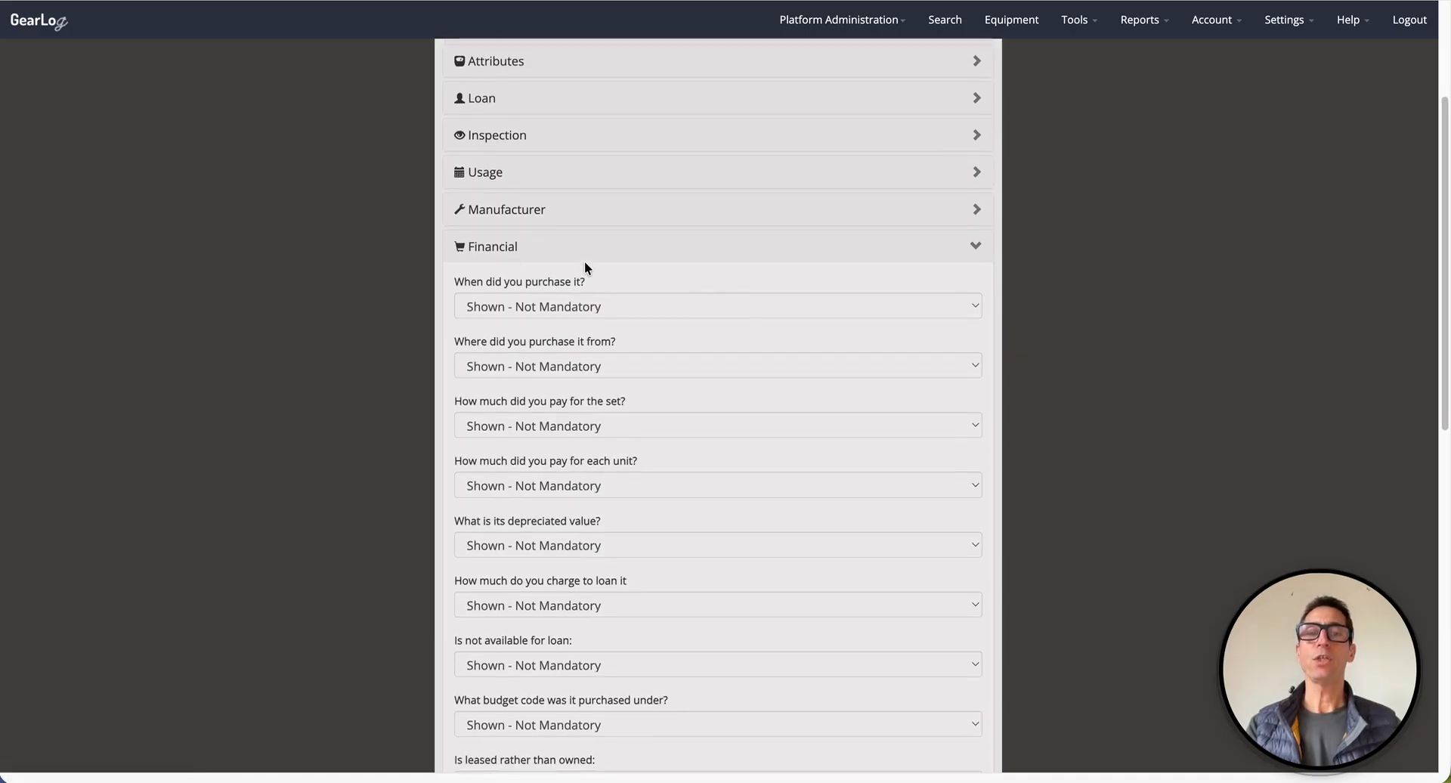
left_click(547, 305)
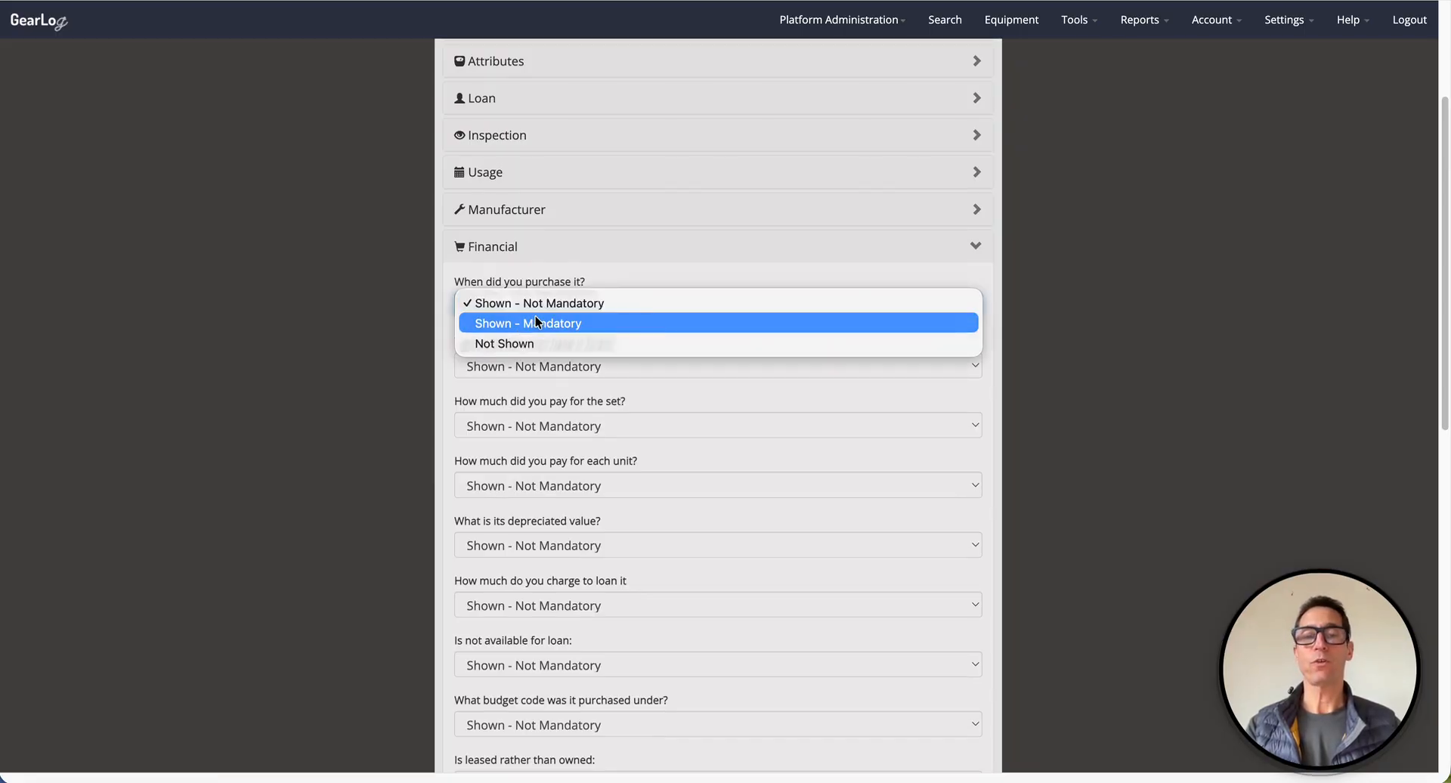
left_click(522, 327)
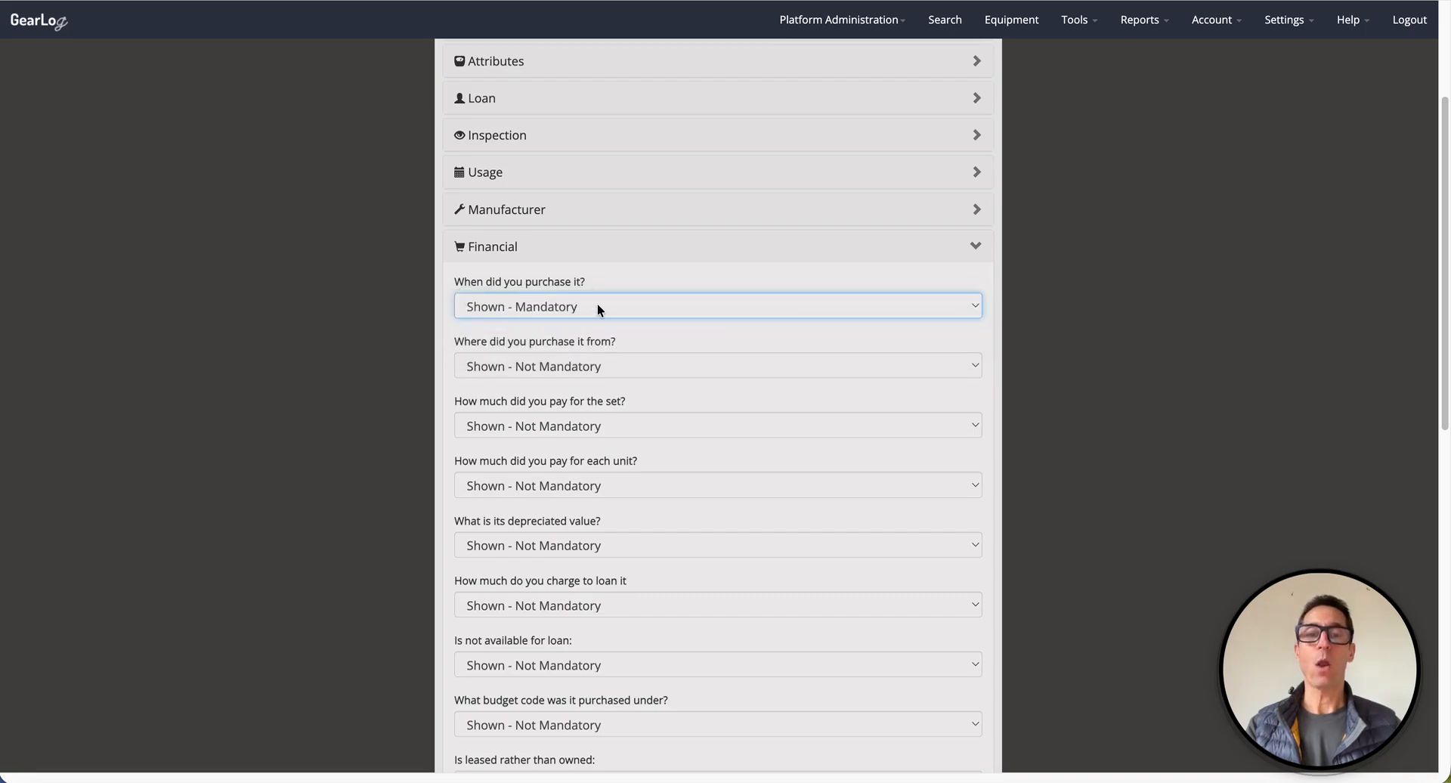
Set the financial field "What is its depreciated value?" to Not Shown and review the remaining field settings.
scroll(597, 310, "down", 2)
scroll(743, 327, "down", 2)
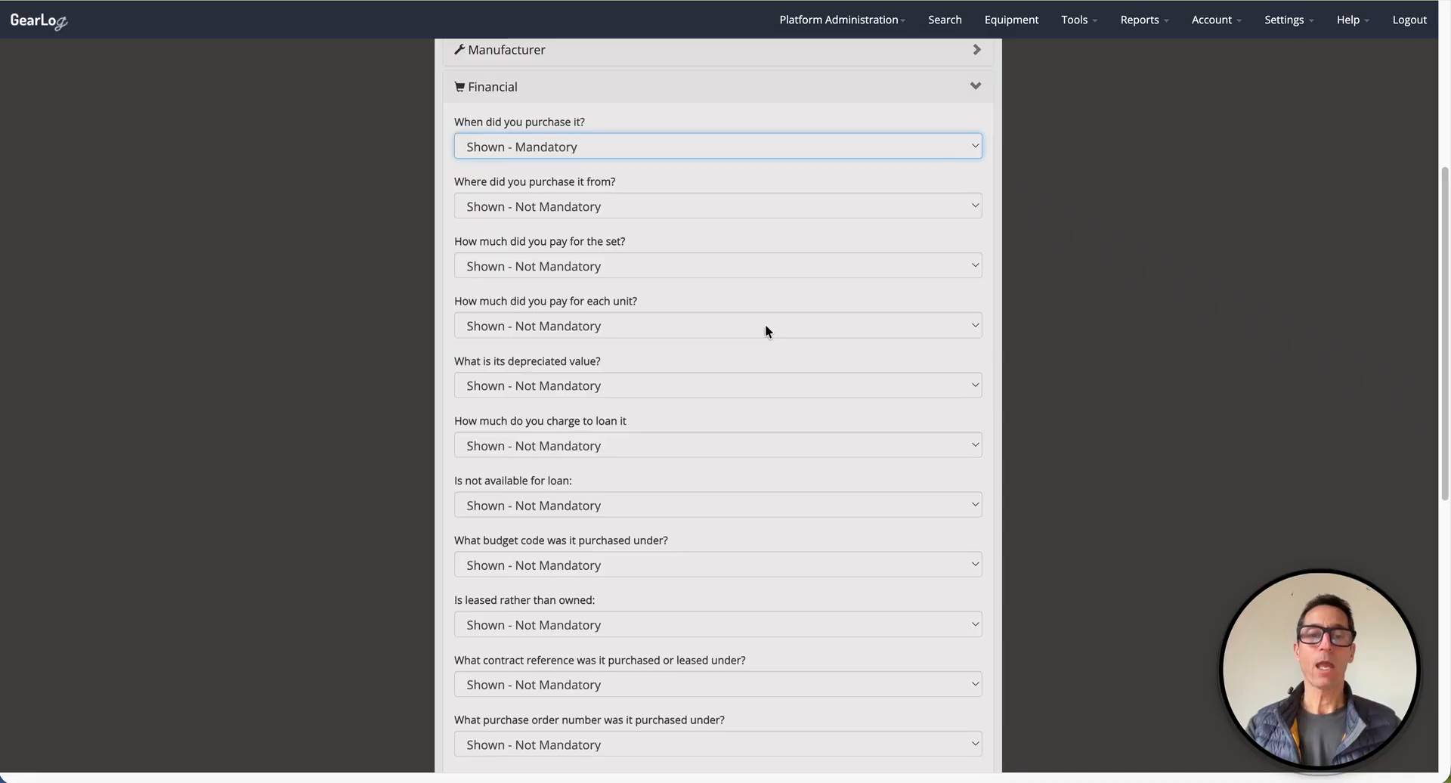
left_click(496, 385)
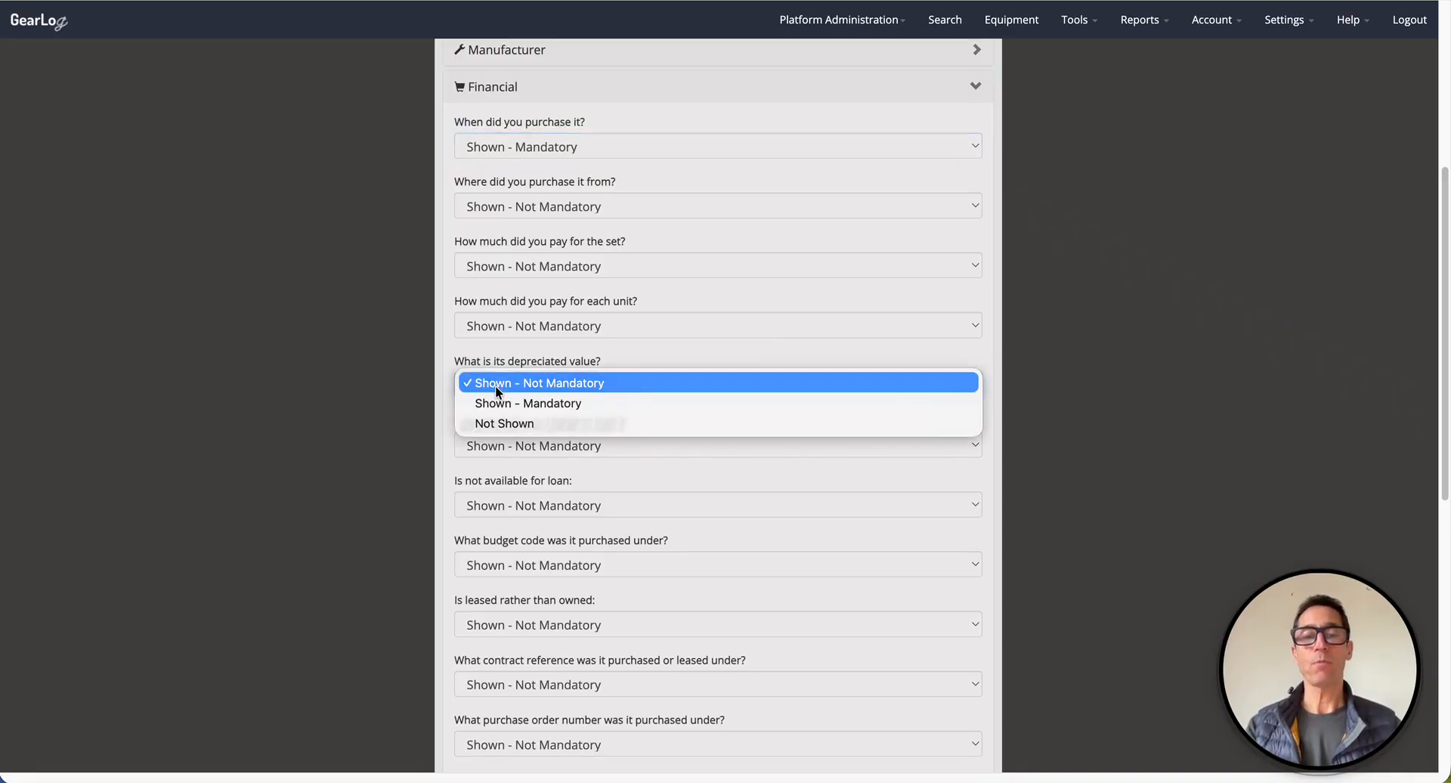
left_click(603, 424)
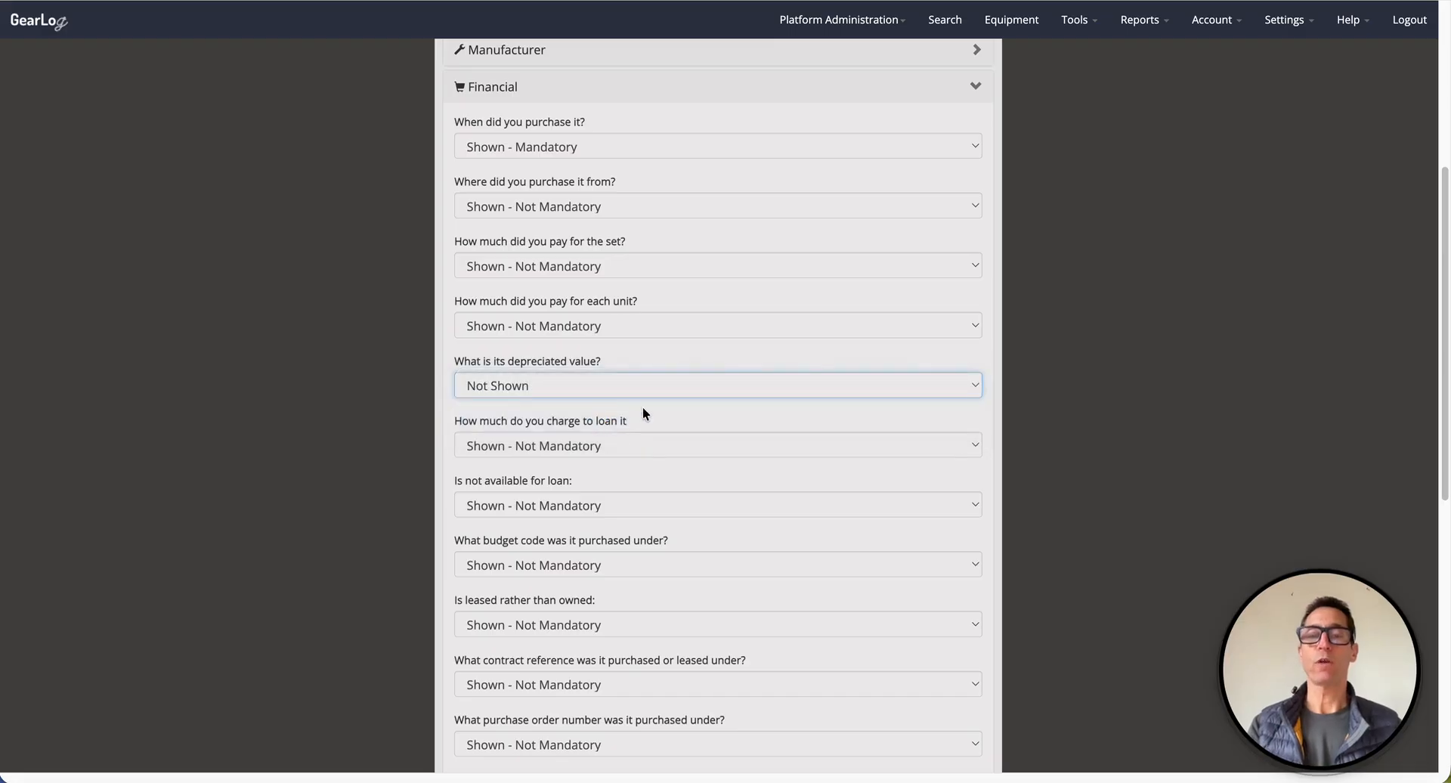
scroll(760, 342, "up", 7)
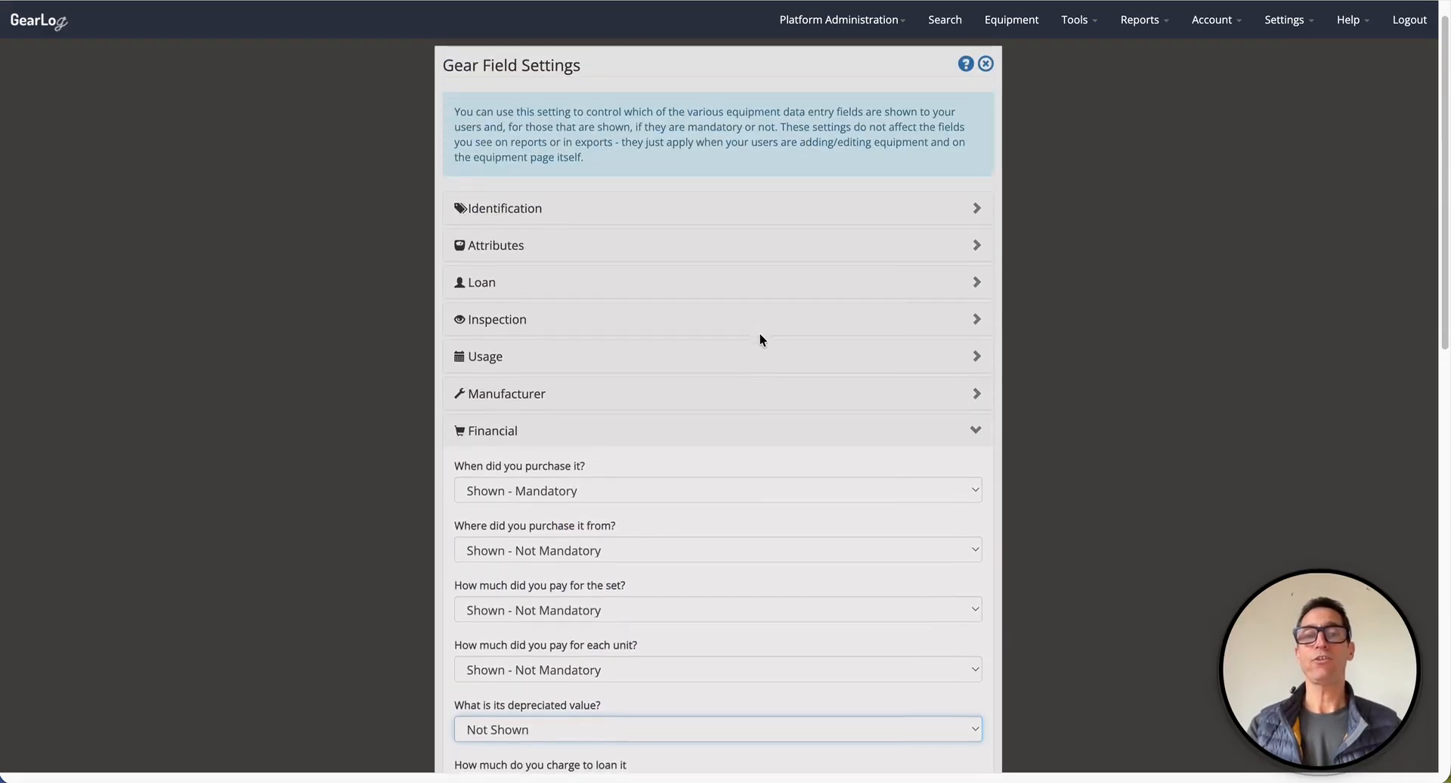
scroll(759, 339, "down", 10)
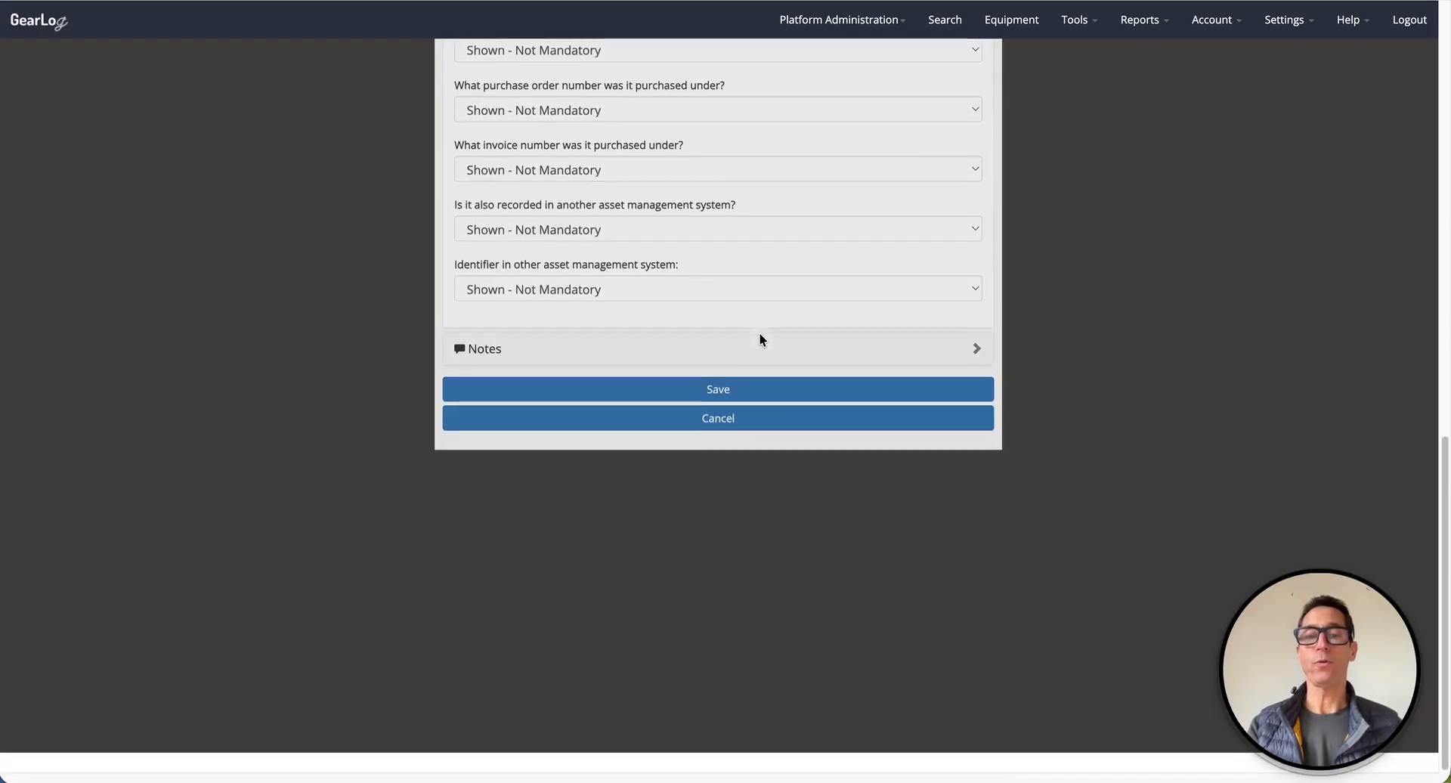